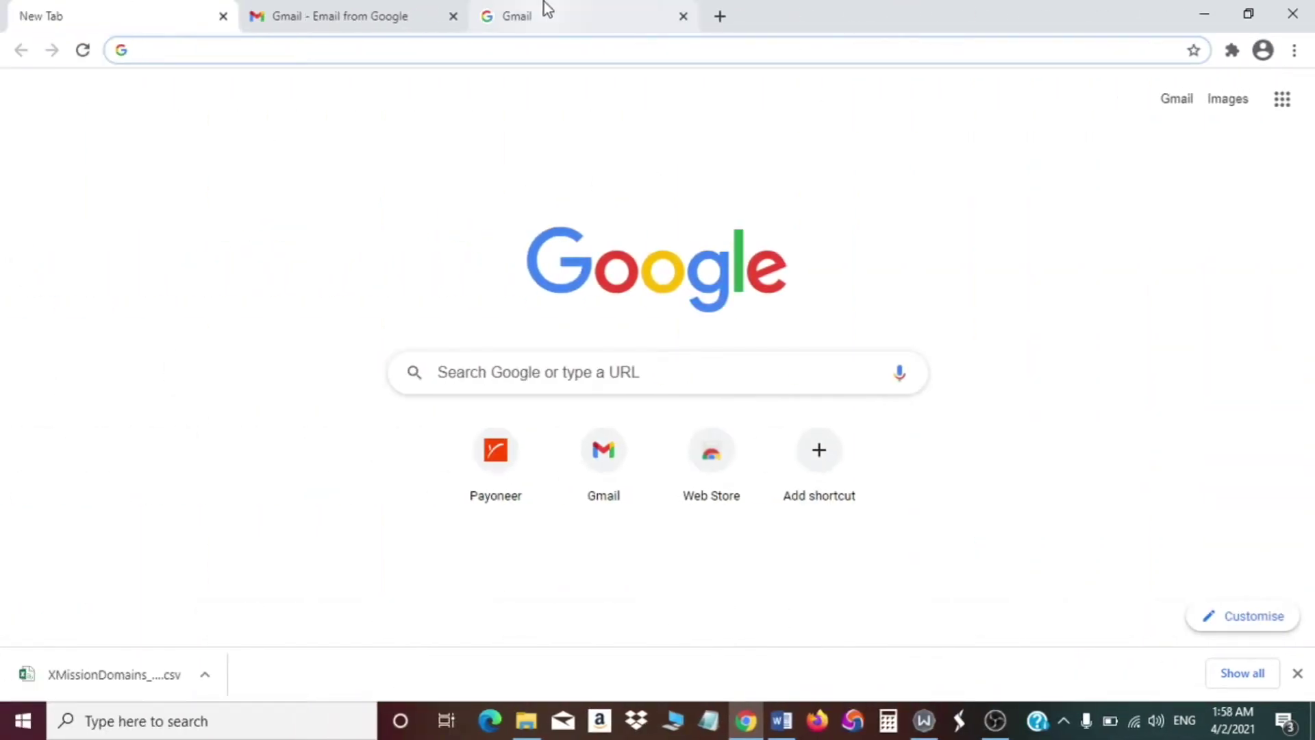
pyautogui.click(720, 16)
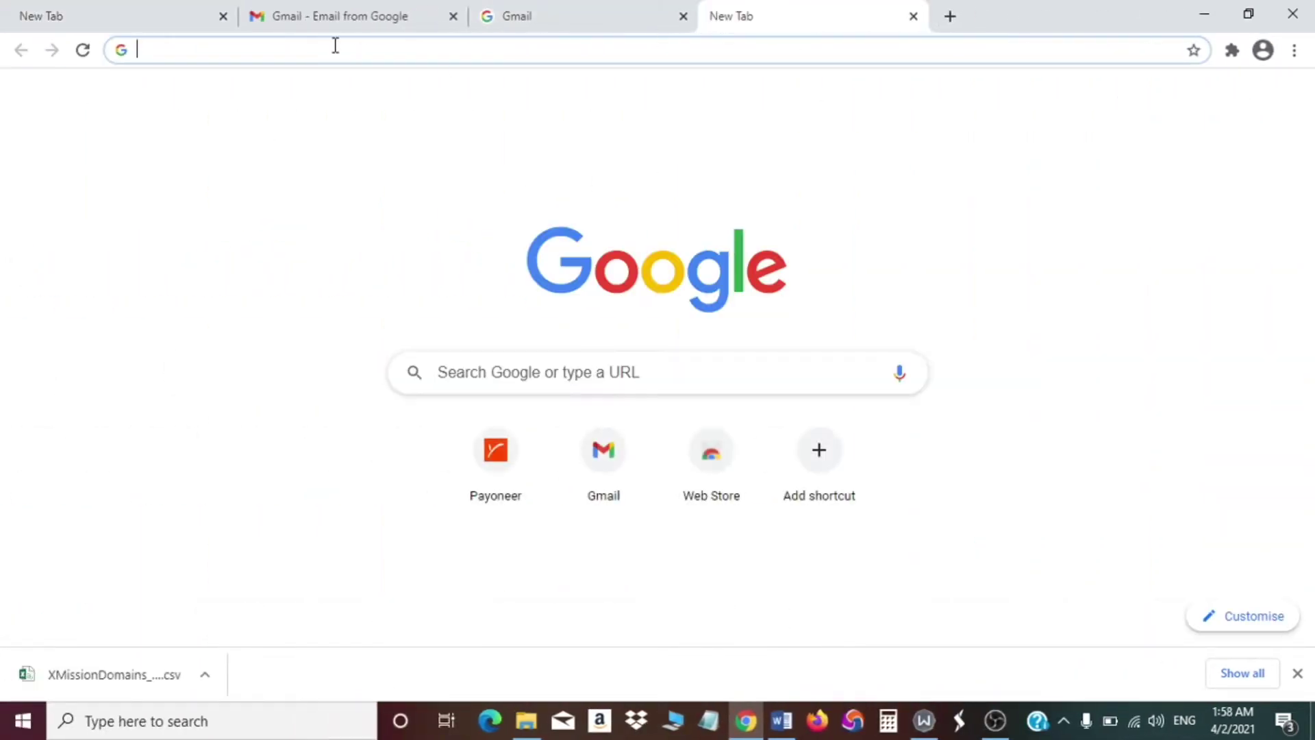
pyautogui.write('www.')
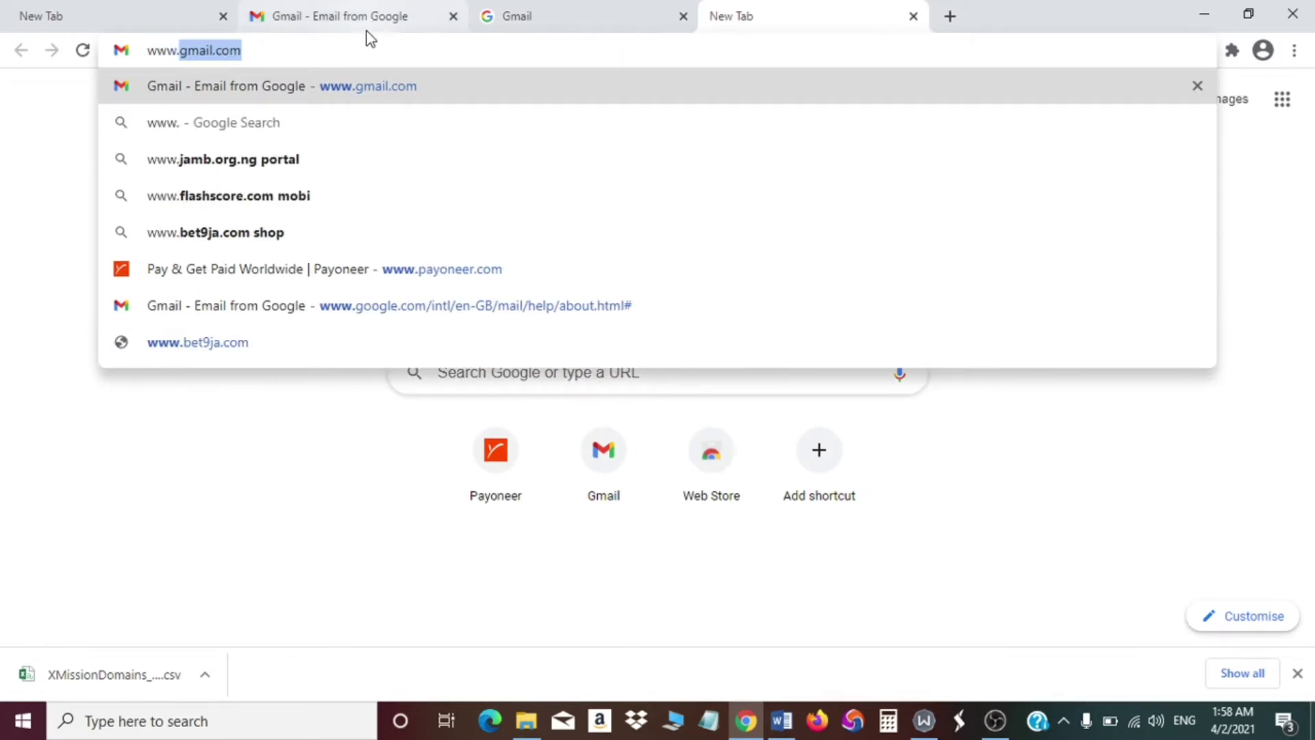
pyautogui.write('payonee')
pyautogui.press('Return')
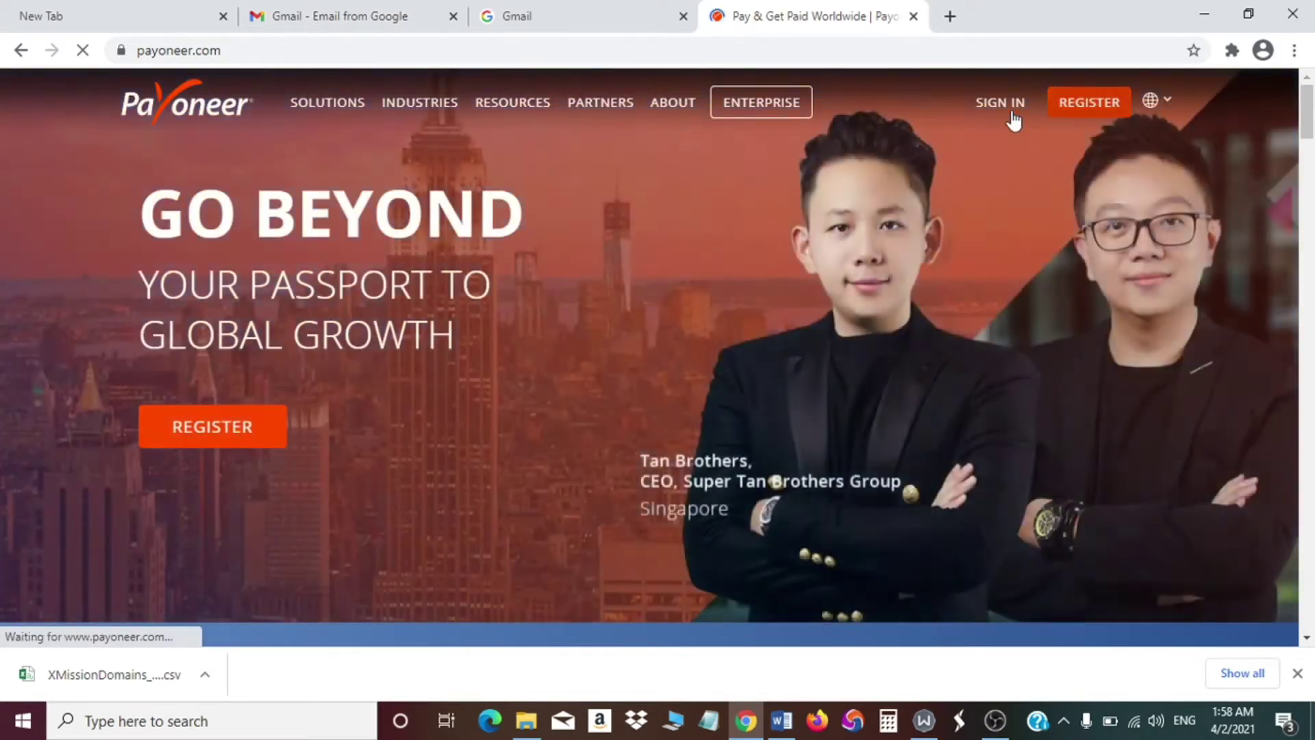
# Step: Start registration from the Payoneer homepage to reach the account-type finder
pyautogui.click(1089, 110)
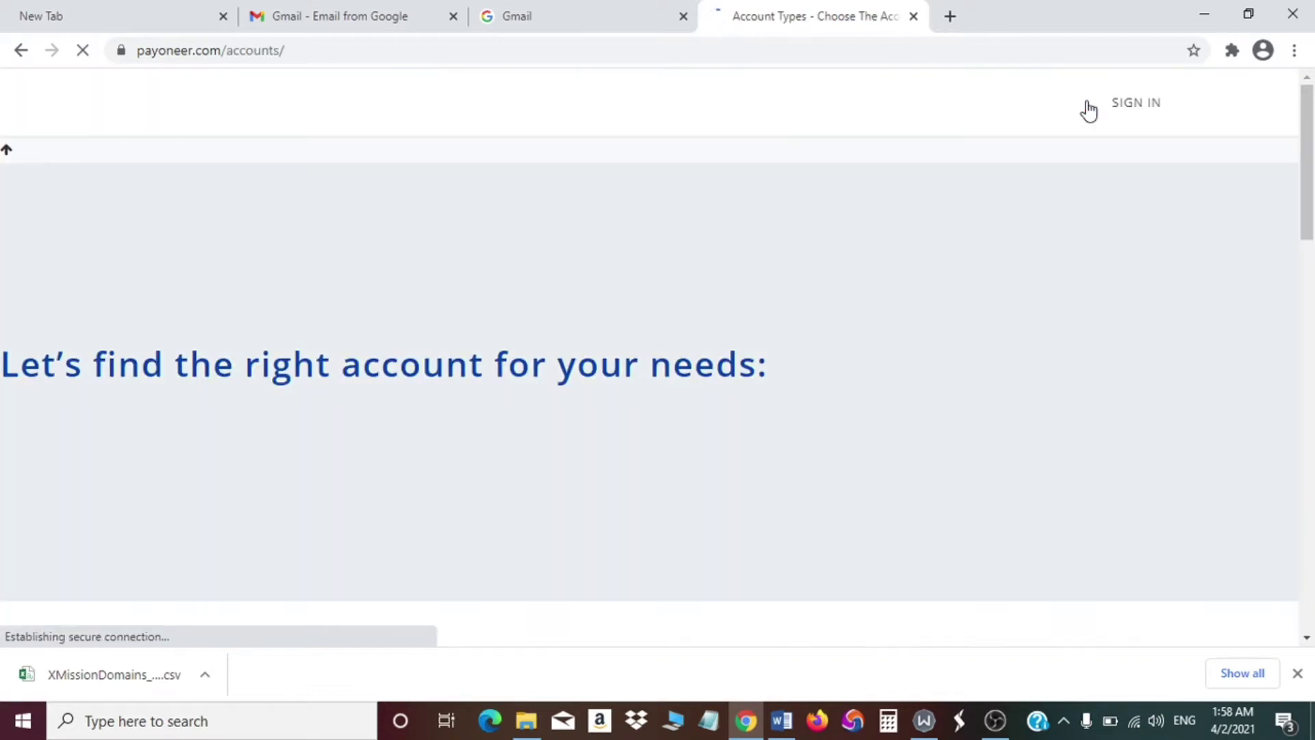
pyautogui.scroll(-4, 705, 391)
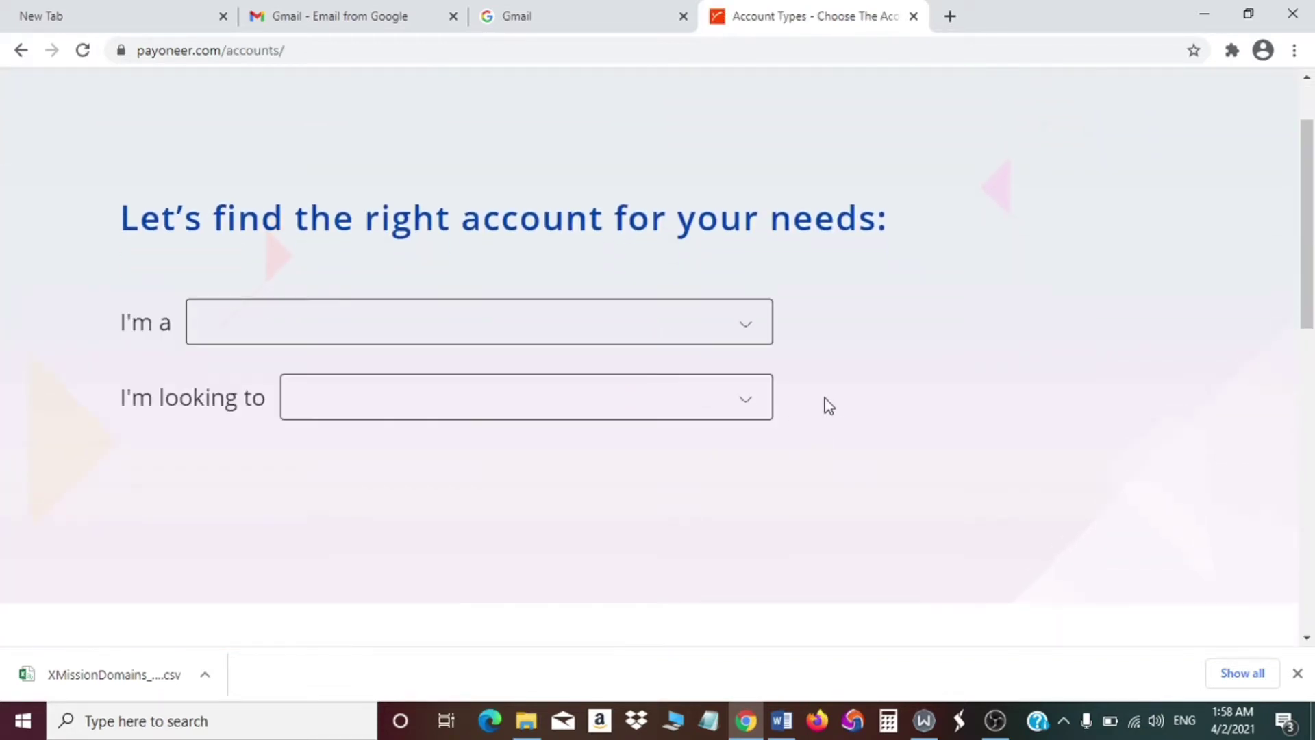
pyautogui.scroll(4, 695, 379)
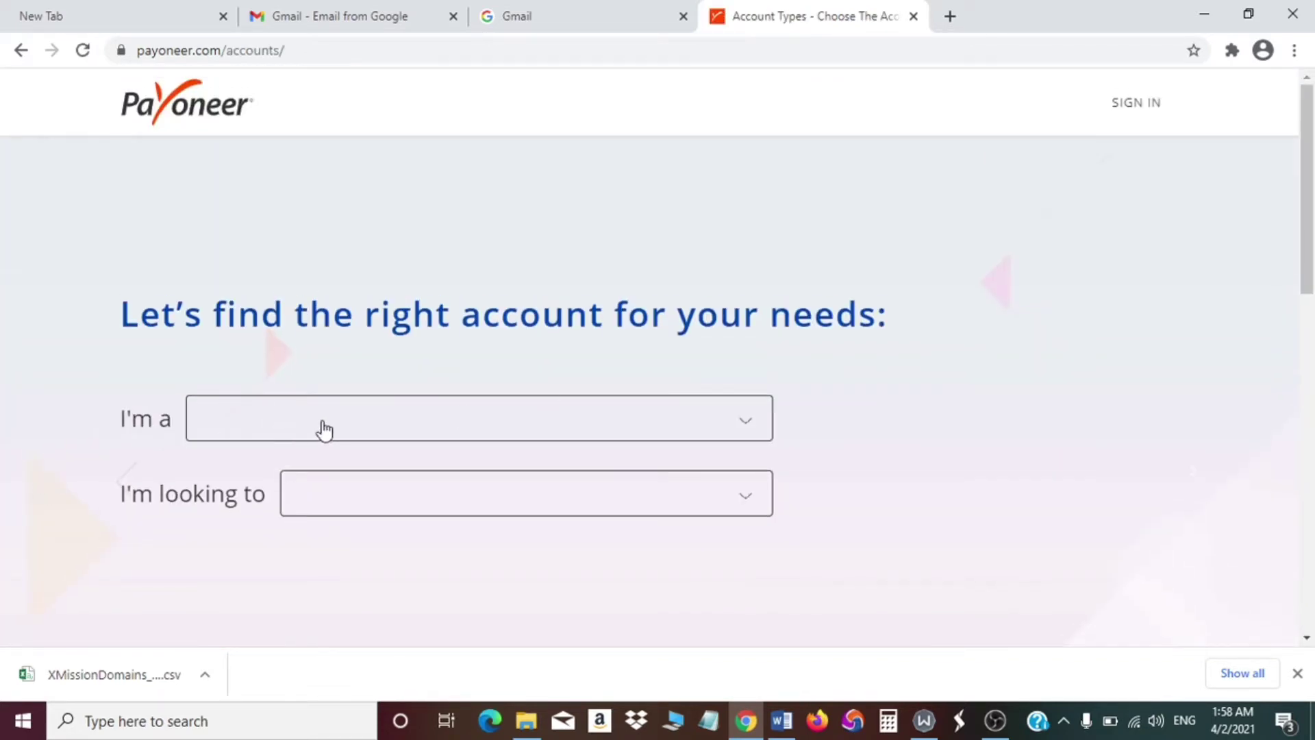
# Step: Select 'Affiliate marketer' as user type and 'Get paid by publishers, networks and platforms' as purpose
pyautogui.click(639, 432)
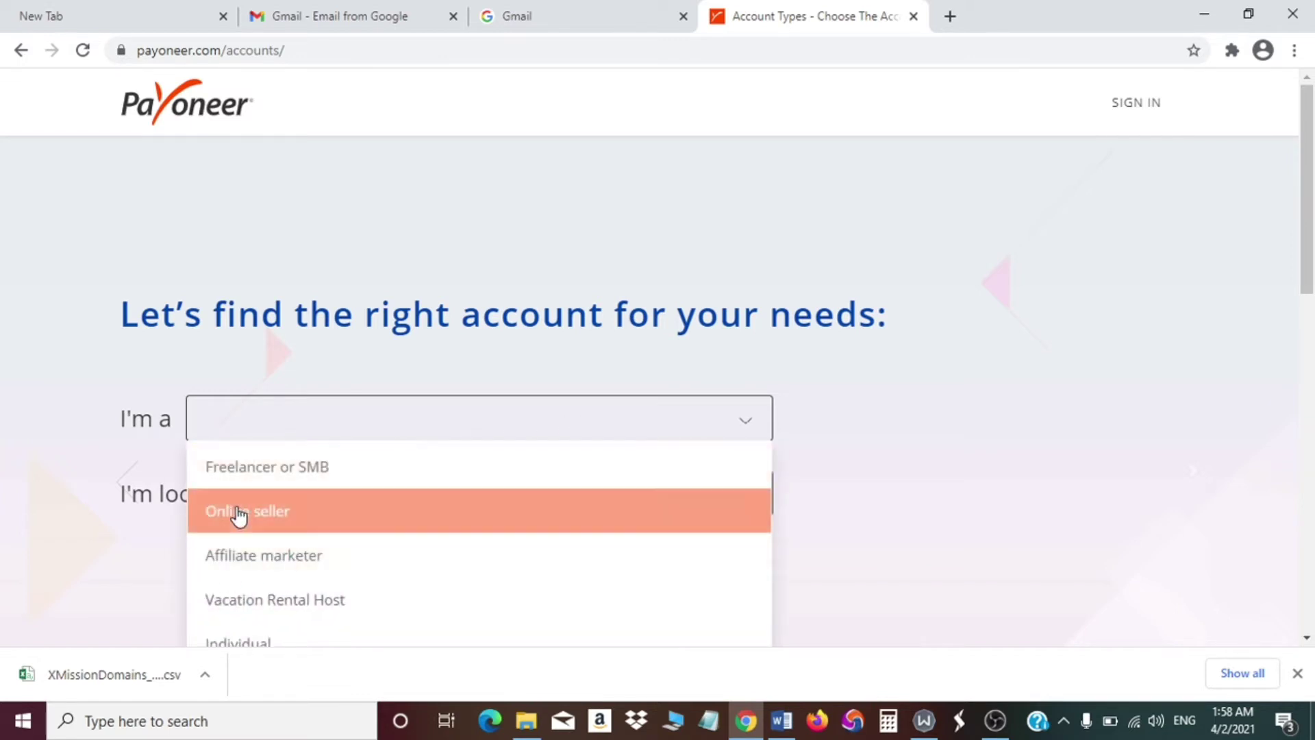
pyautogui.scroll(-1, 278, 637)
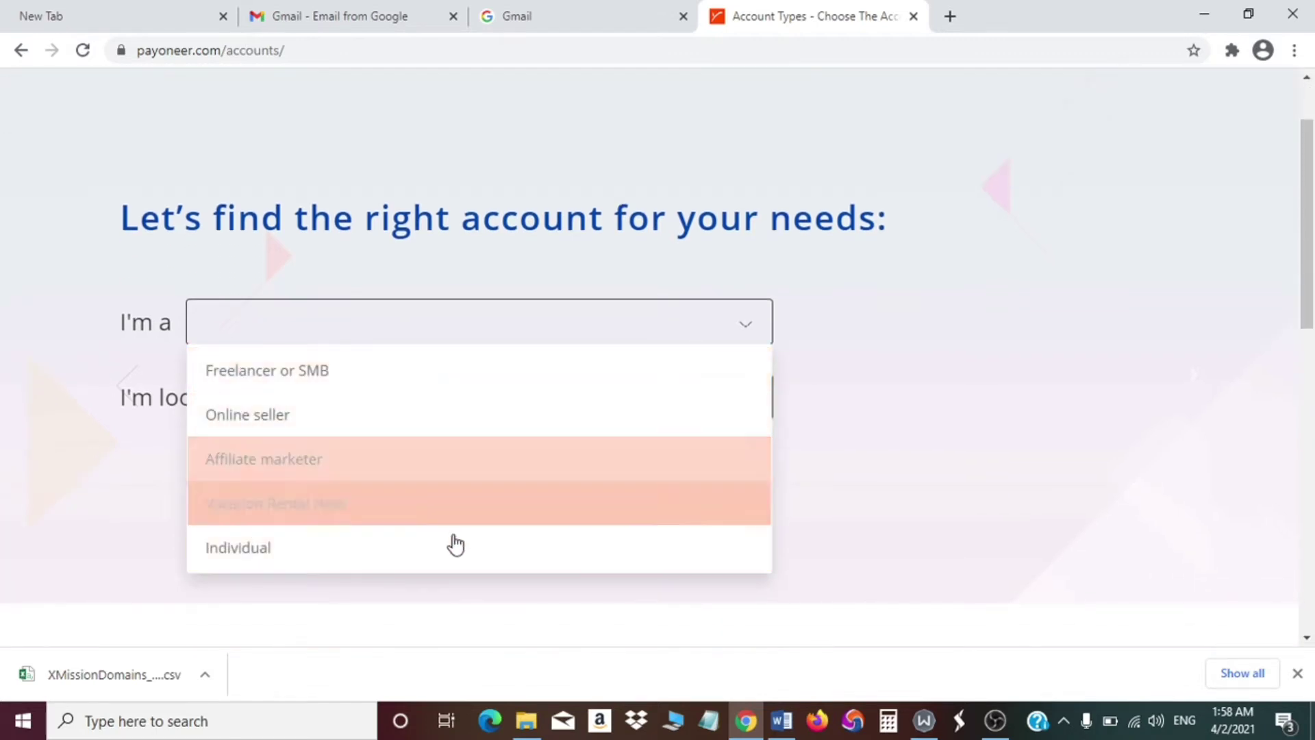
pyautogui.click(256, 371)
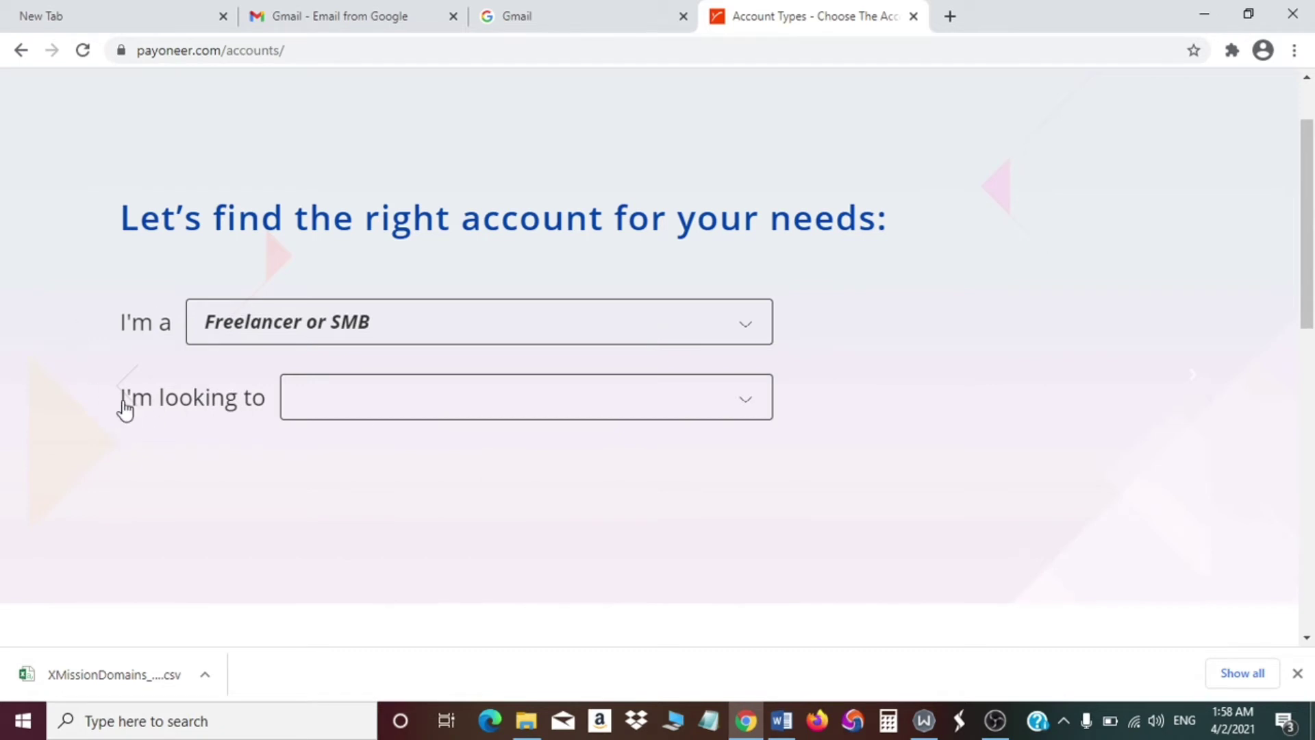
pyautogui.click(458, 320)
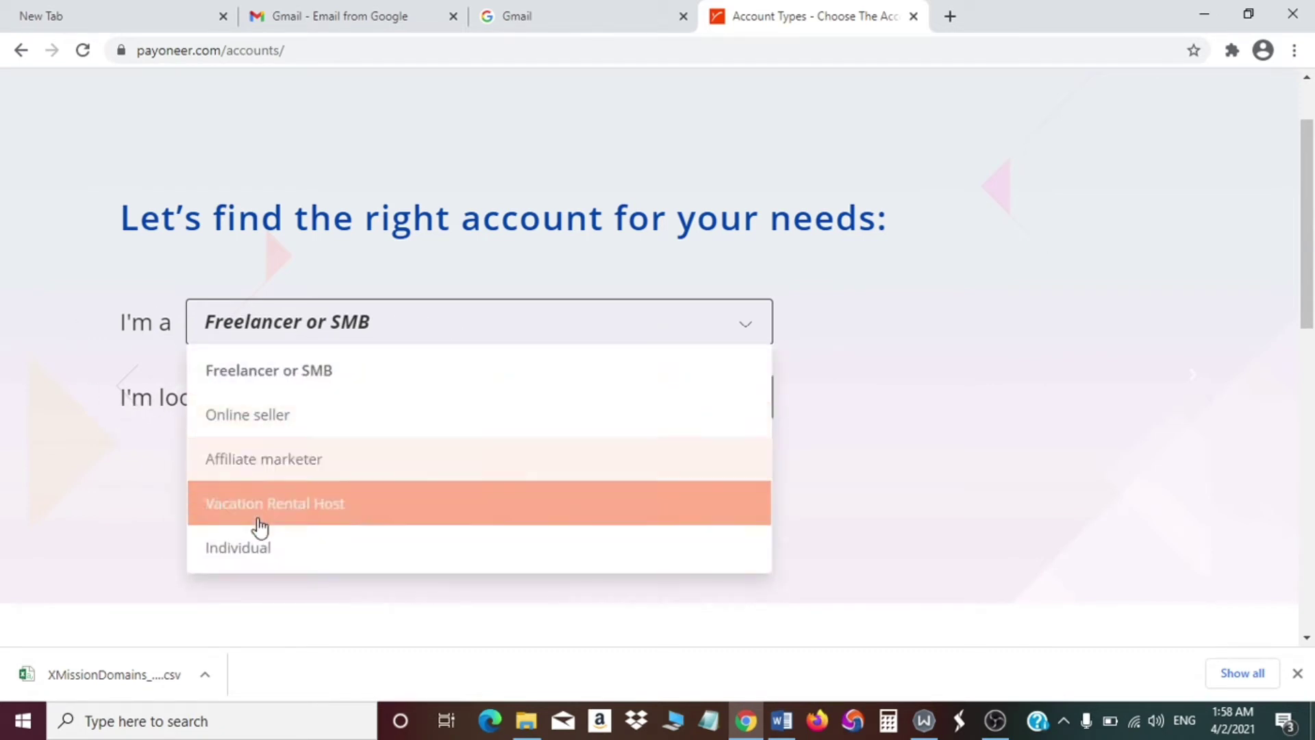
pyautogui.click(270, 458)
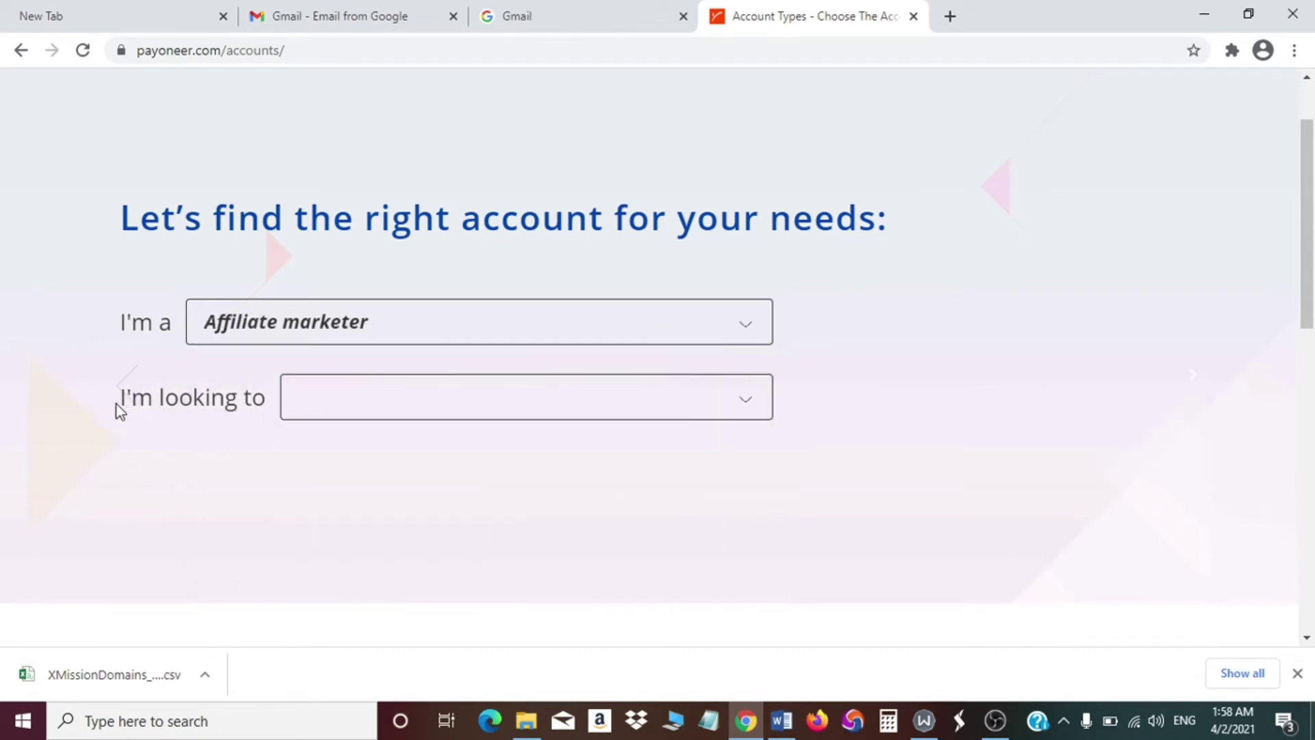
pyautogui.click(398, 397)
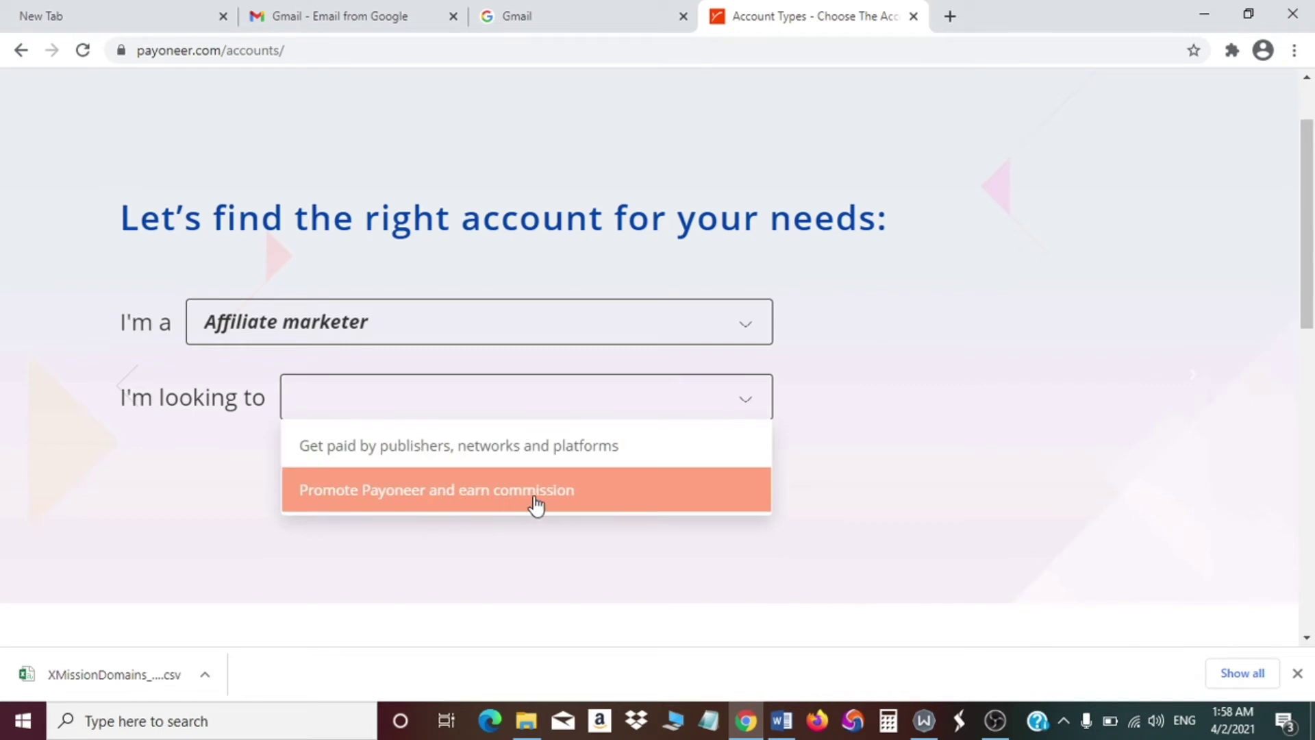
pyautogui.click(398, 452)
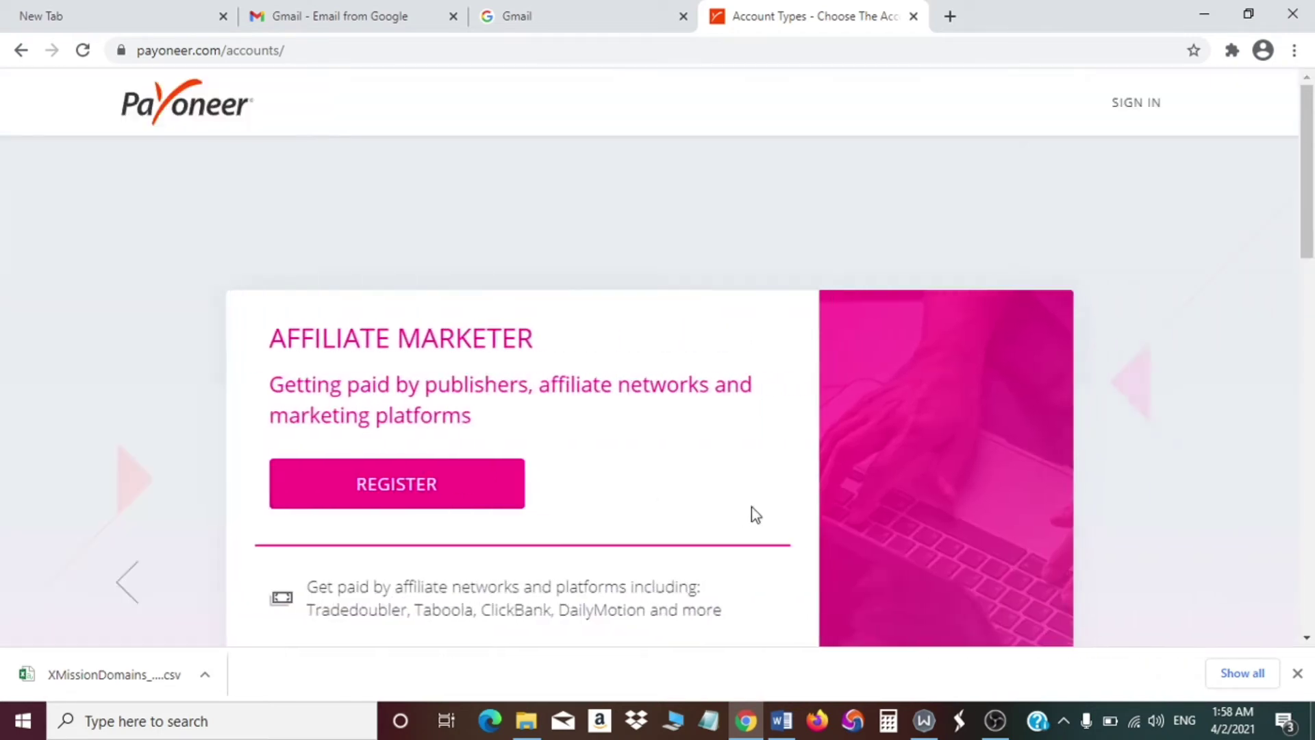
pyautogui.scroll(-3, 751, 507)
pyautogui.scroll(3, 593, 341)
pyautogui.scroll(-4, 425, 437)
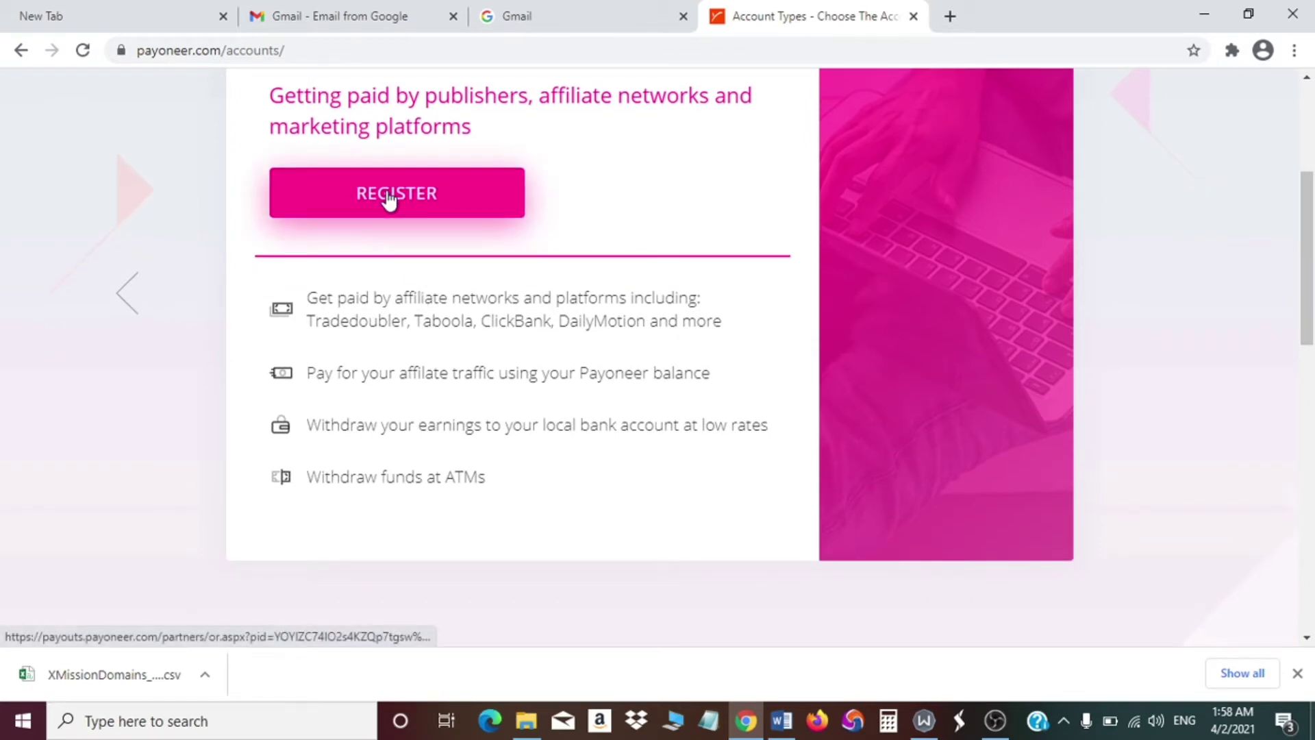
# Step: Register from the Affiliate Marketer card and review the Getting Started form with Individual selected
pyautogui.click(388, 198)
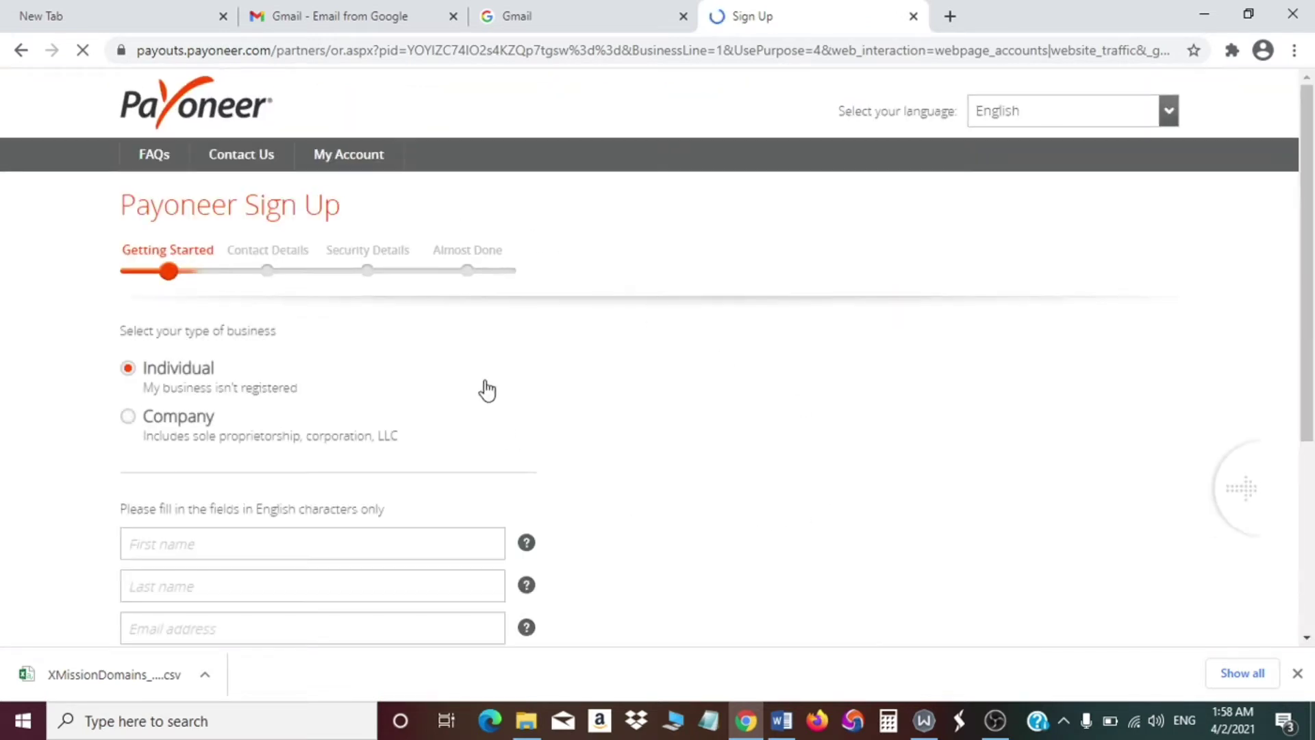
pyautogui.scroll(-1, 486, 390)
pyautogui.scroll(-1, 632, 435)
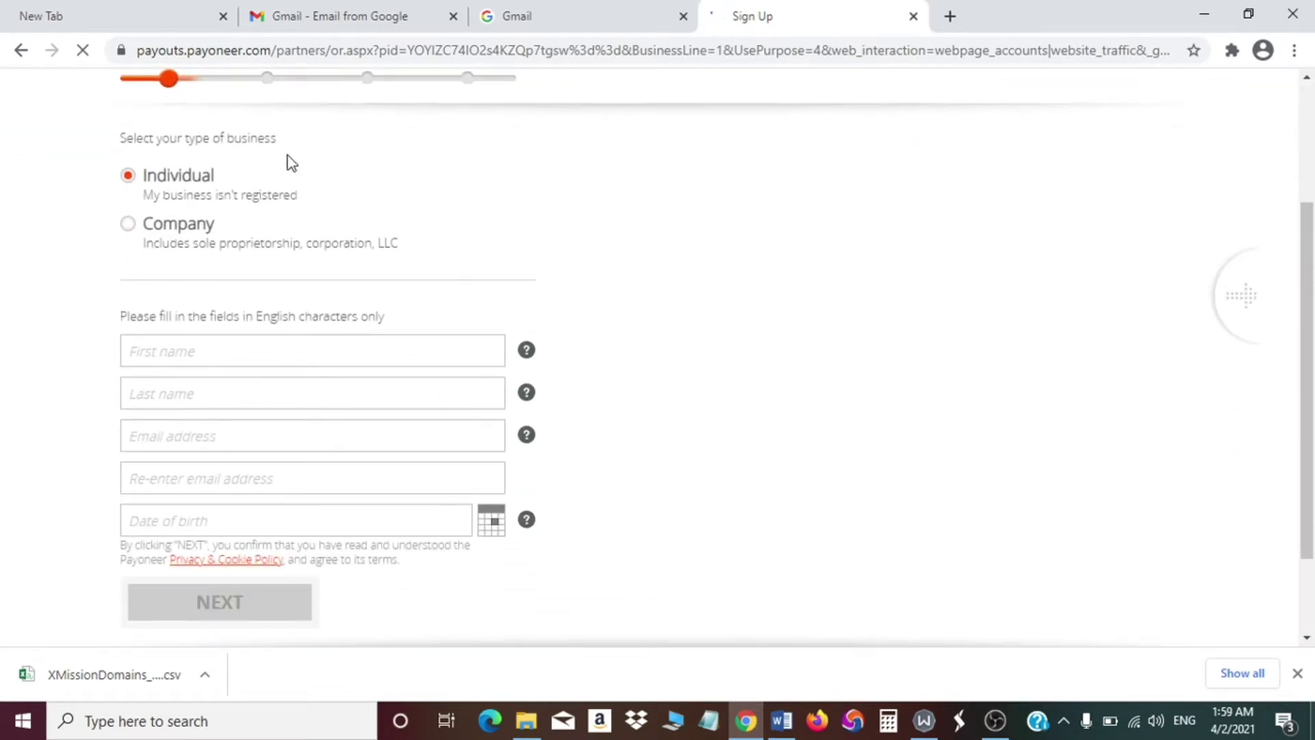
pyautogui.scroll(2, 406, 278)
pyautogui.scroll(-4, 507, 332)
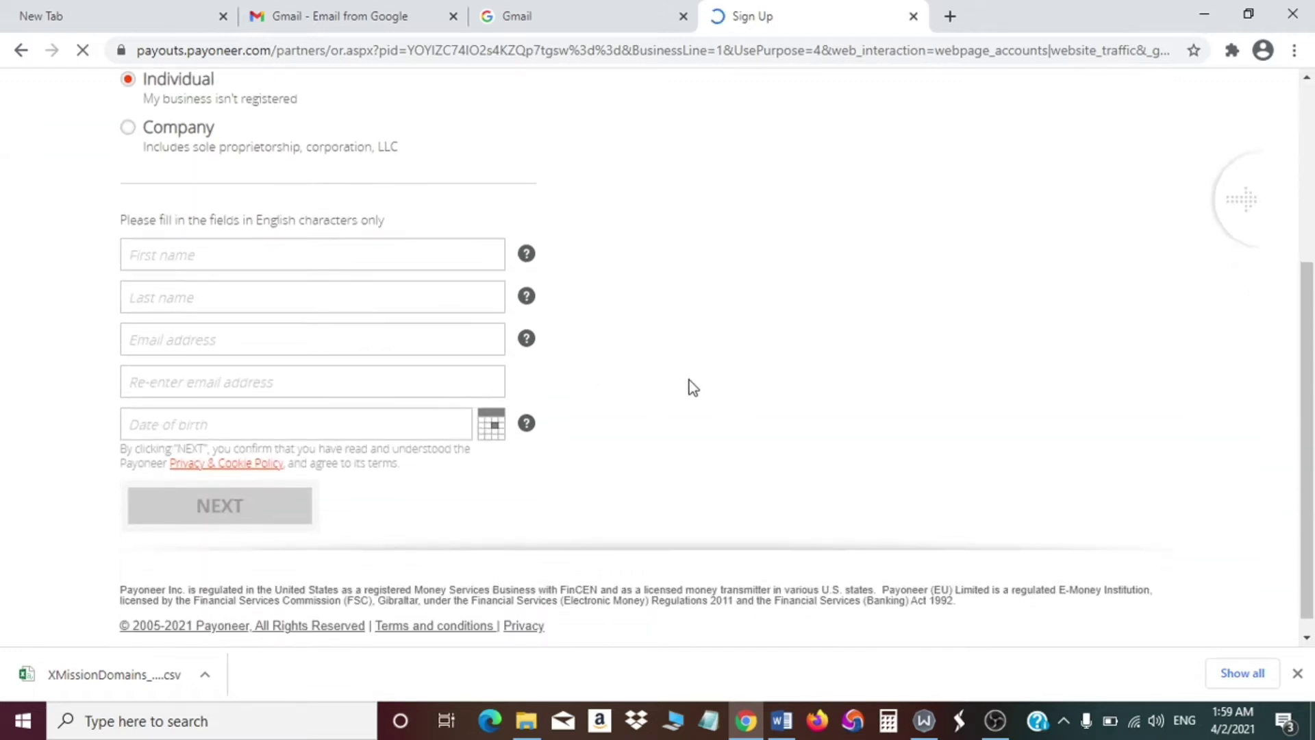
pyautogui.scroll(4, 685, 380)
pyautogui.scroll(-3, 305, 345)
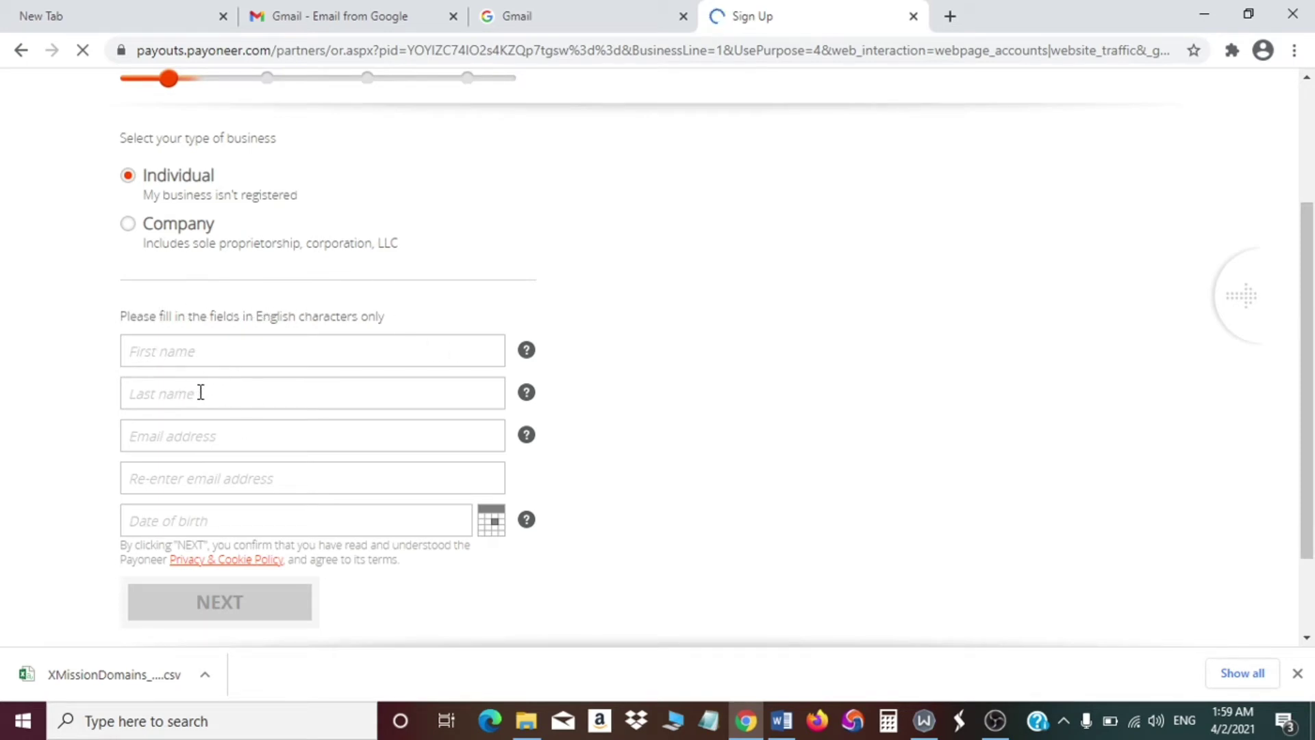
pyautogui.scroll(-2, 211, 385)
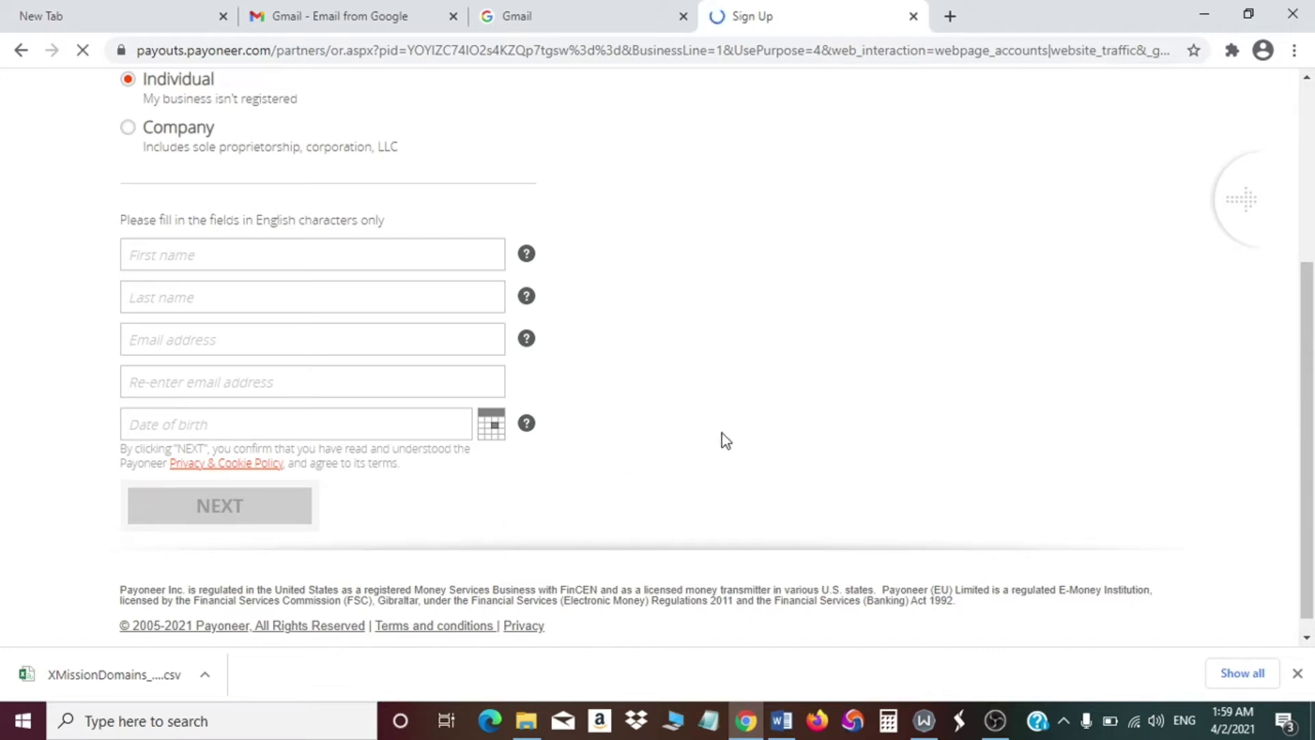
pyautogui.scroll(3, 658, 419)
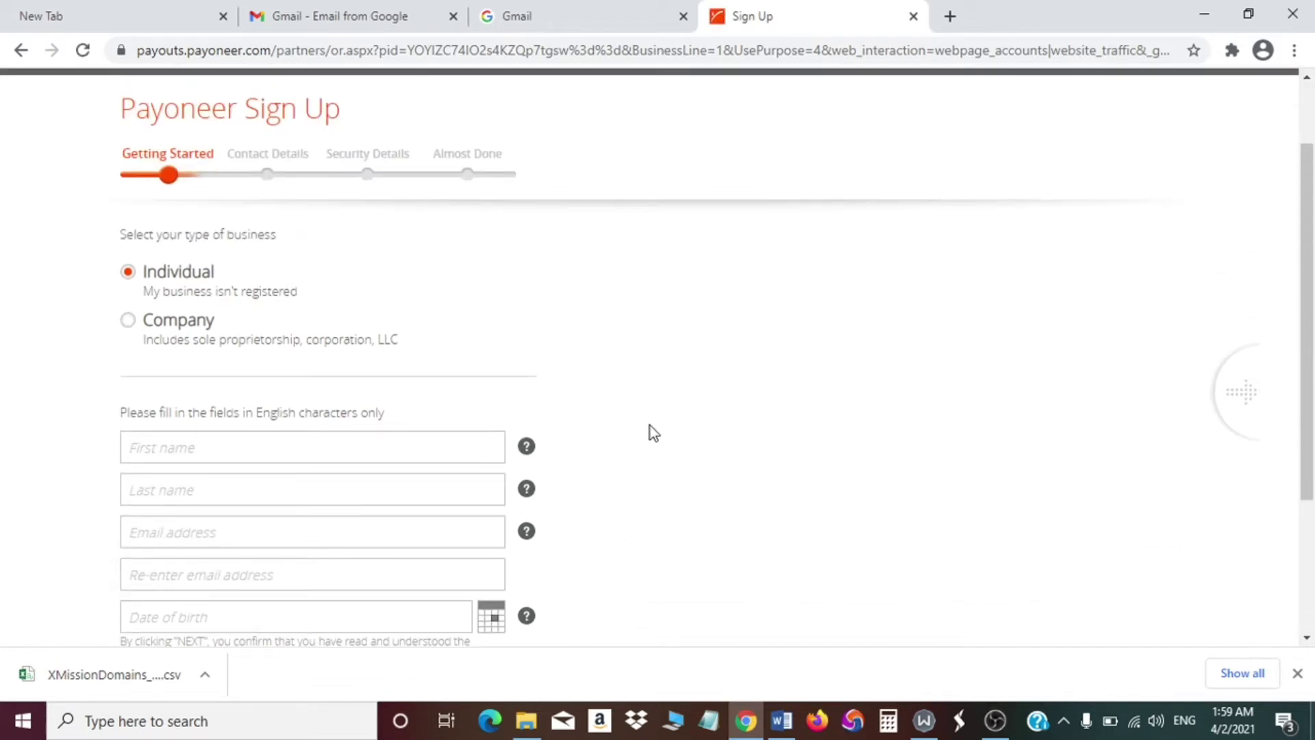
pyautogui.scroll(-3, 651, 466)
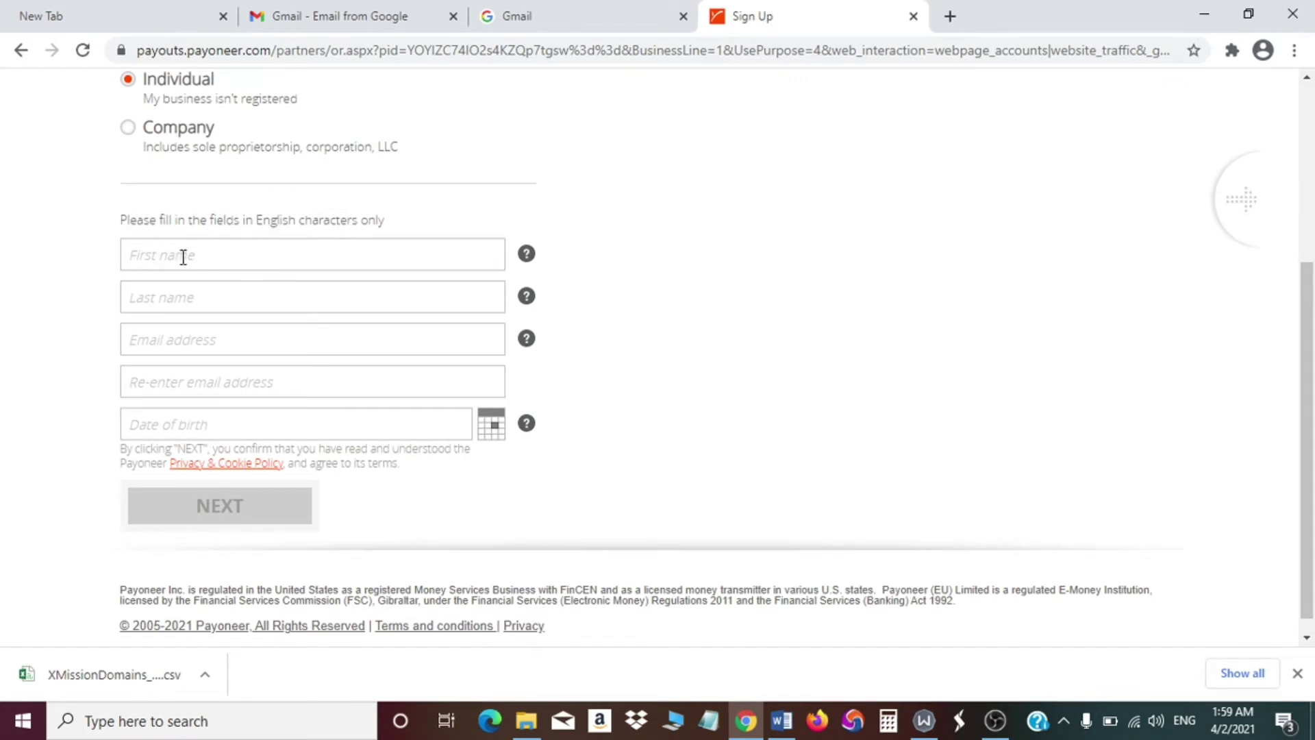
pyautogui.moveTo(526, 423)
pyautogui.scroll(1, 788, 337)
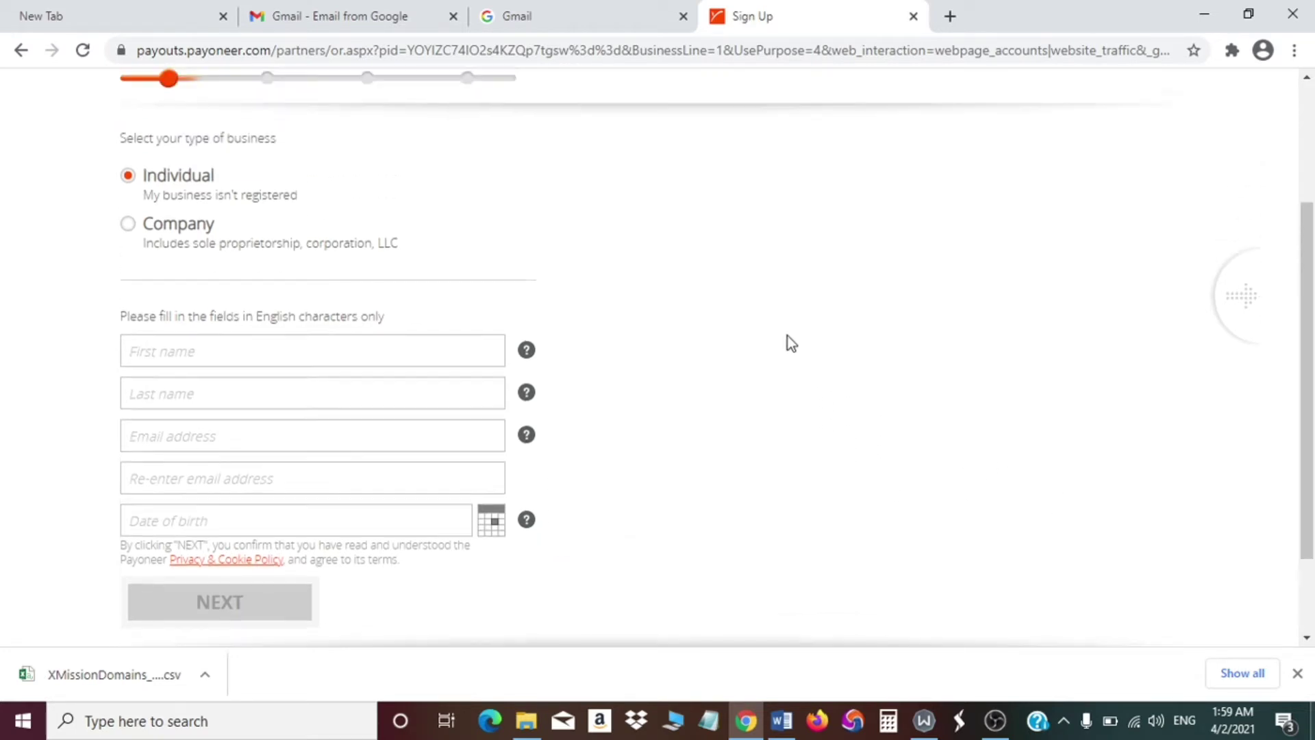
# Step: Enter the applicant's first and last name
pyautogui.click(264, 347)
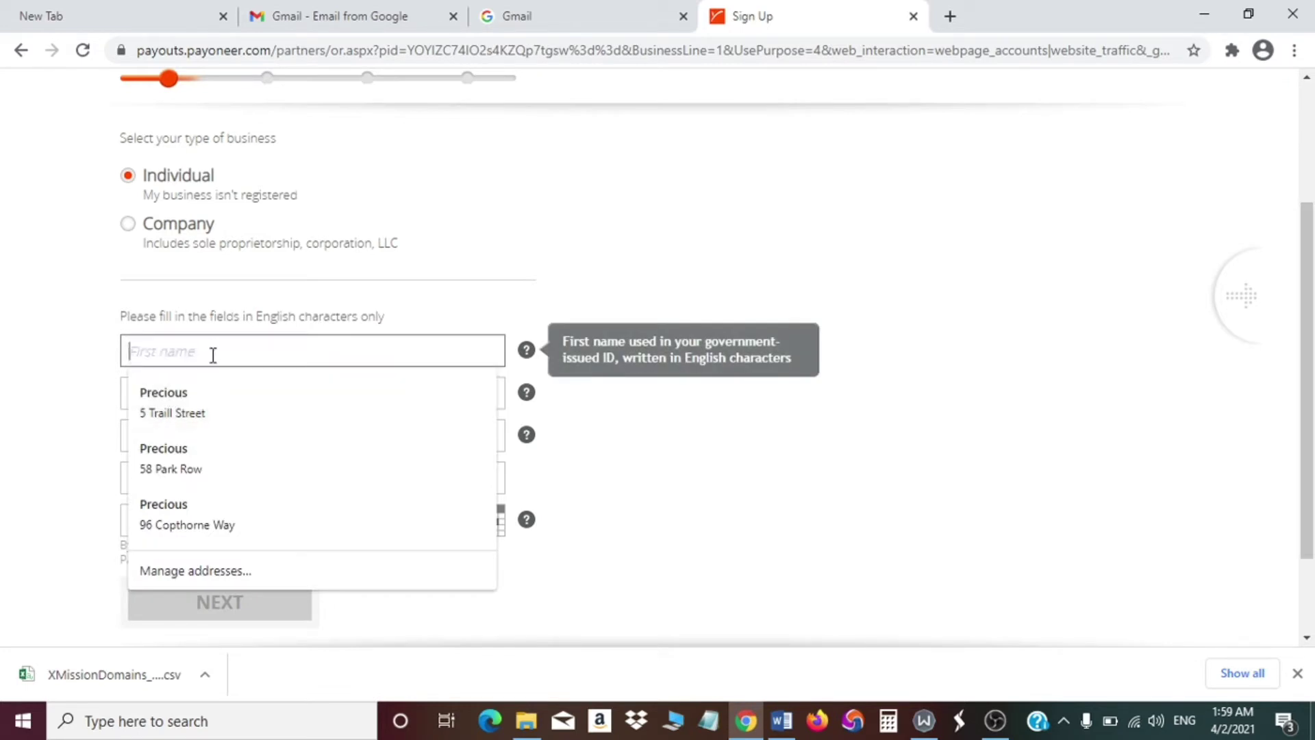
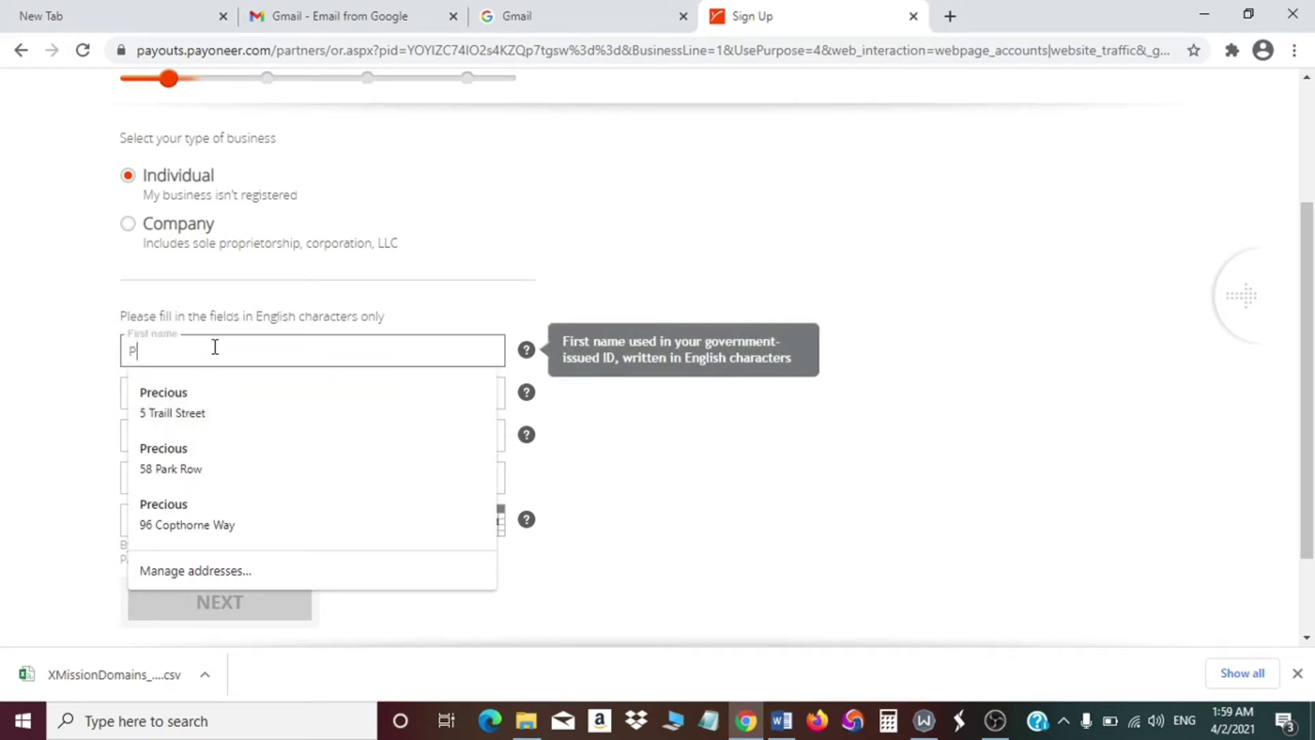
pyautogui.click(246, 395)
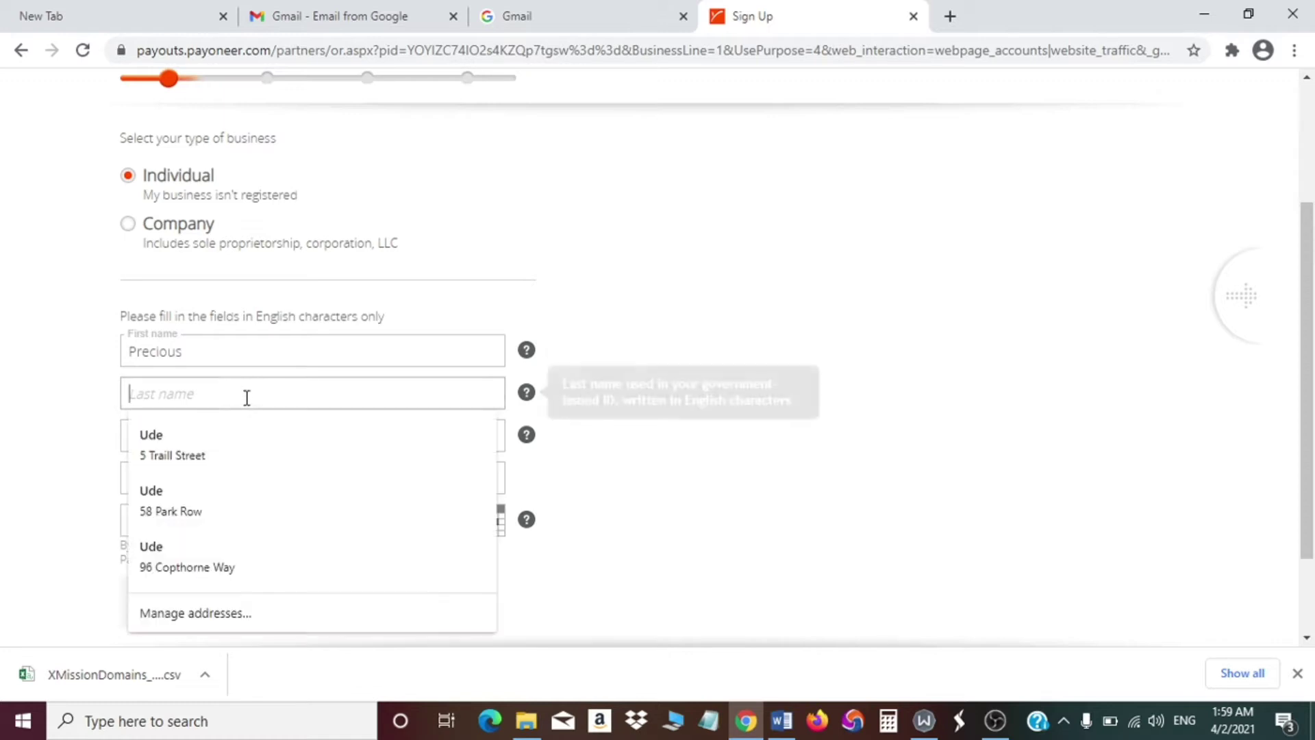
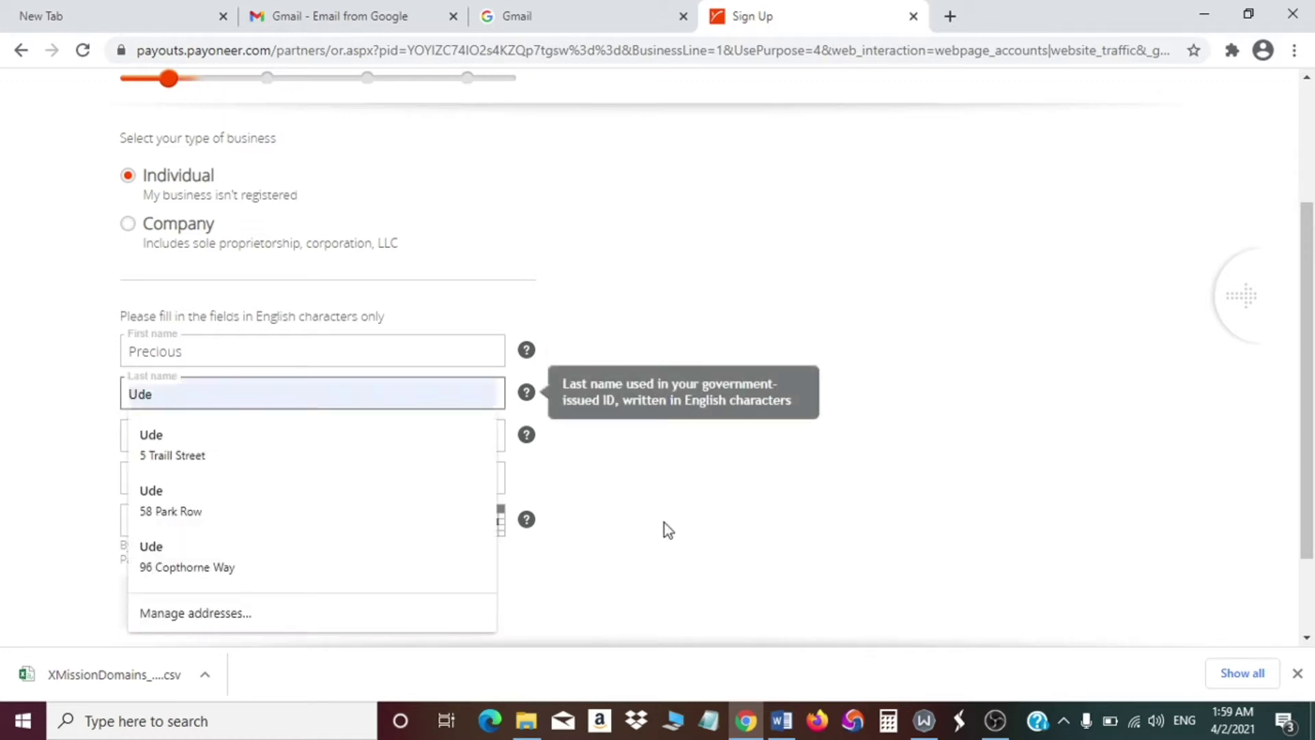
# Step: Type the applicant's email address, checking it against the Gmail tab
pyautogui.click(212, 429)
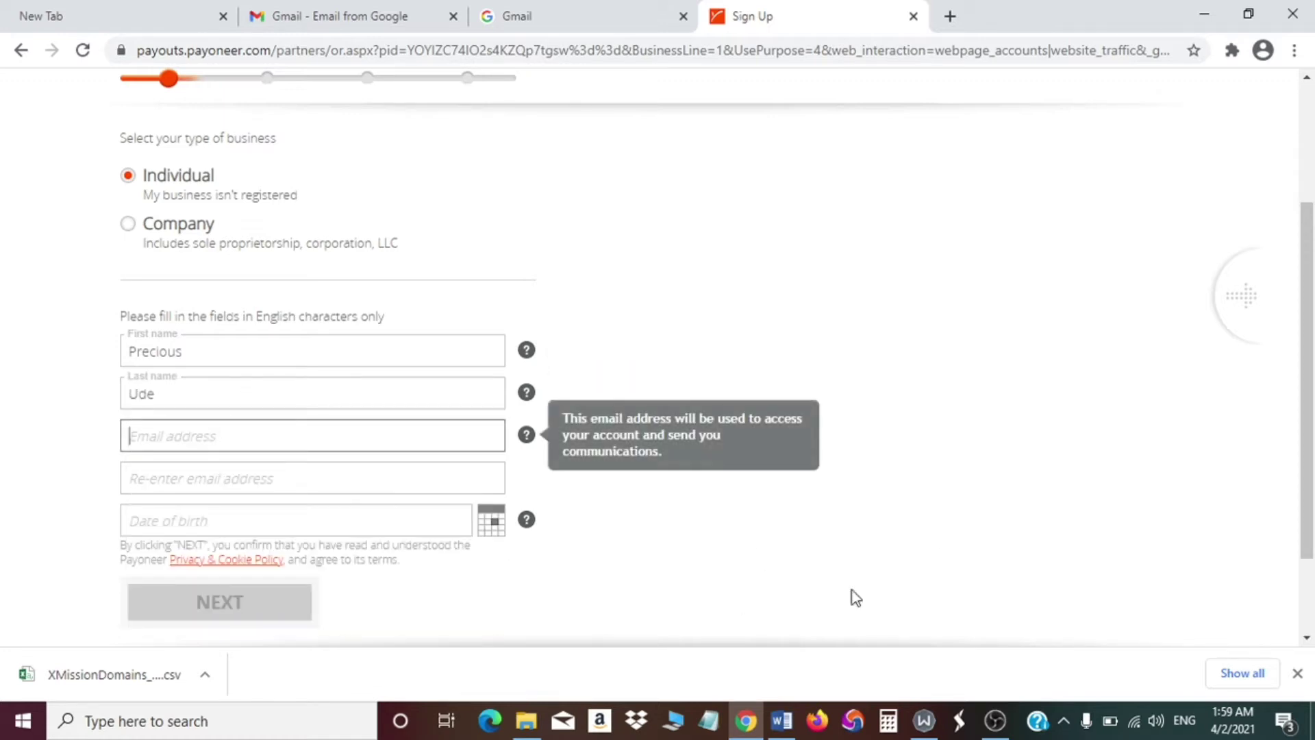
pyautogui.click(534, 12)
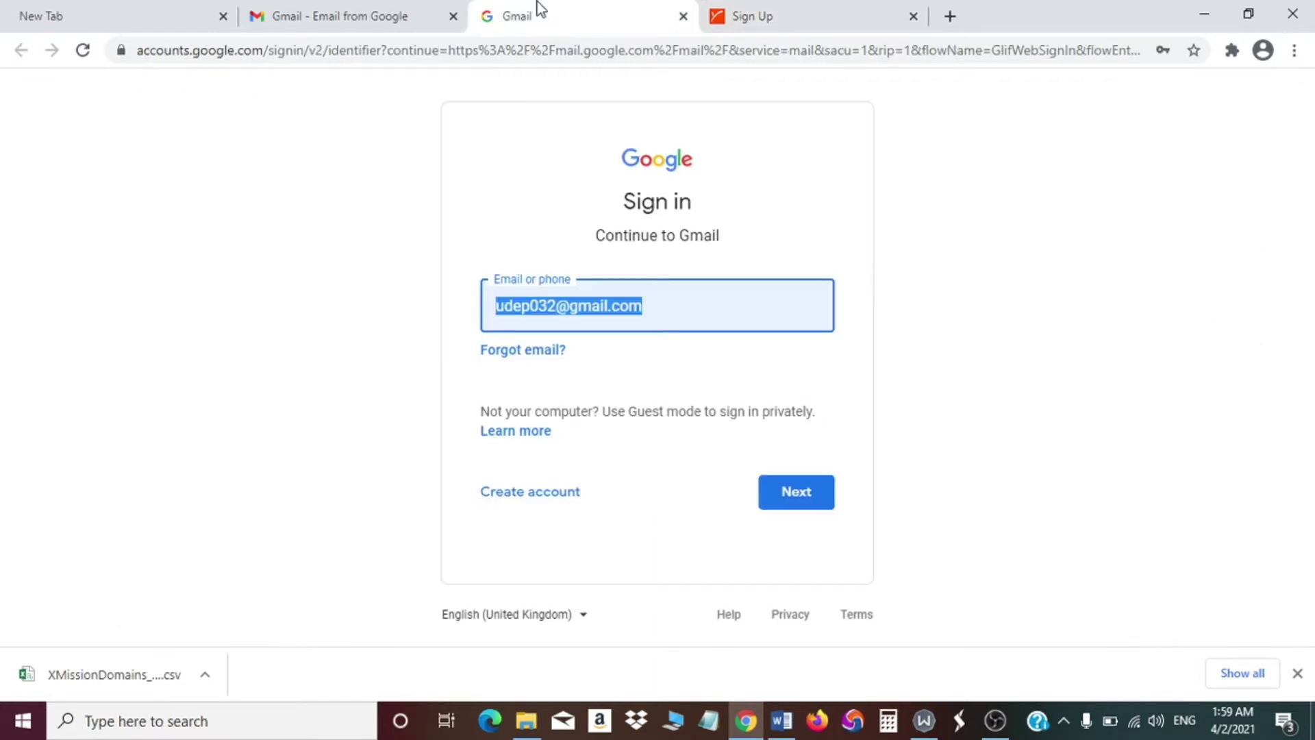
pyautogui.click(759, 27)
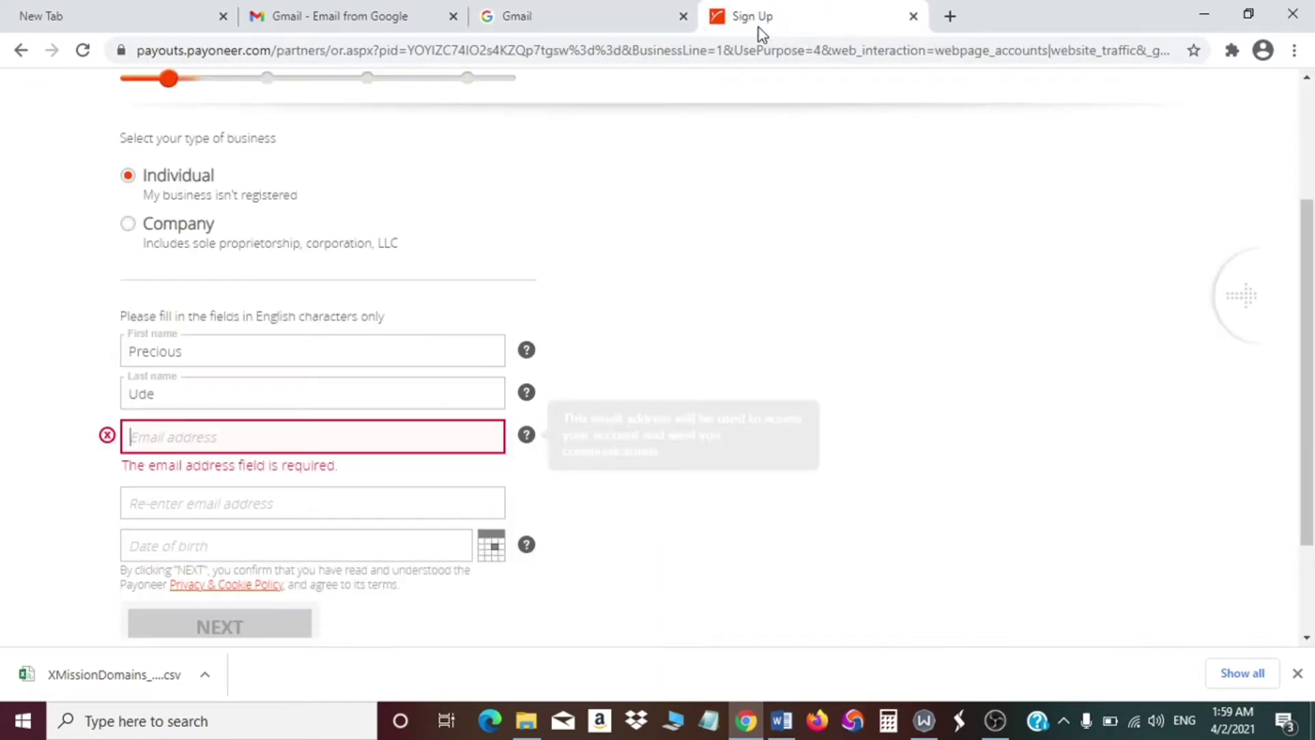
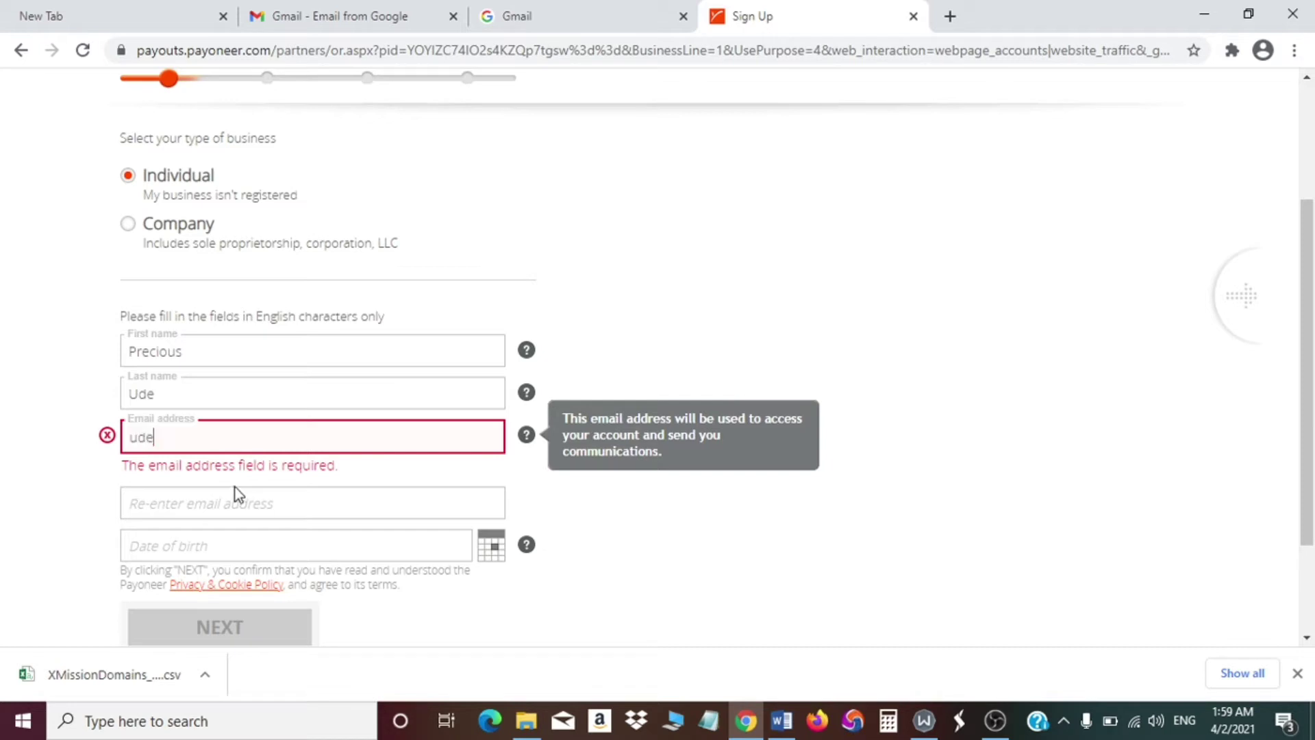
pyautogui.click(593, 11)
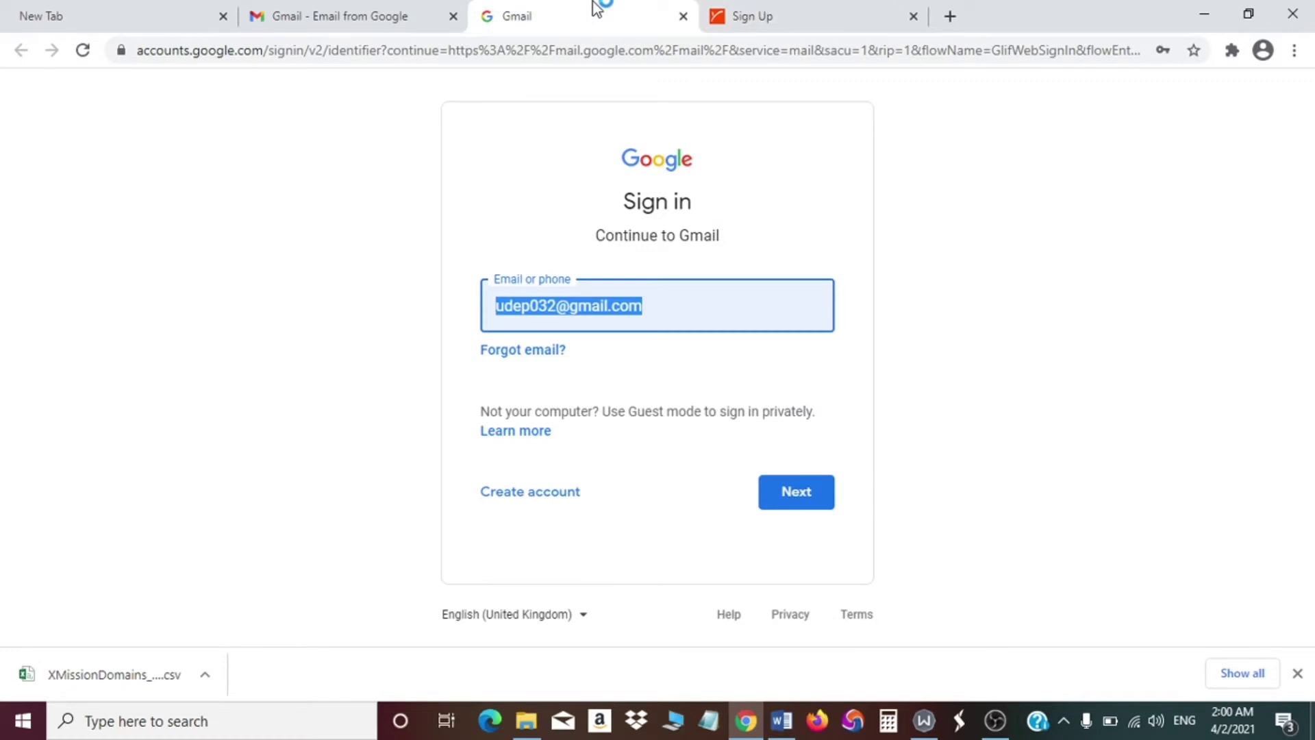
pyautogui.click(805, 7)
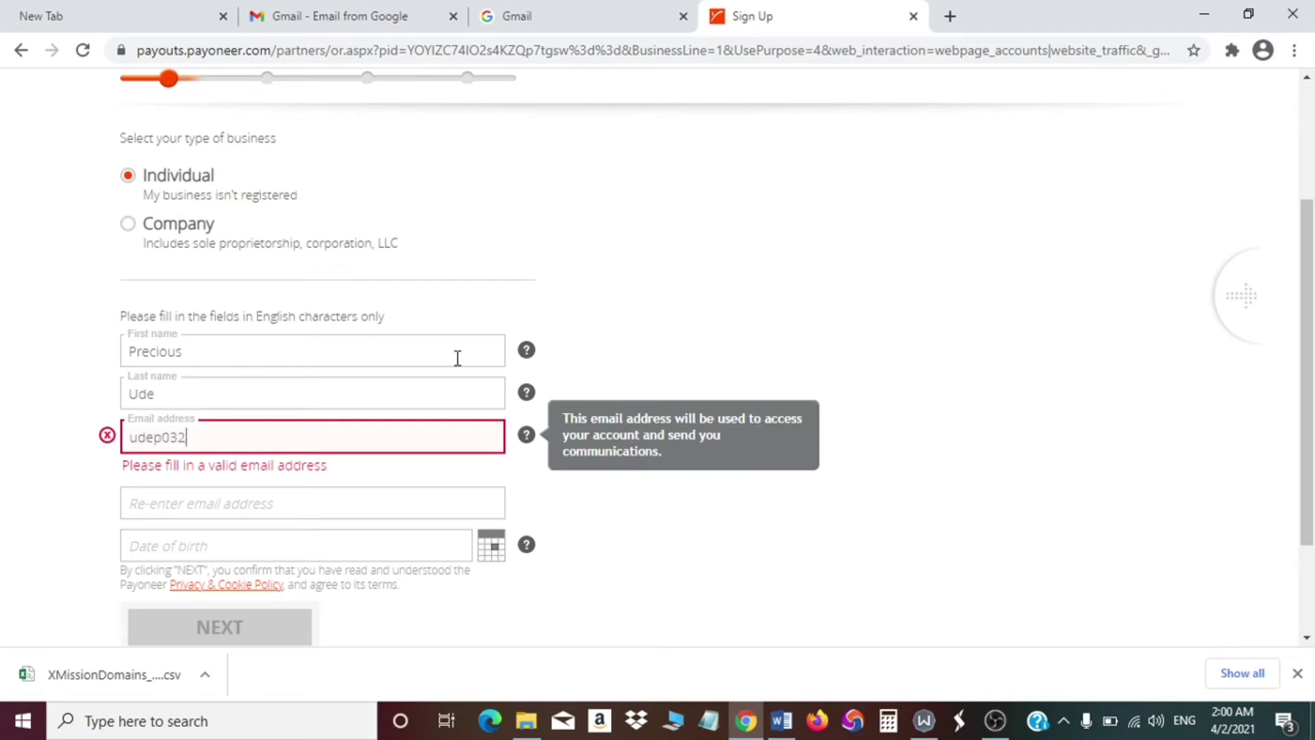
pyautogui.write('@gmail.com')
# Step: Paste the same email into the confirmation field, pick the birth date, and continue
pyautogui.scroll(-2, 356, 391)
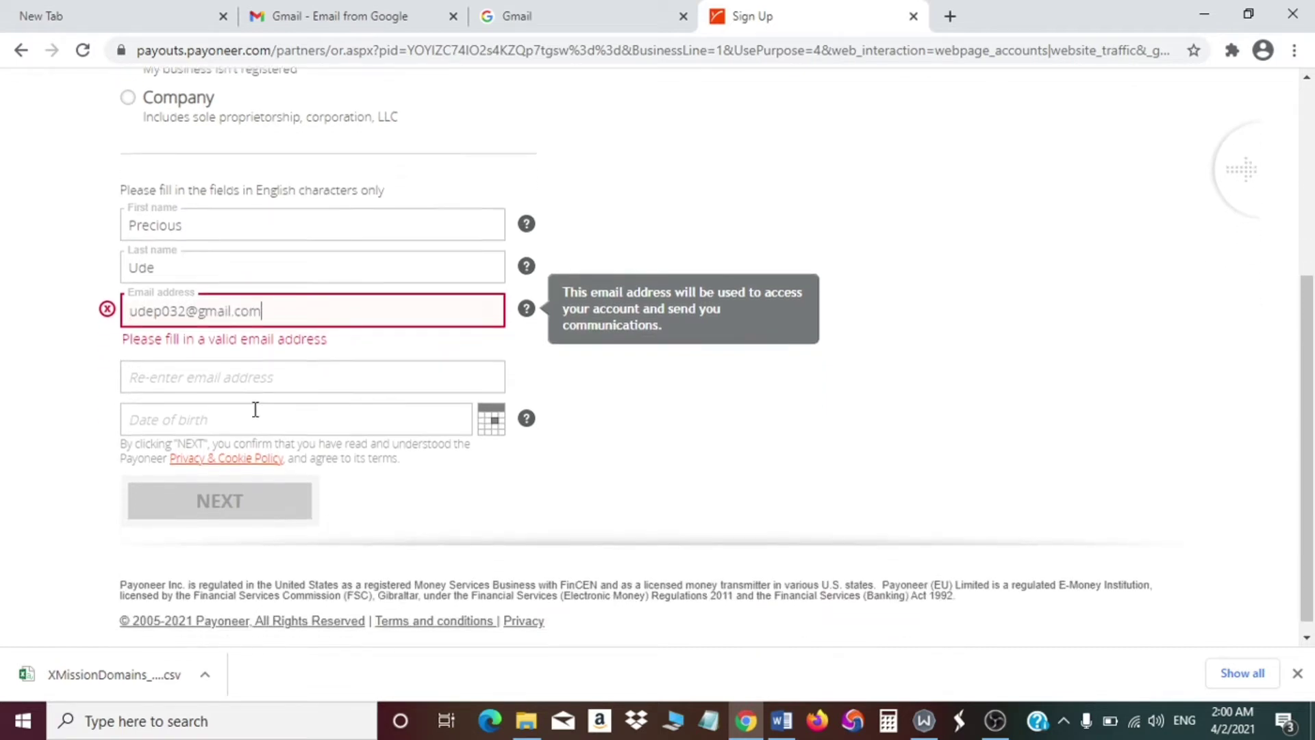
pyautogui.click(181, 367)
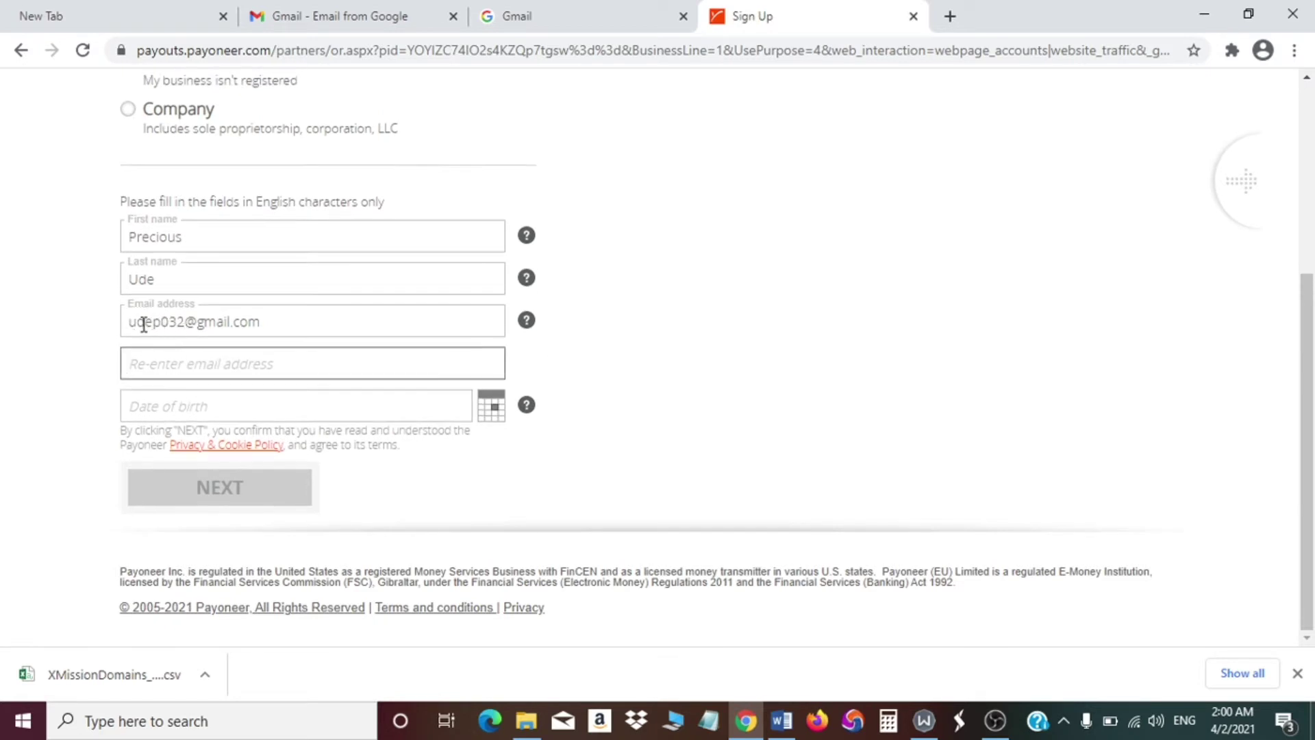
pyautogui.click(131, 323)
pyautogui.moveTo(131, 323); pyautogui.dragTo(323, 346)
pyautogui.hotkey('ctrl', 'c')
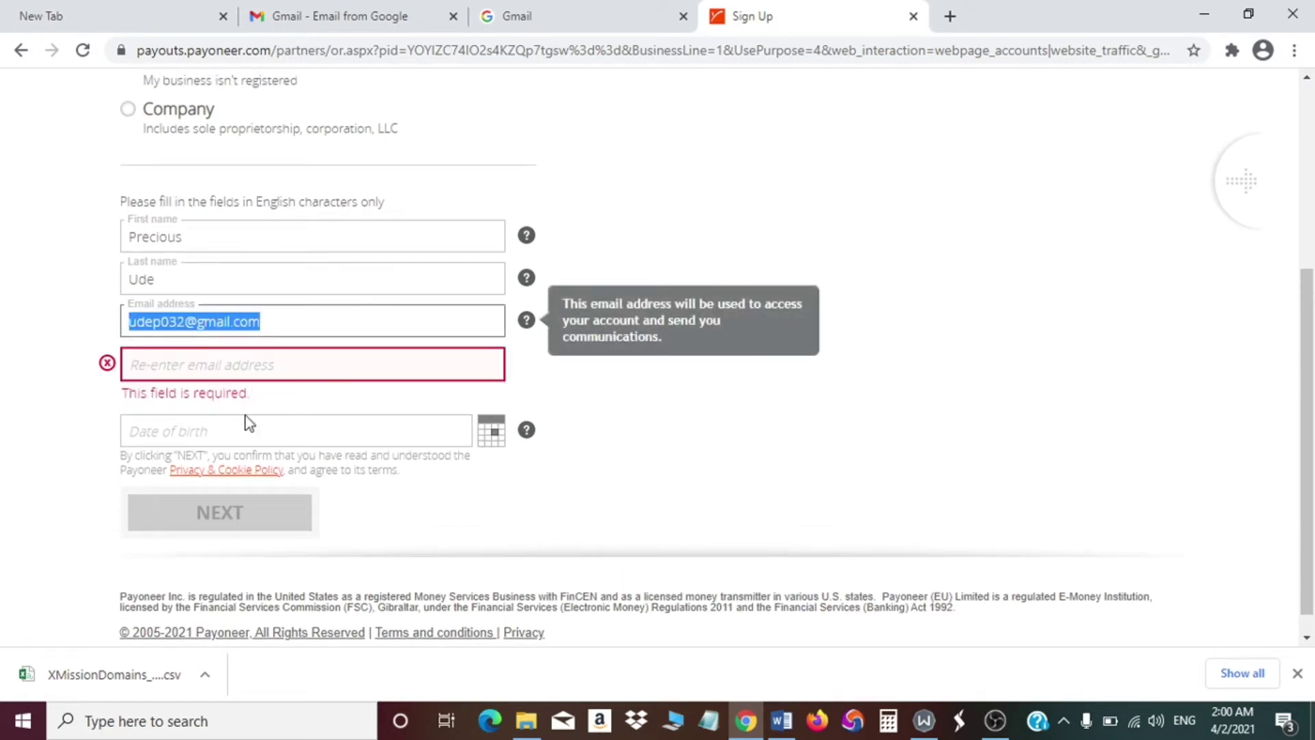
pyautogui.click(265, 365)
pyautogui.hotkey('ctrl', 'v')
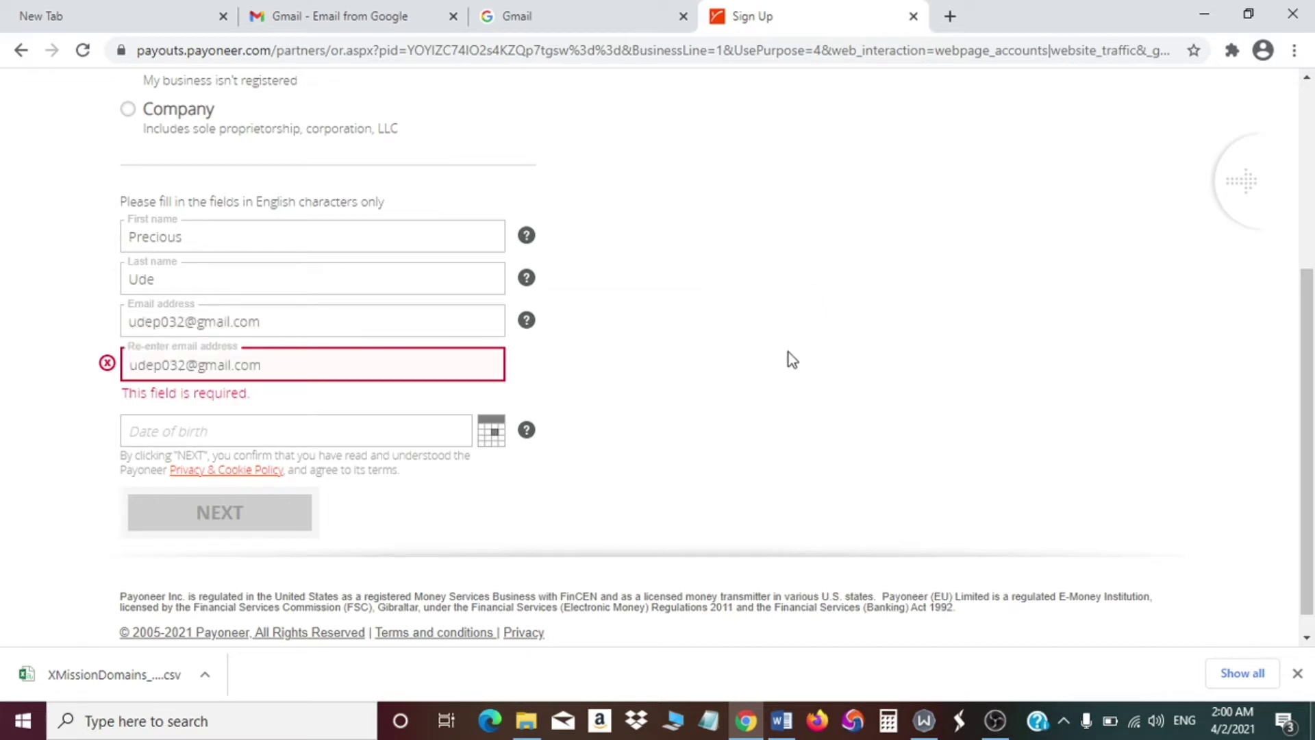
pyautogui.click(787, 352)
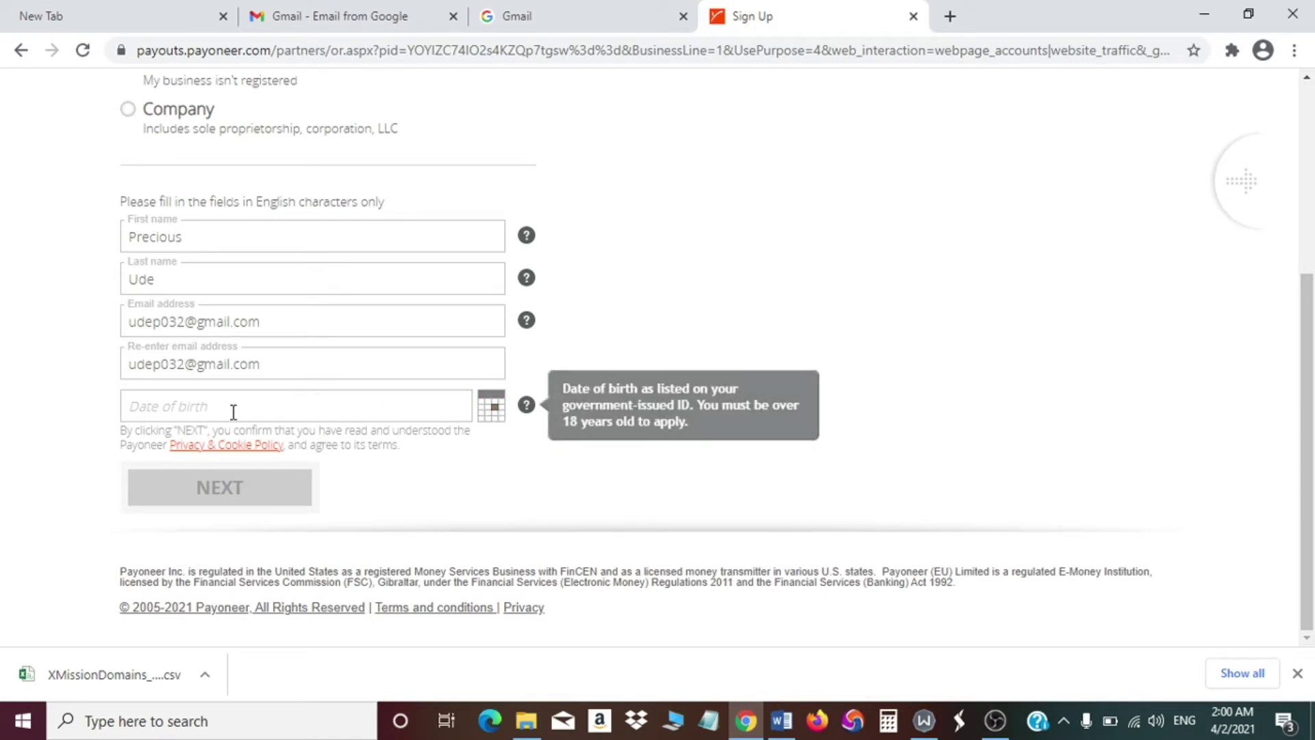
pyautogui.click(490, 411)
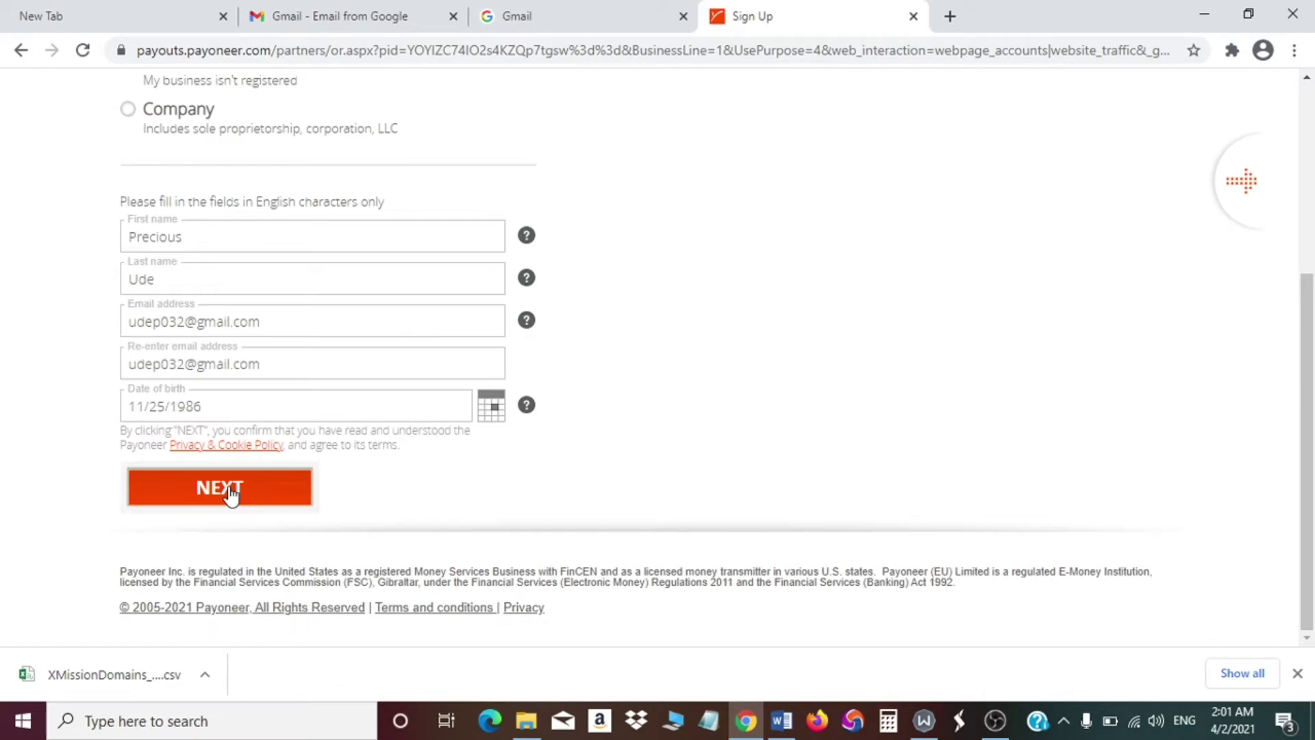
pyautogui.click(226, 488)
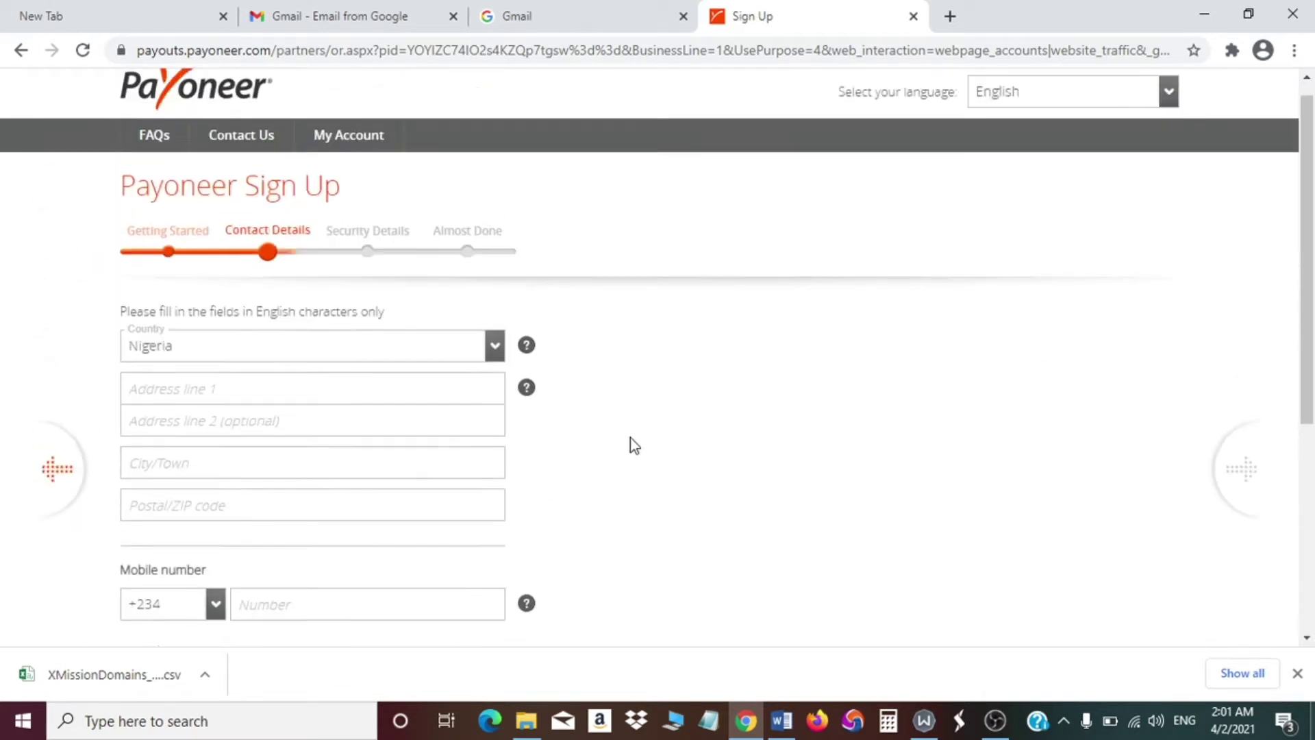
# Step: Keep Nigeria as country and enter the applicant's street address, city and postal code
pyautogui.scroll(-3, 585, 473)
pyautogui.scroll(1, 622, 473)
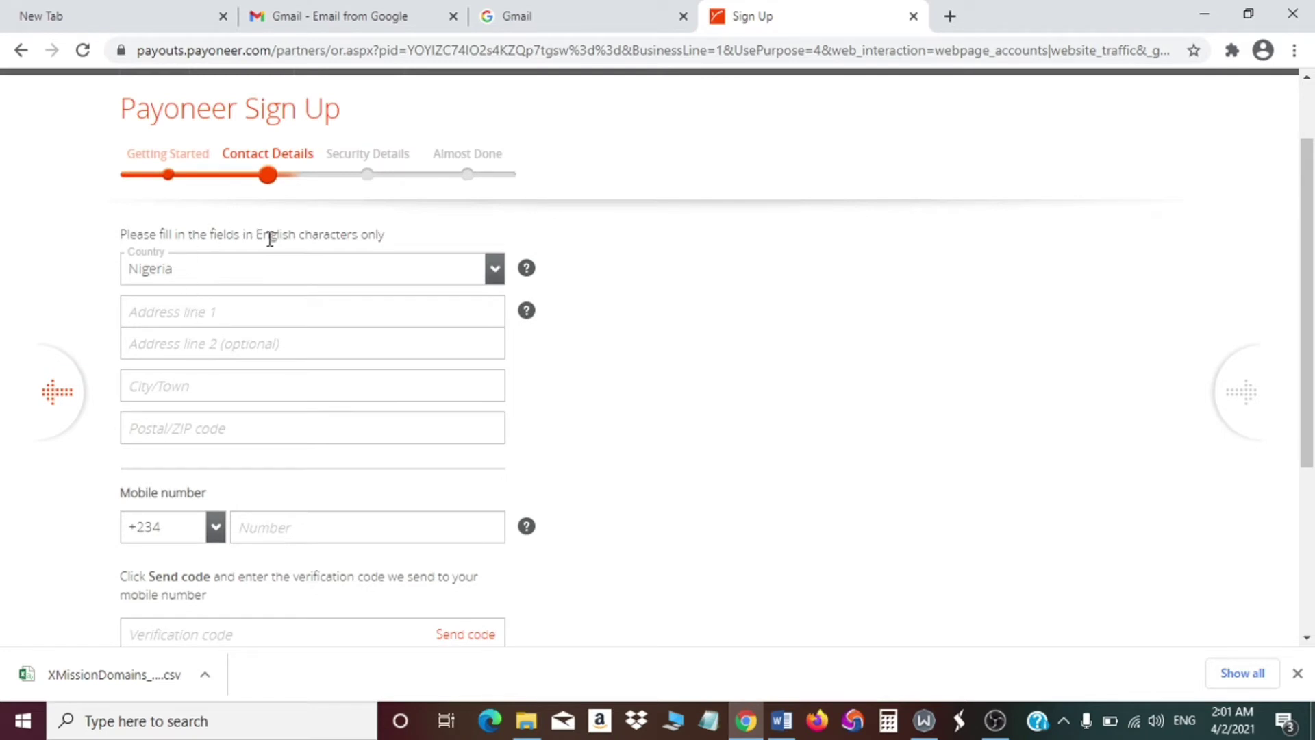
pyautogui.click(229, 262)
pyautogui.click(229, 262)
pyautogui.click(228, 317)
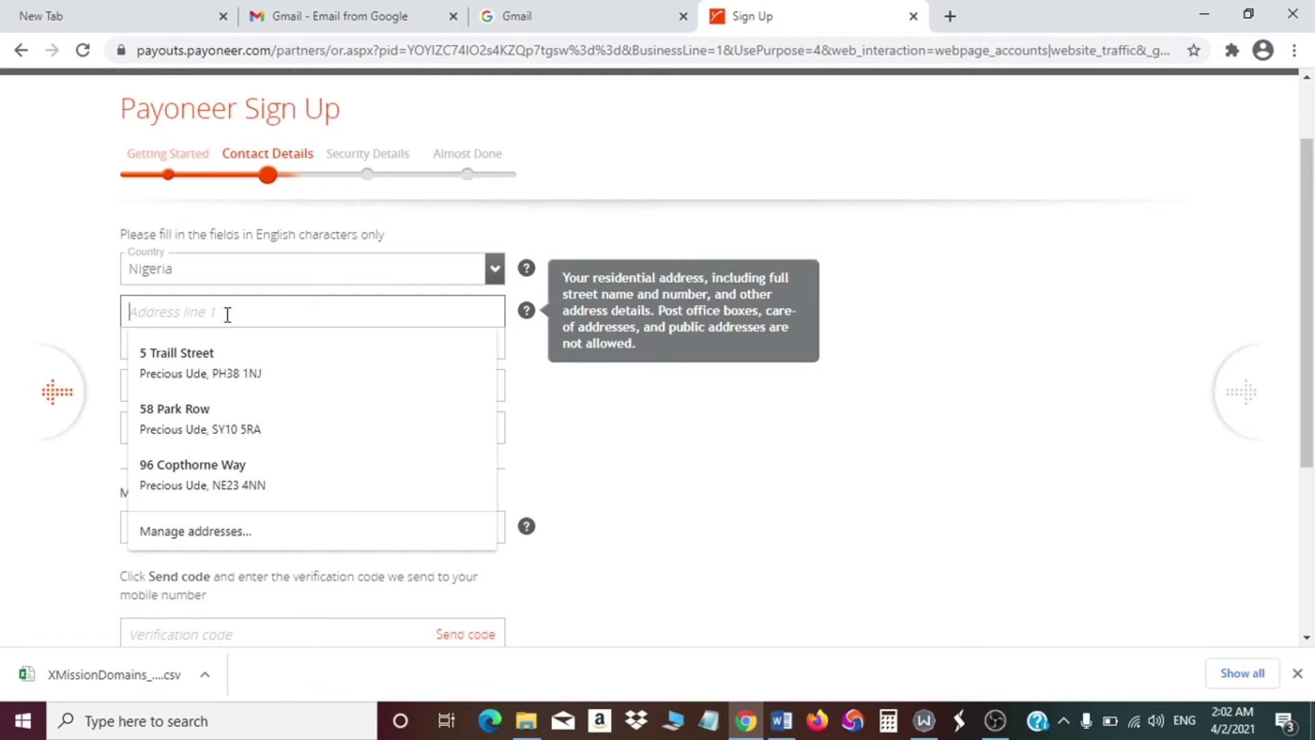
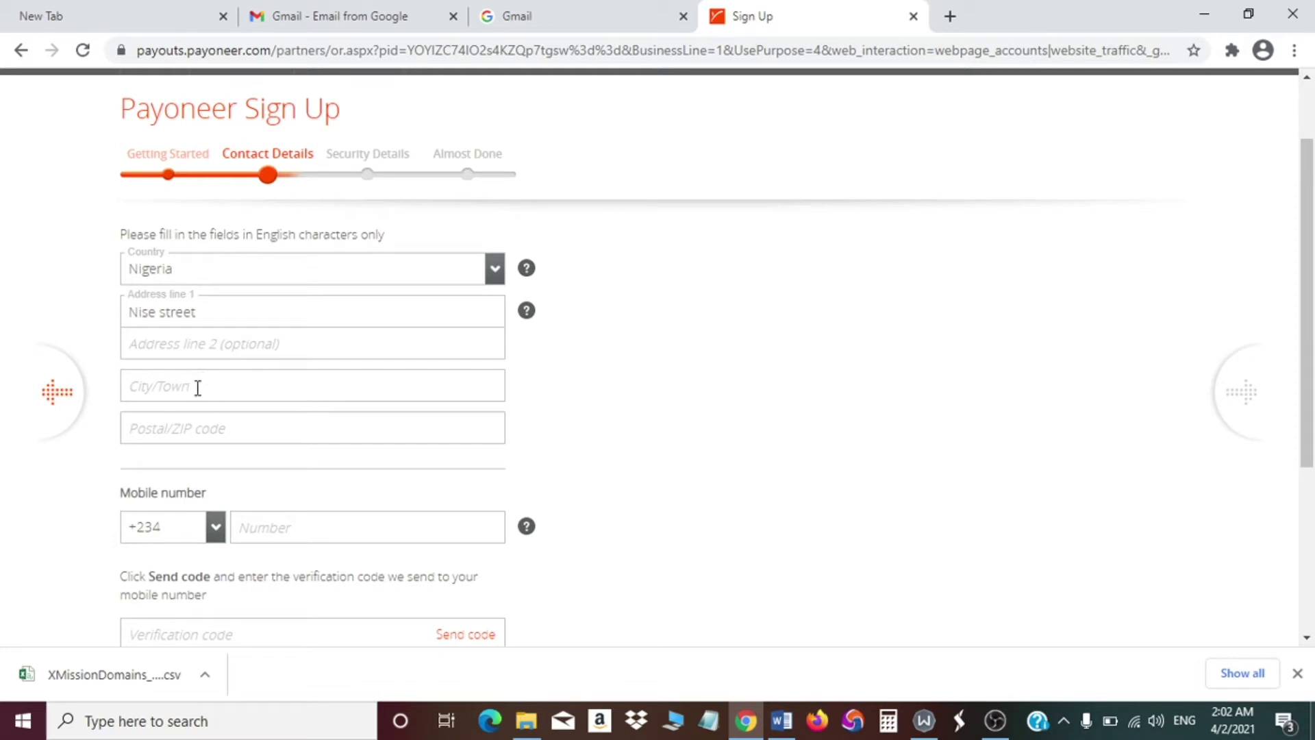
pyautogui.click(198, 384)
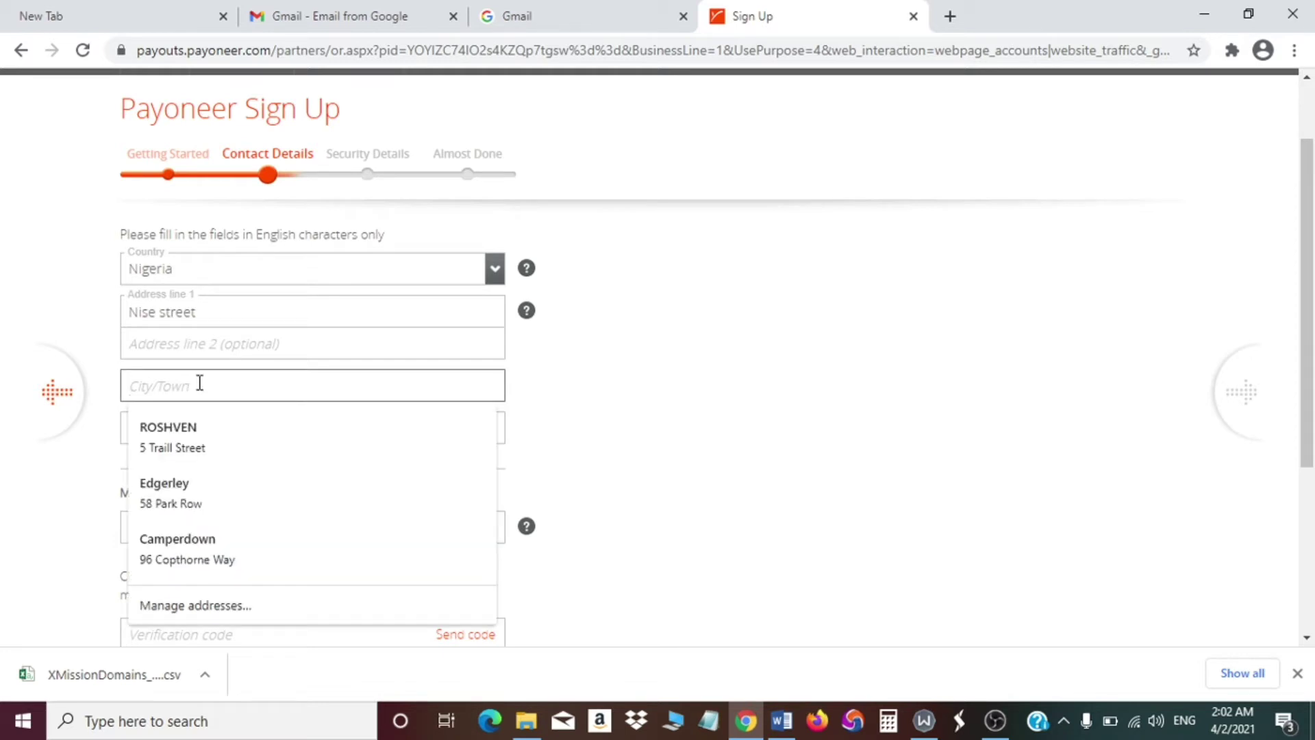
pyautogui.write('Enugu')
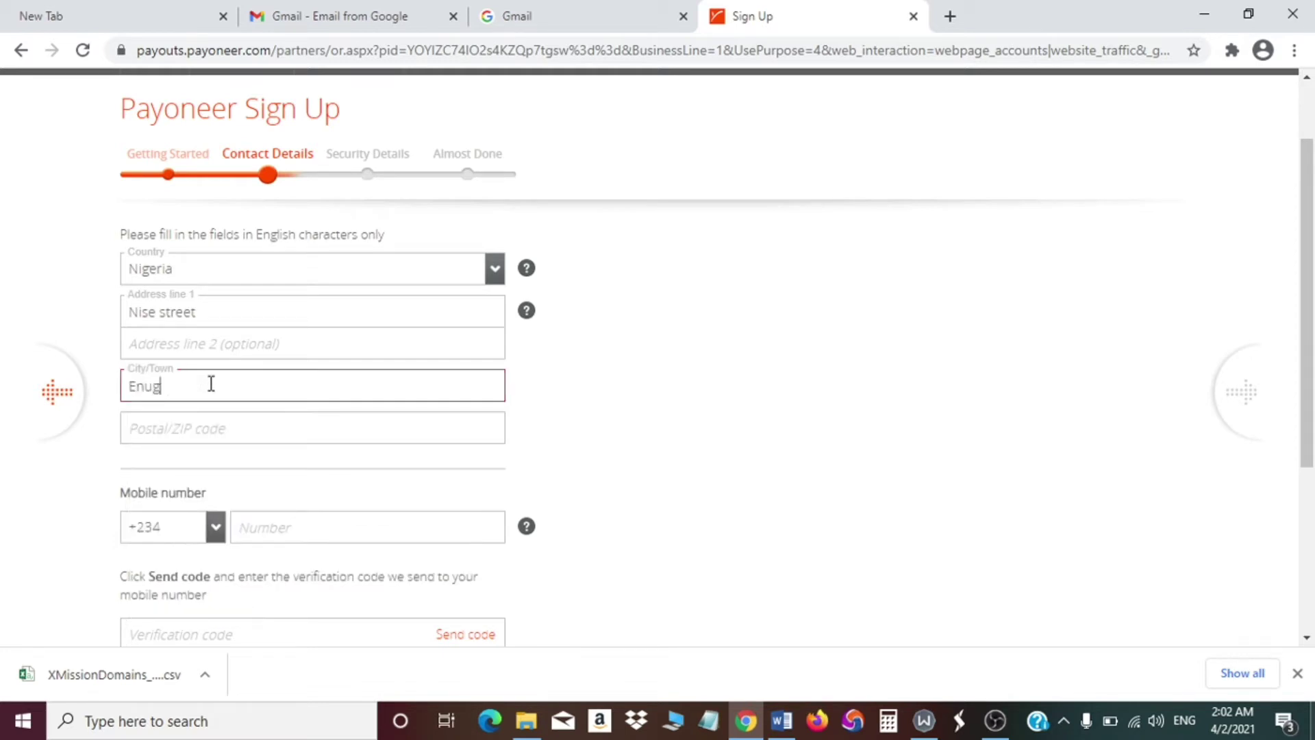
pyautogui.click(236, 423)
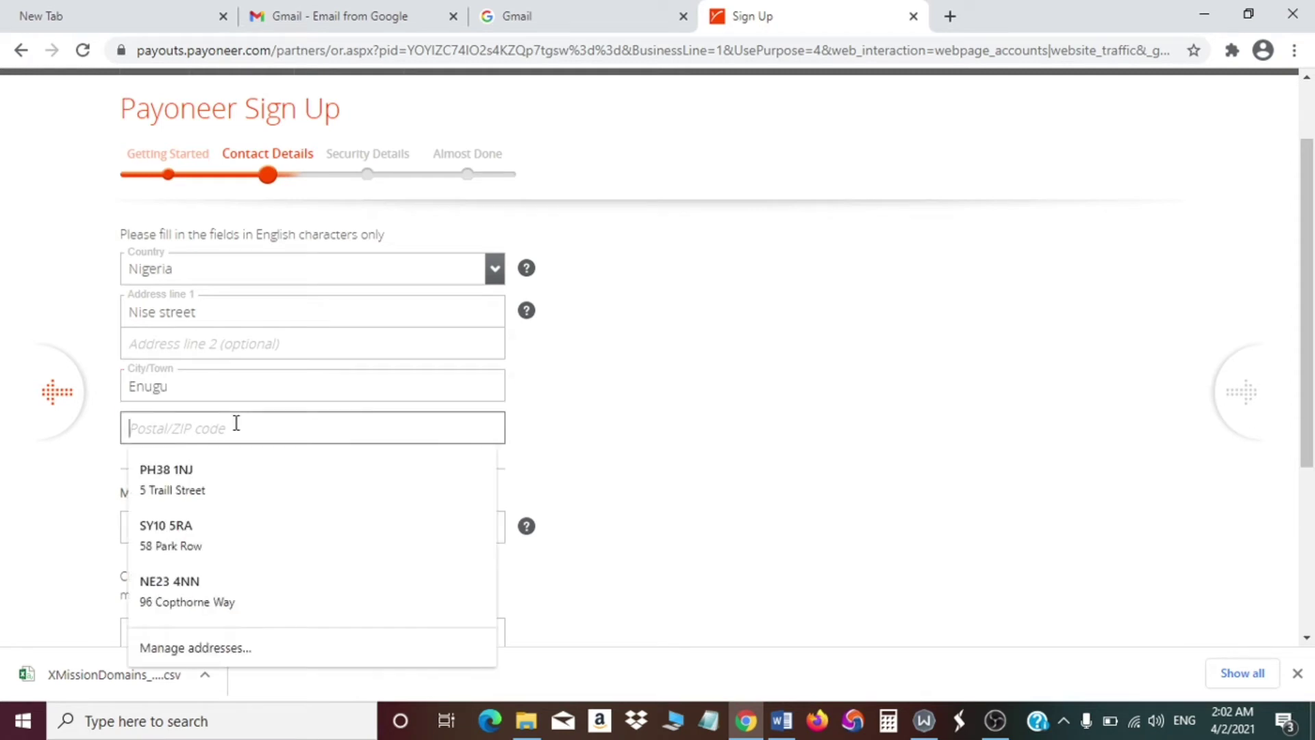
pyautogui.write('4')
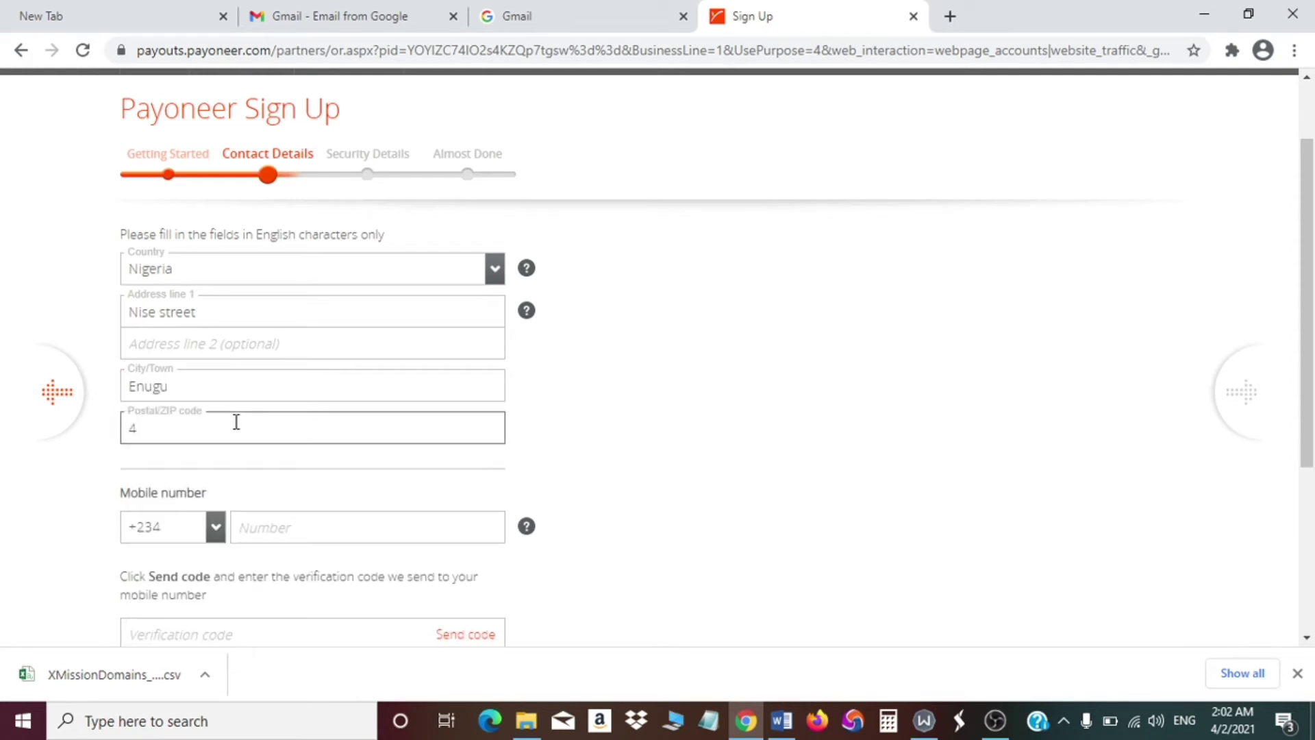
pyautogui.write('0011')
pyautogui.scroll(-4, 217, 491)
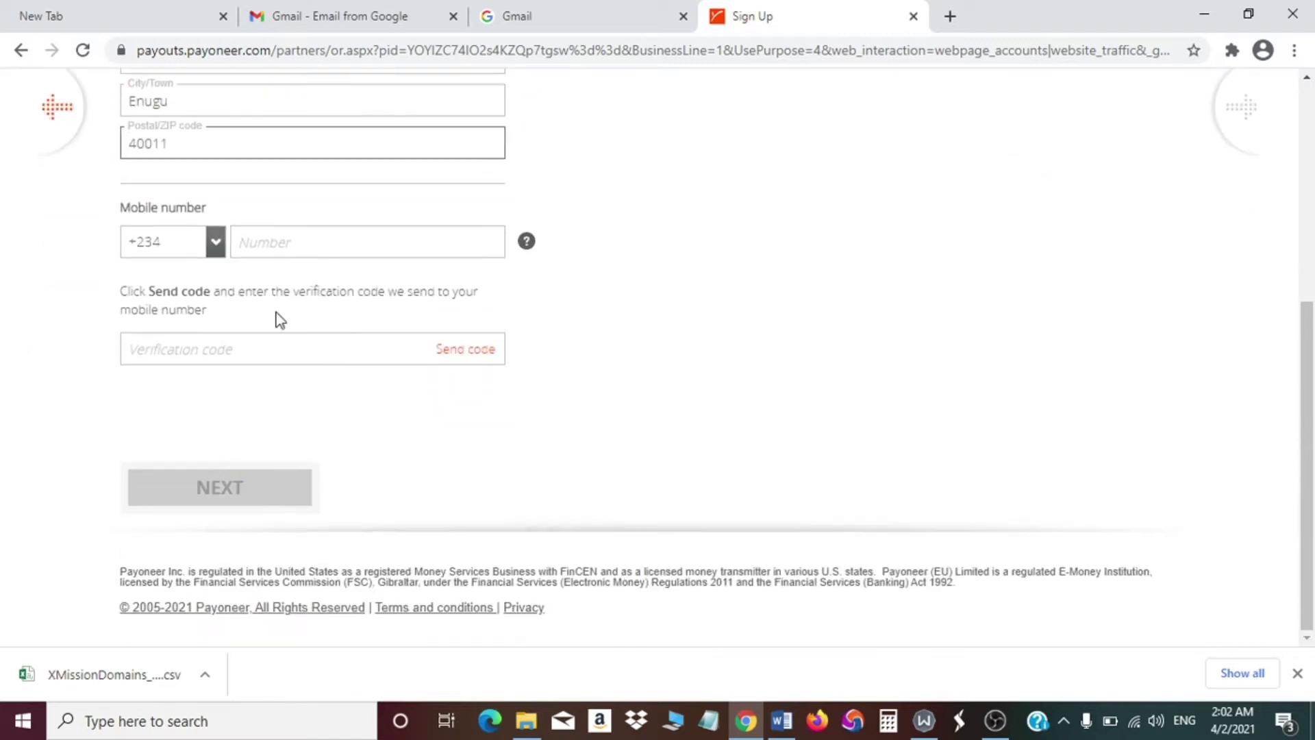
# Step: Enter the mobile number under +234 and the texted verification code, then submit
pyautogui.click(217, 241)
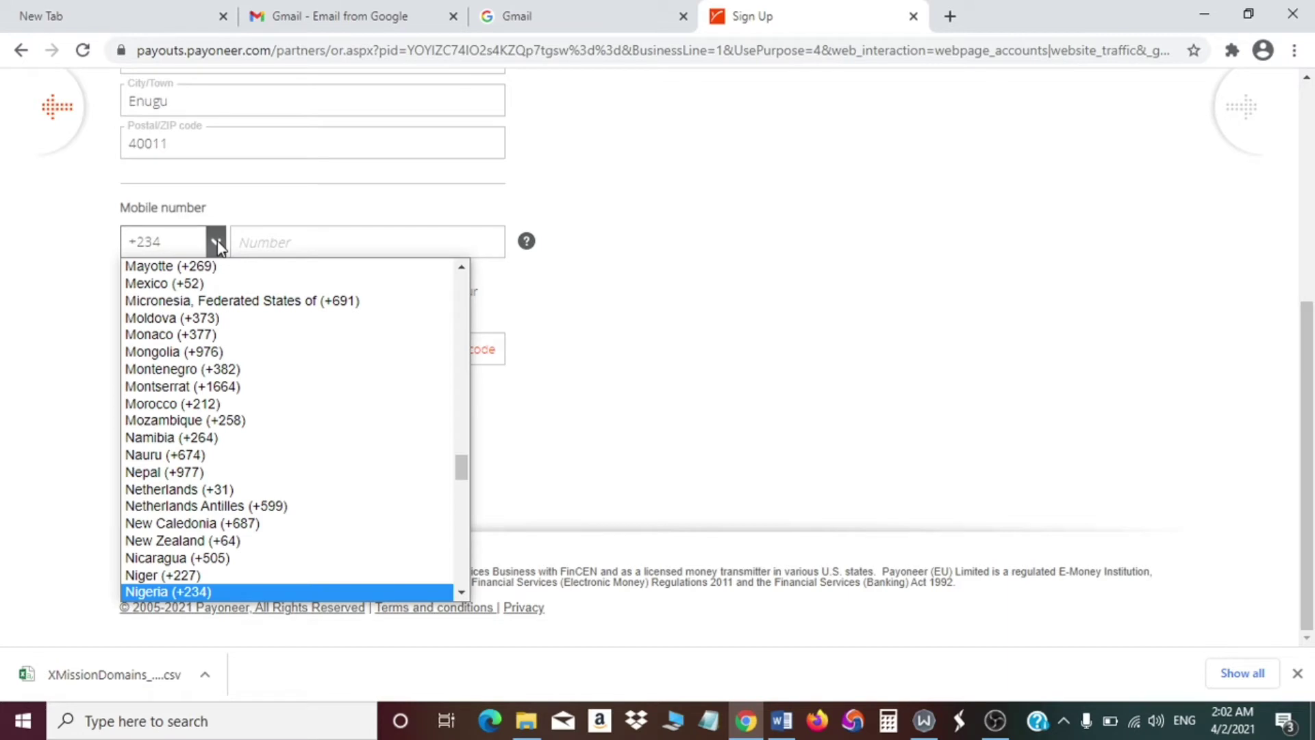
pyautogui.click(355, 240)
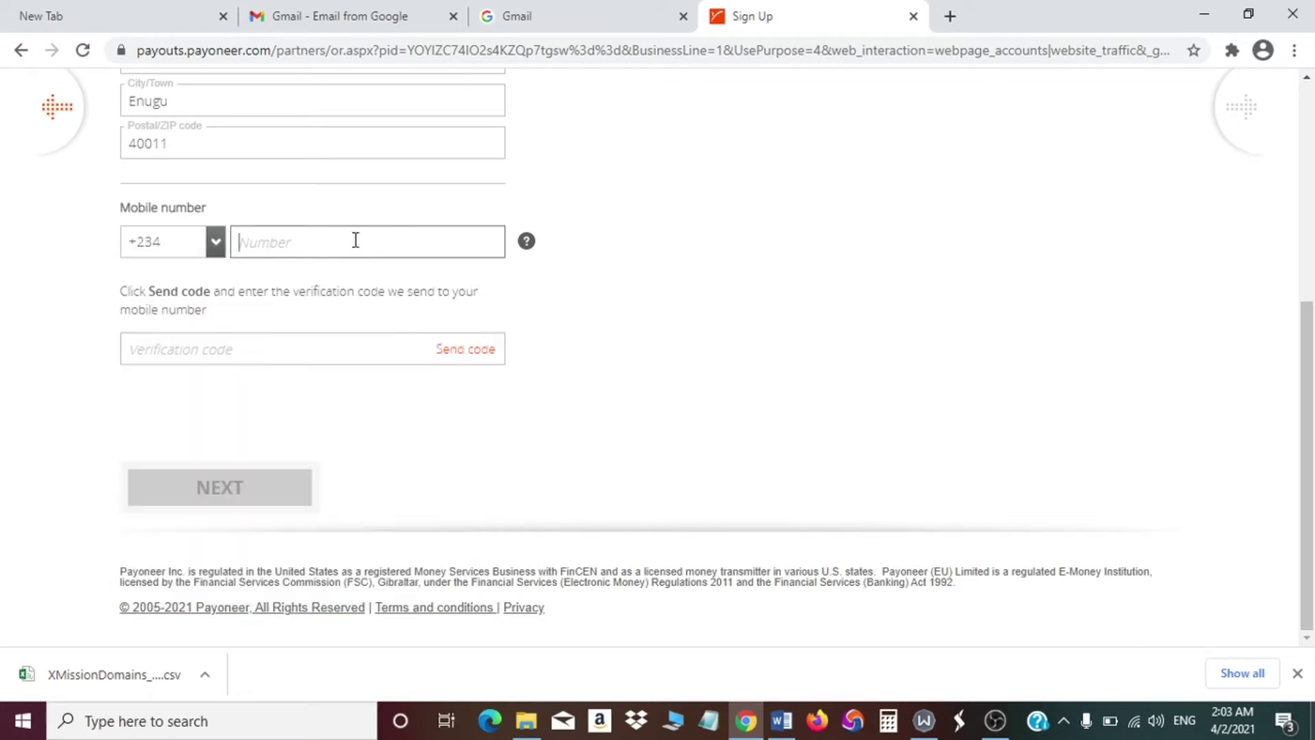
pyautogui.click(183, 351)
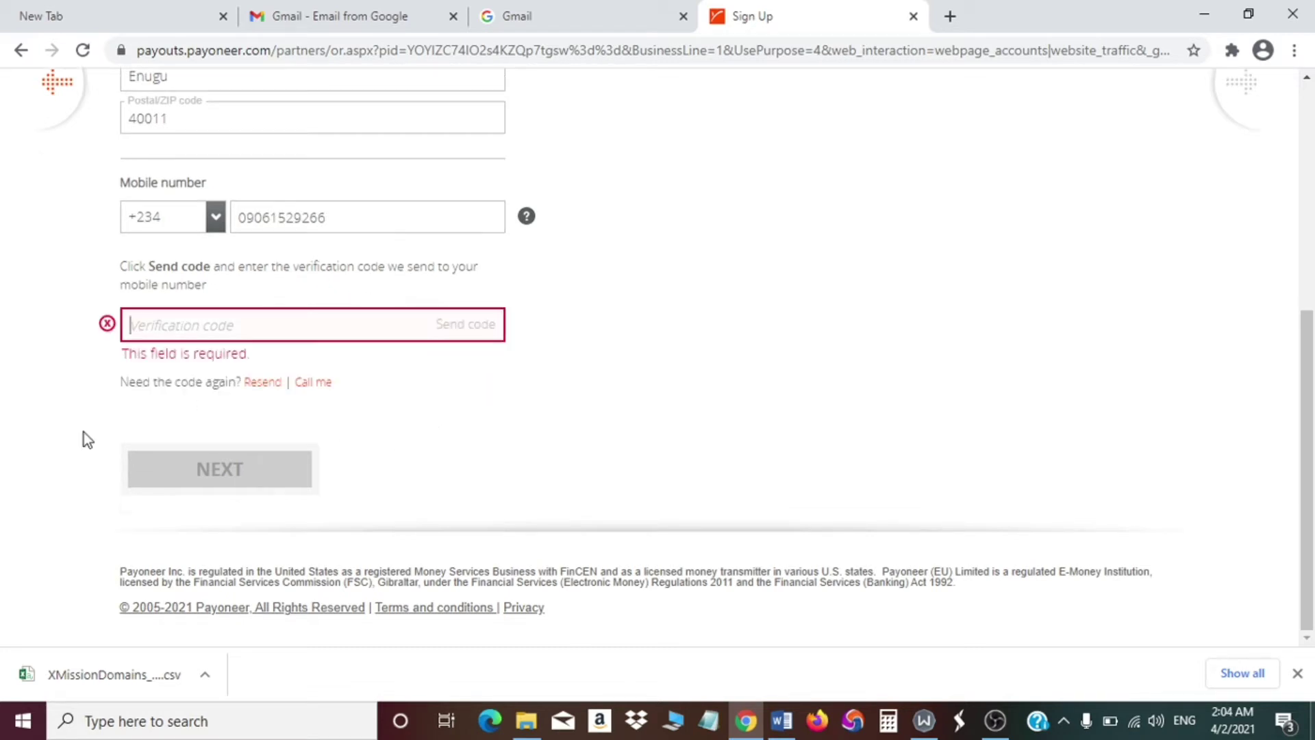
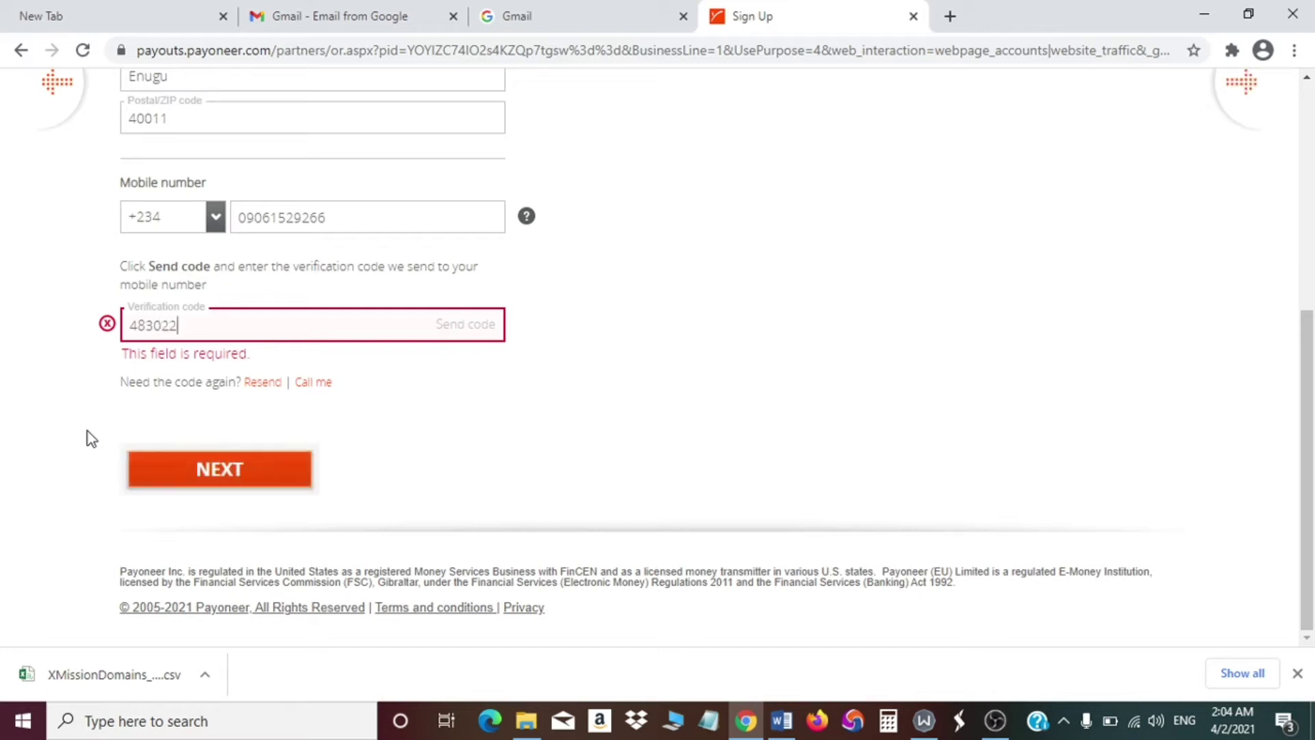
pyautogui.click(220, 457)
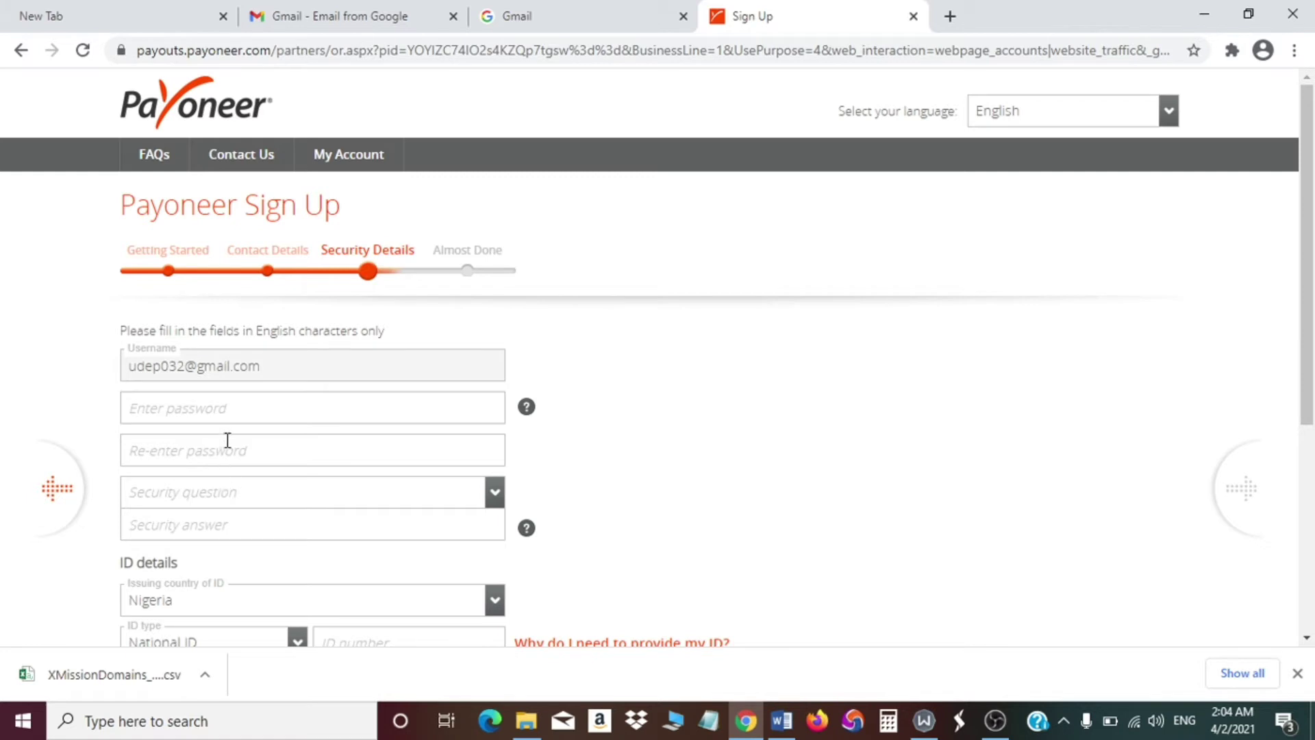
# Step: Enter the account password in both password fields
pyautogui.click(224, 409)
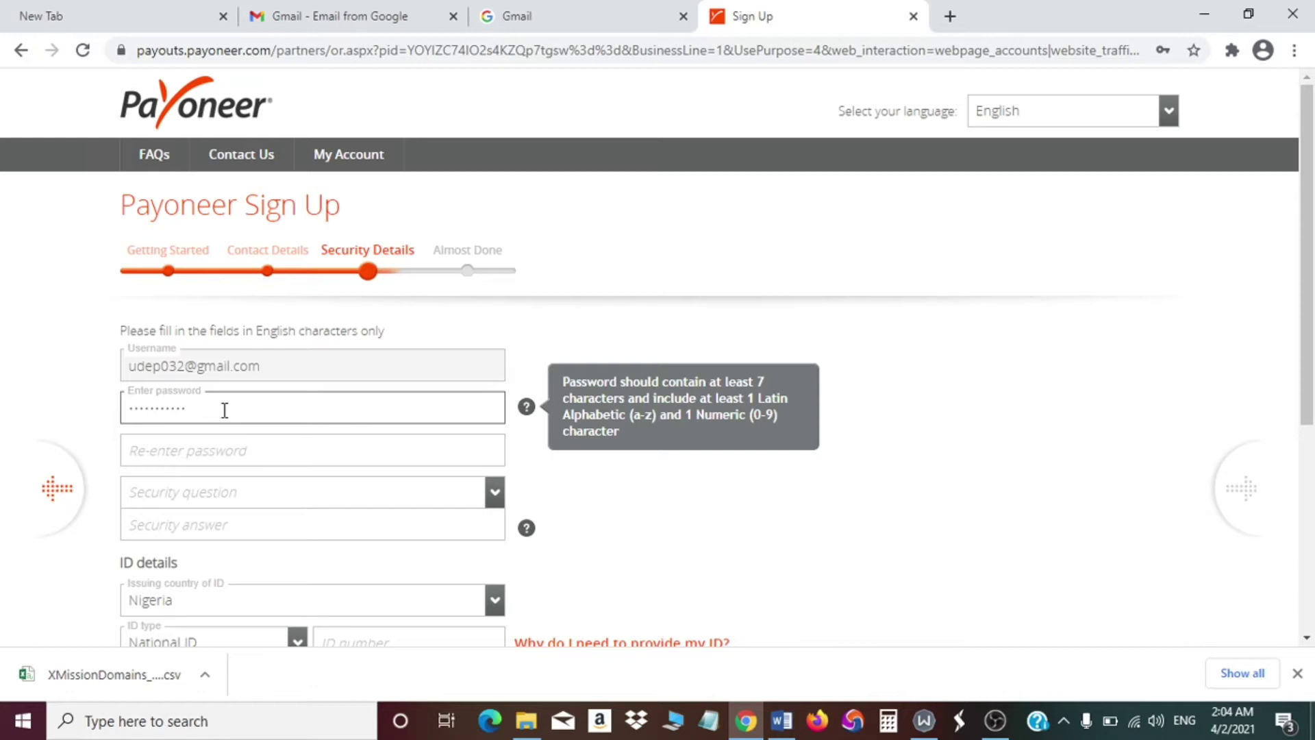
pyautogui.click(210, 450)
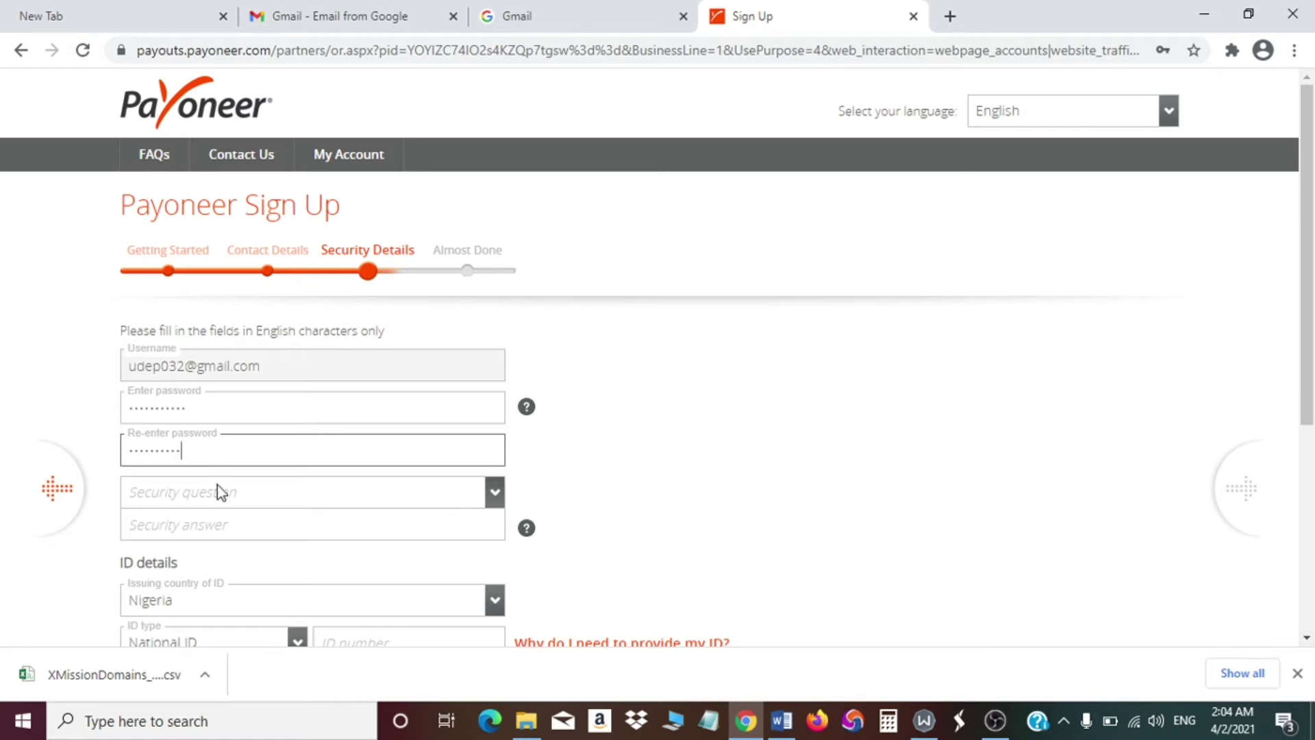
# Step: Choose 'What was the name of your first pet?' and type the security answer
pyautogui.click(216, 490)
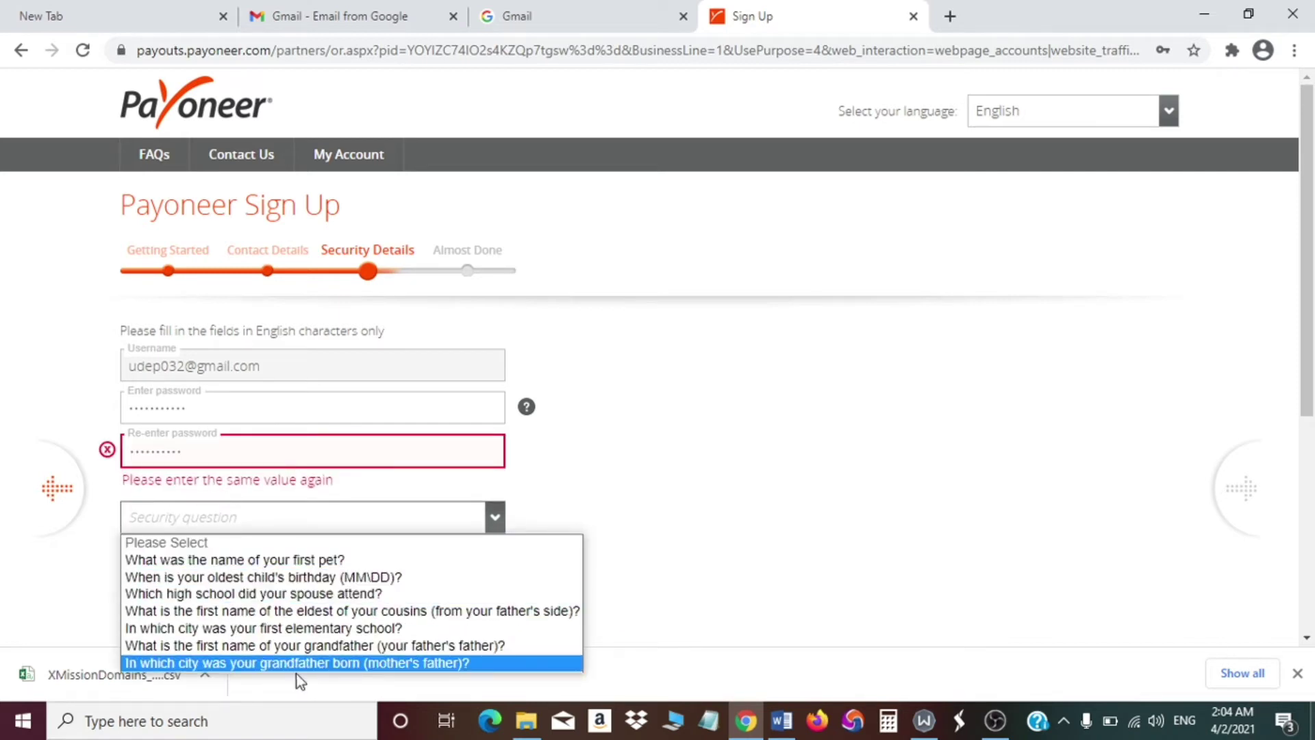
pyautogui.click(302, 560)
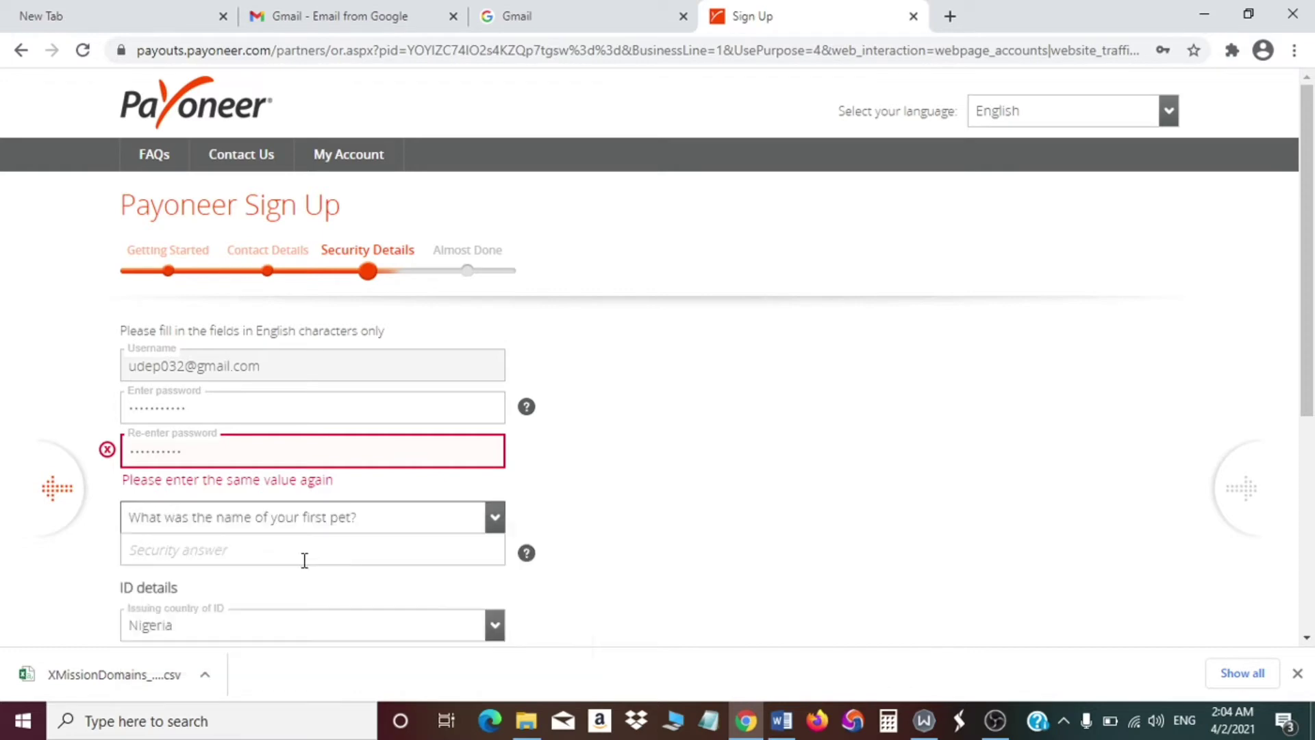
pyautogui.click(226, 545)
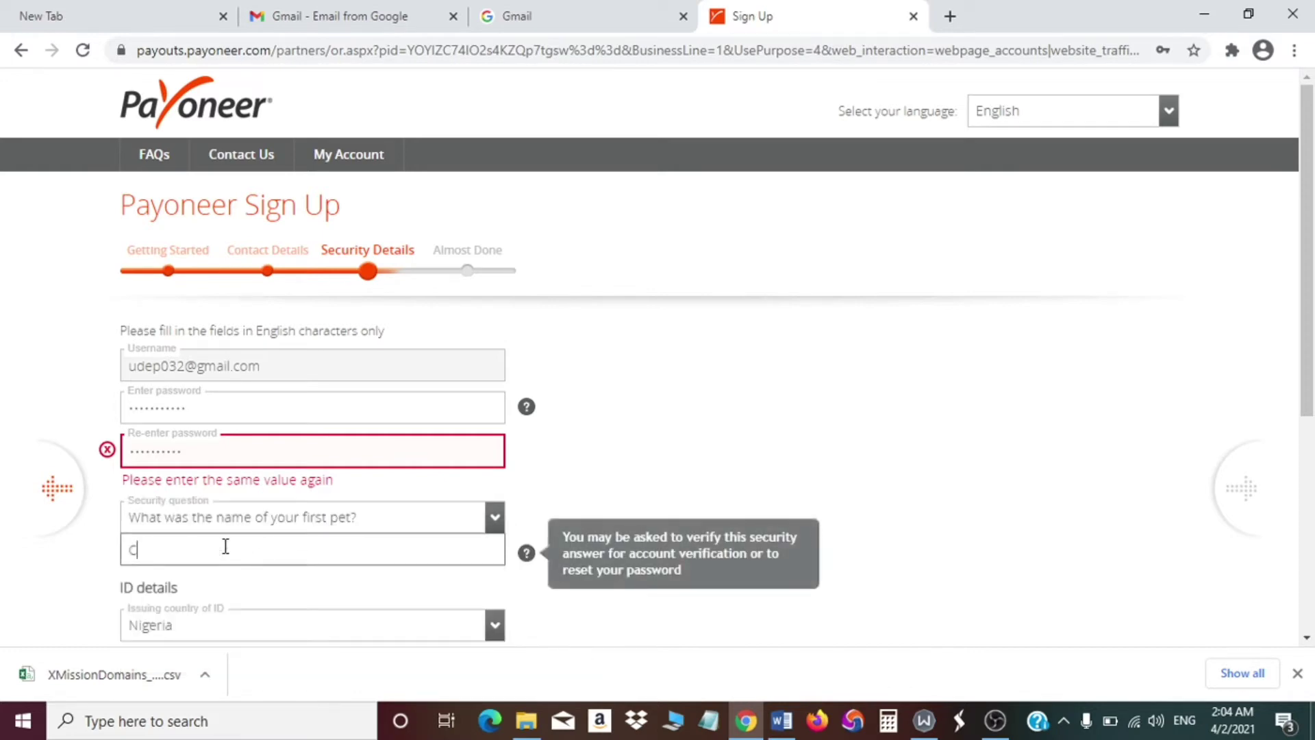
pyautogui.scroll(-5, 225, 546)
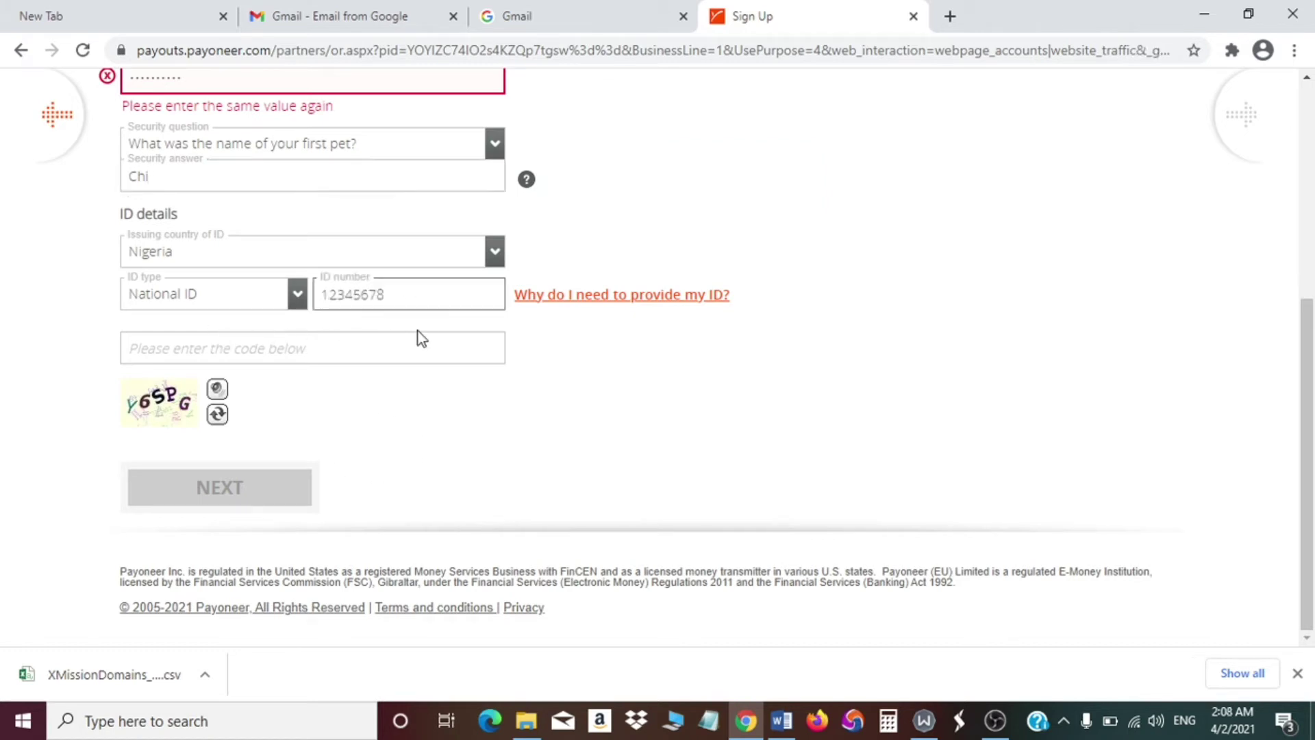
# Step: Enter the correct National ID number and the captcha code, then continue to Almost Done
pyautogui.press('BackSpace')
pyautogui.press('BackSpace')
pyautogui.press('BackSpace')
pyautogui.press('BackSpace')
pyautogui.press('BackSpace')
pyautogui.press('BackSpace')
pyautogui.press('BackSpace')
pyautogui.press('BackSpace')
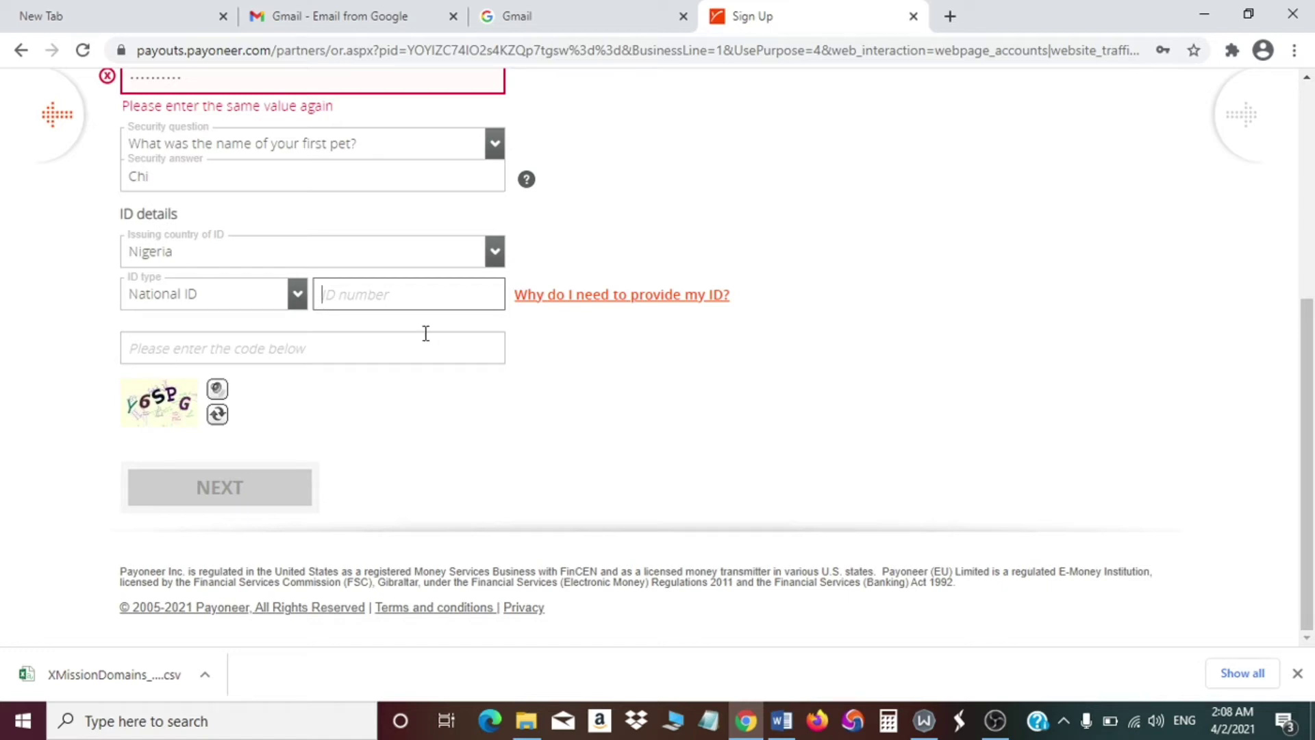
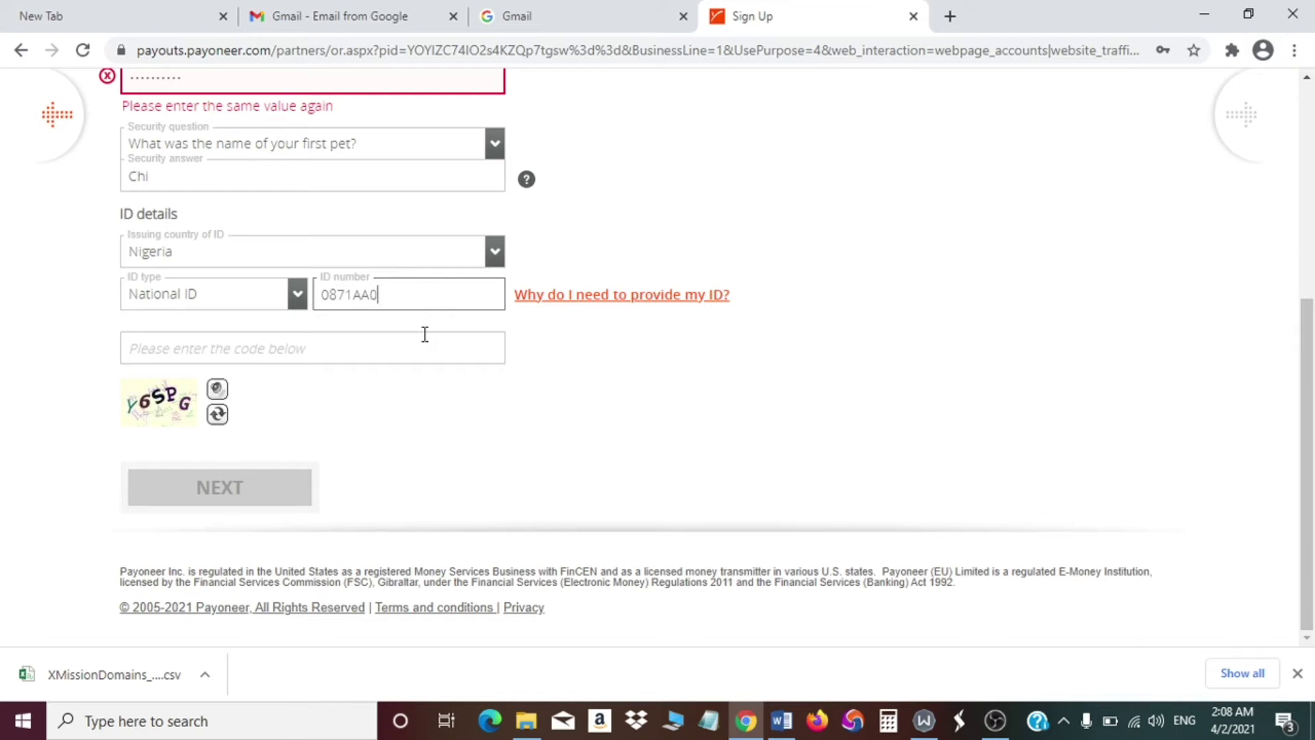
pyautogui.click(233, 346)
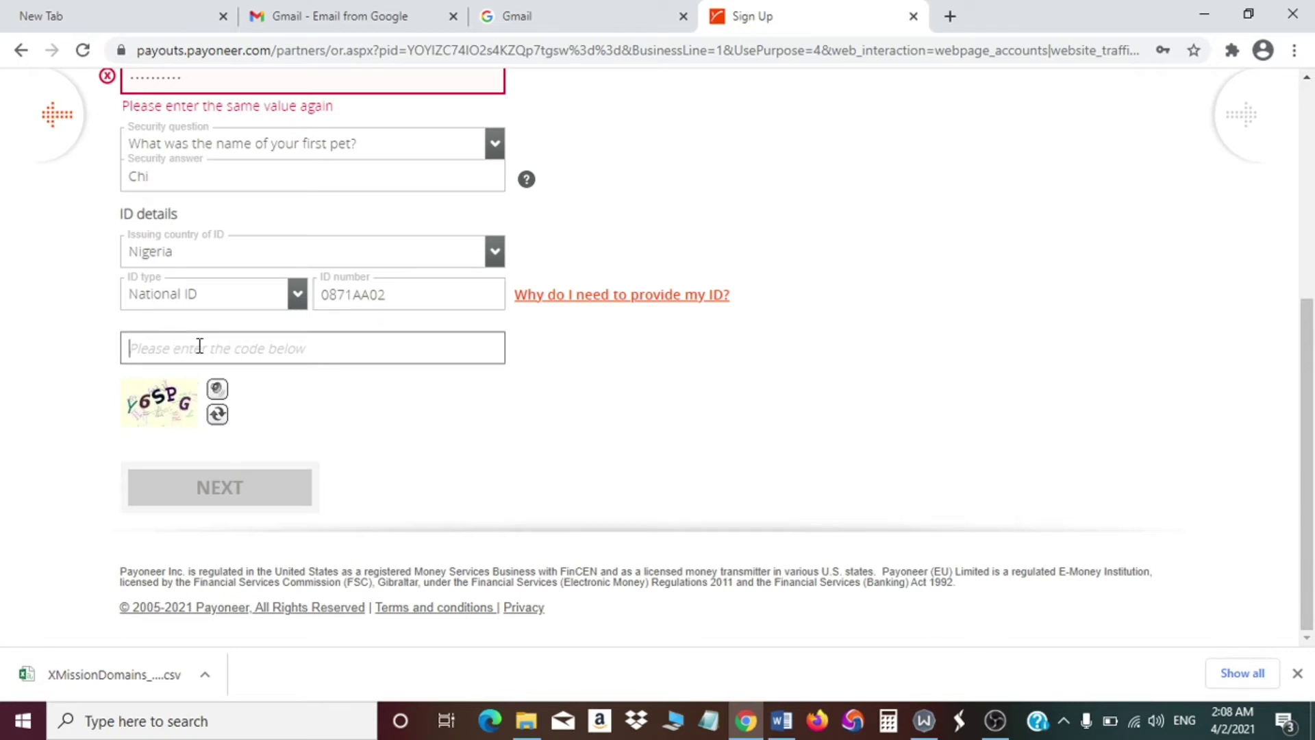
pyautogui.write('y')
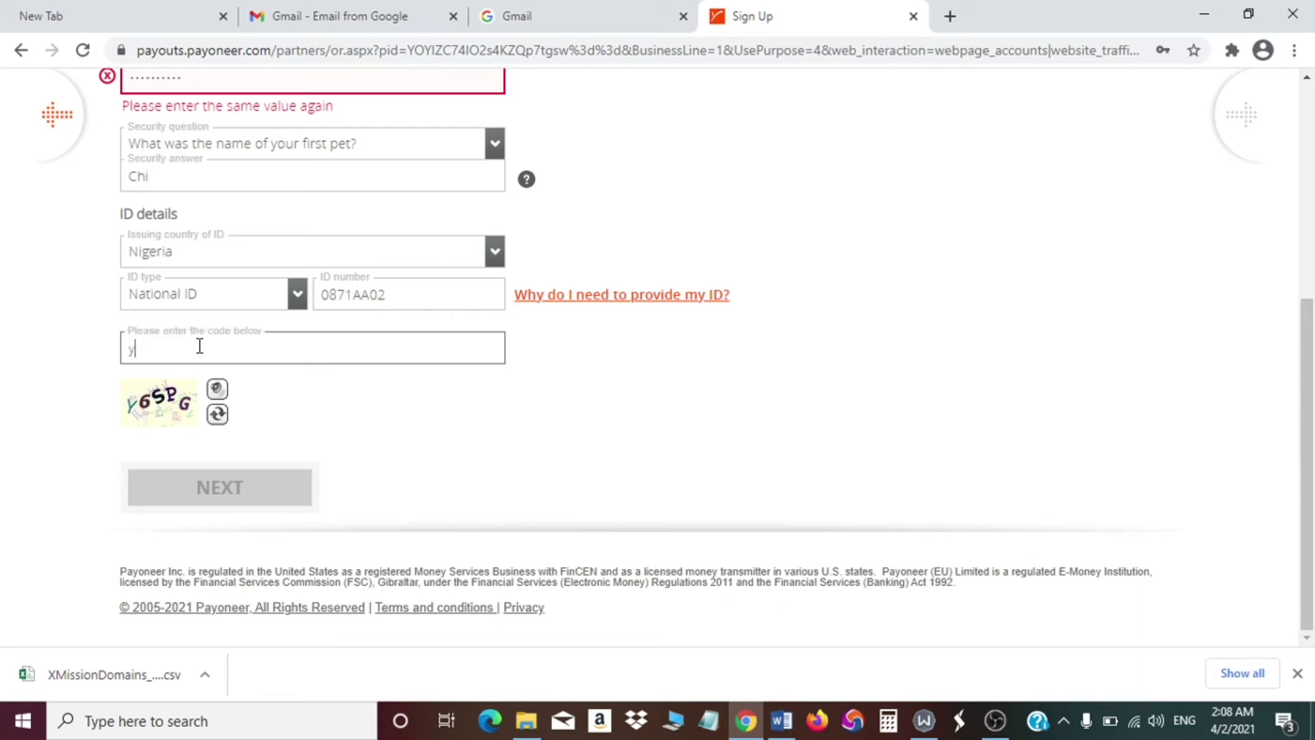
pyautogui.write('6sPG')
pyautogui.hotkey('shift', 'Tab')
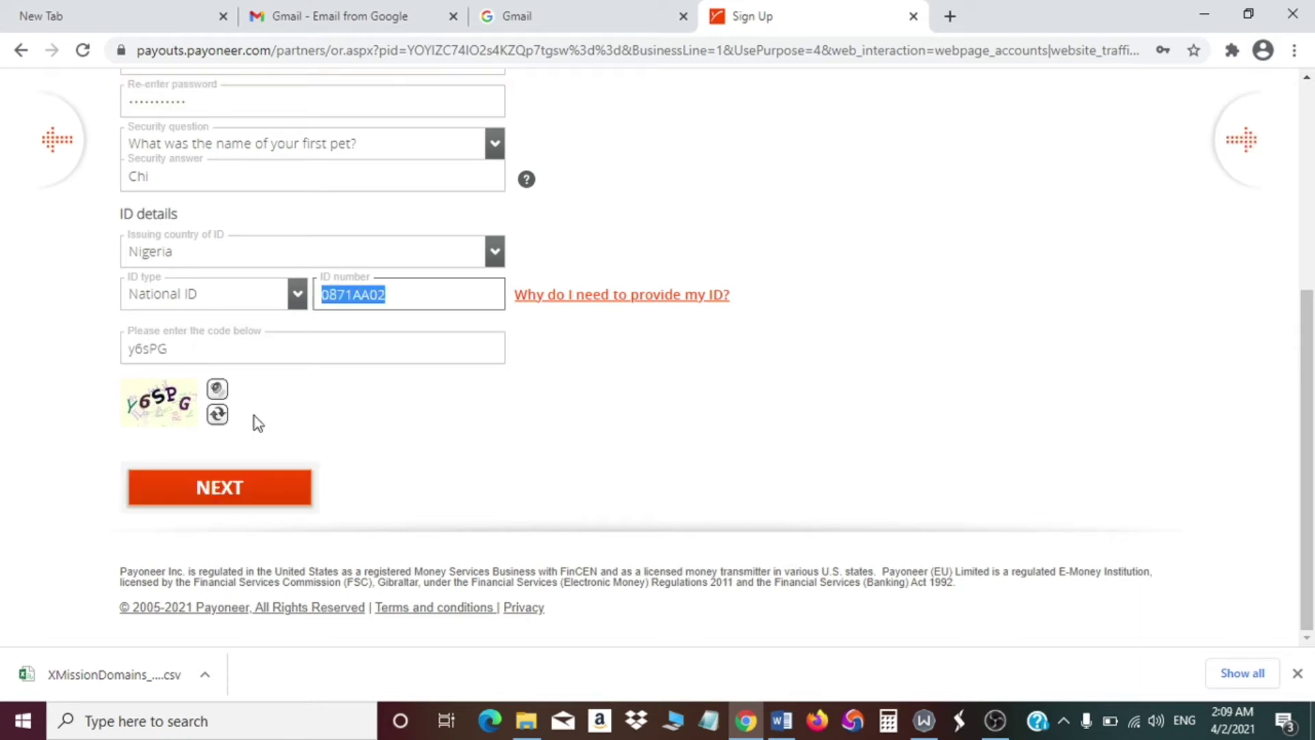
pyautogui.click(233, 490)
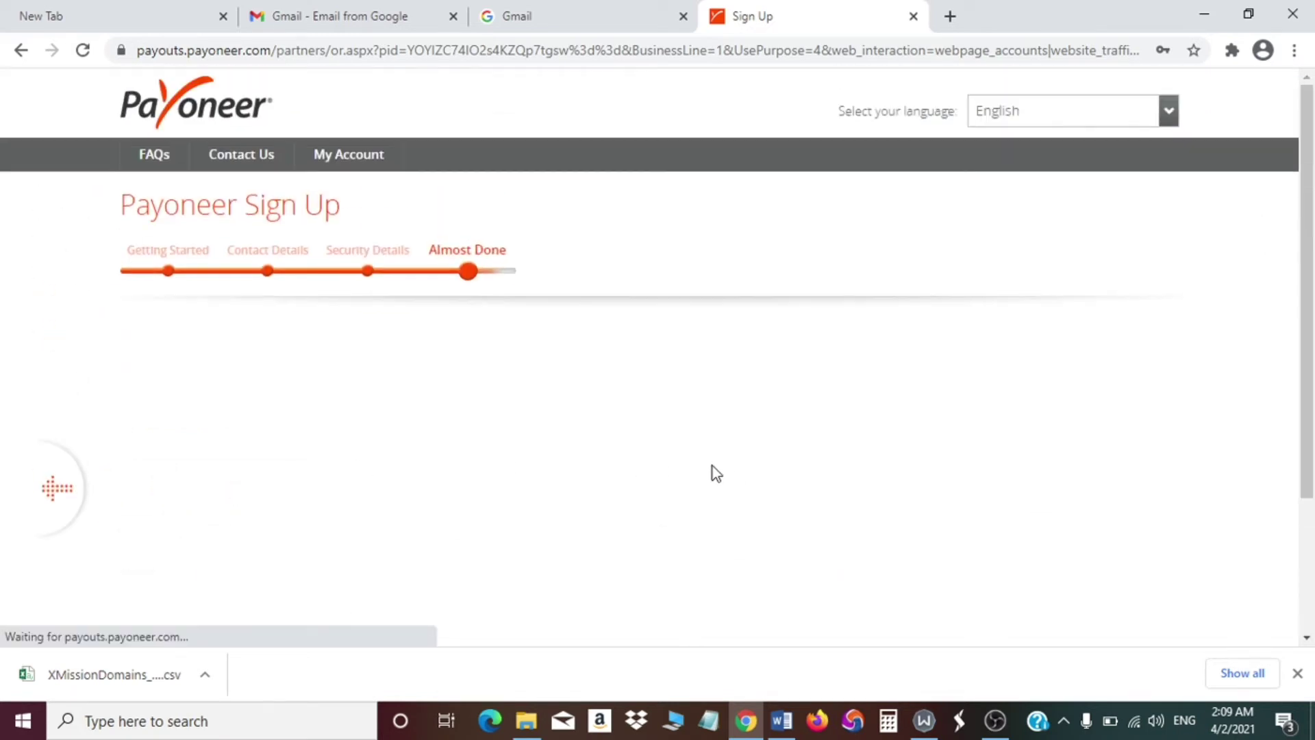
# Step: Keep Nigeria as bank country and enter the Access Bank Plc account number
pyautogui.scroll(-1, 692, 462)
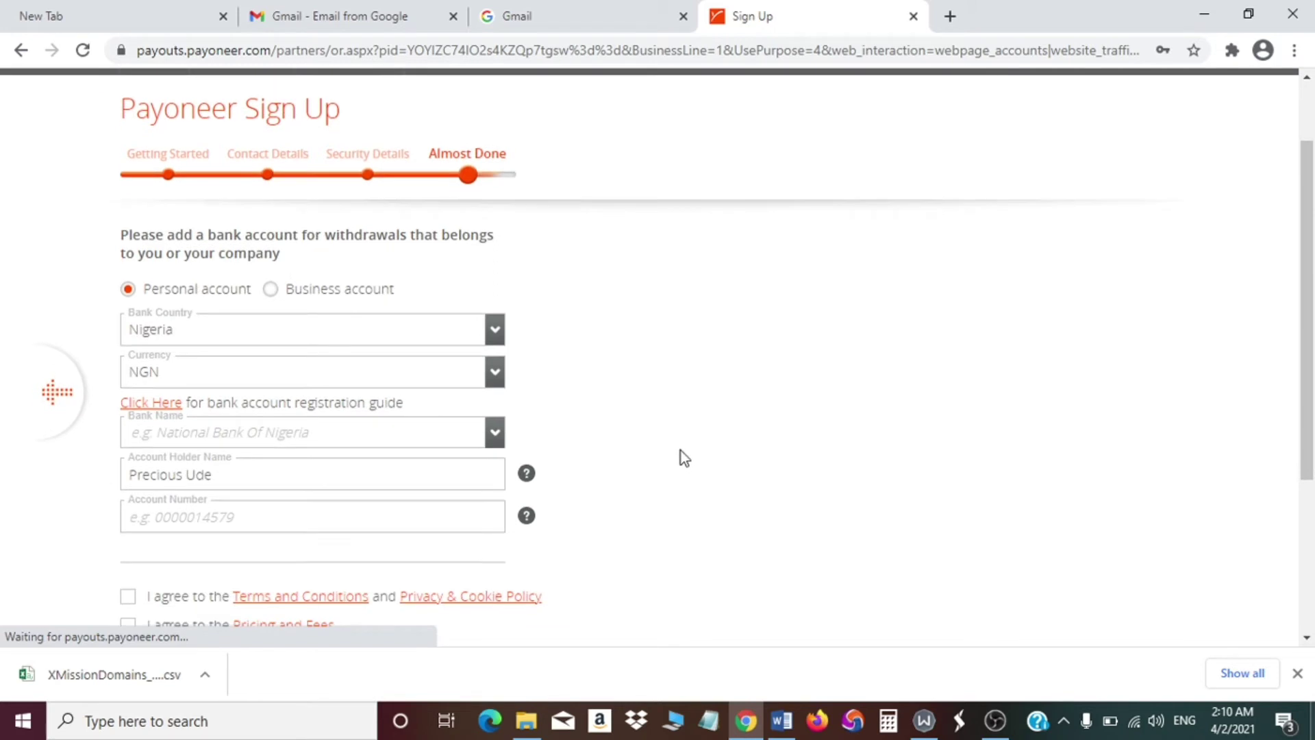
pyautogui.scroll(-1, 679, 452)
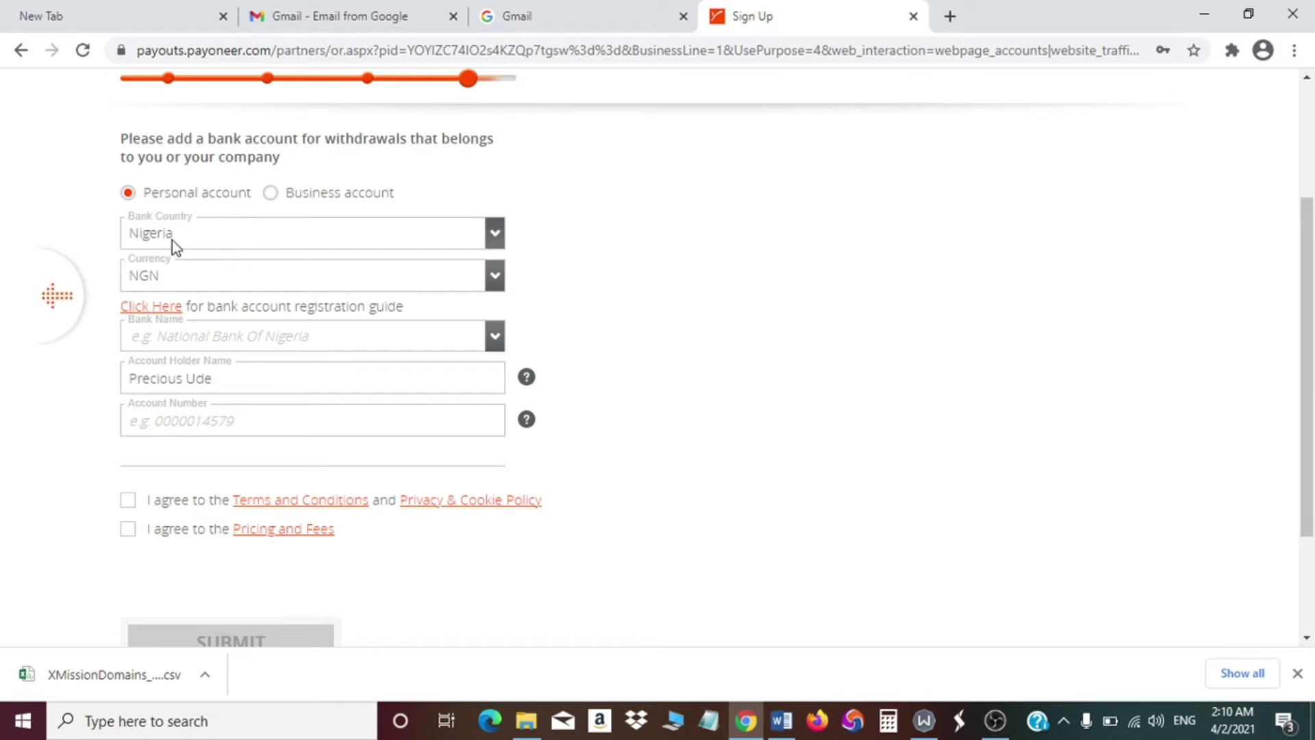
pyautogui.click(207, 231)
pyautogui.click(214, 229)
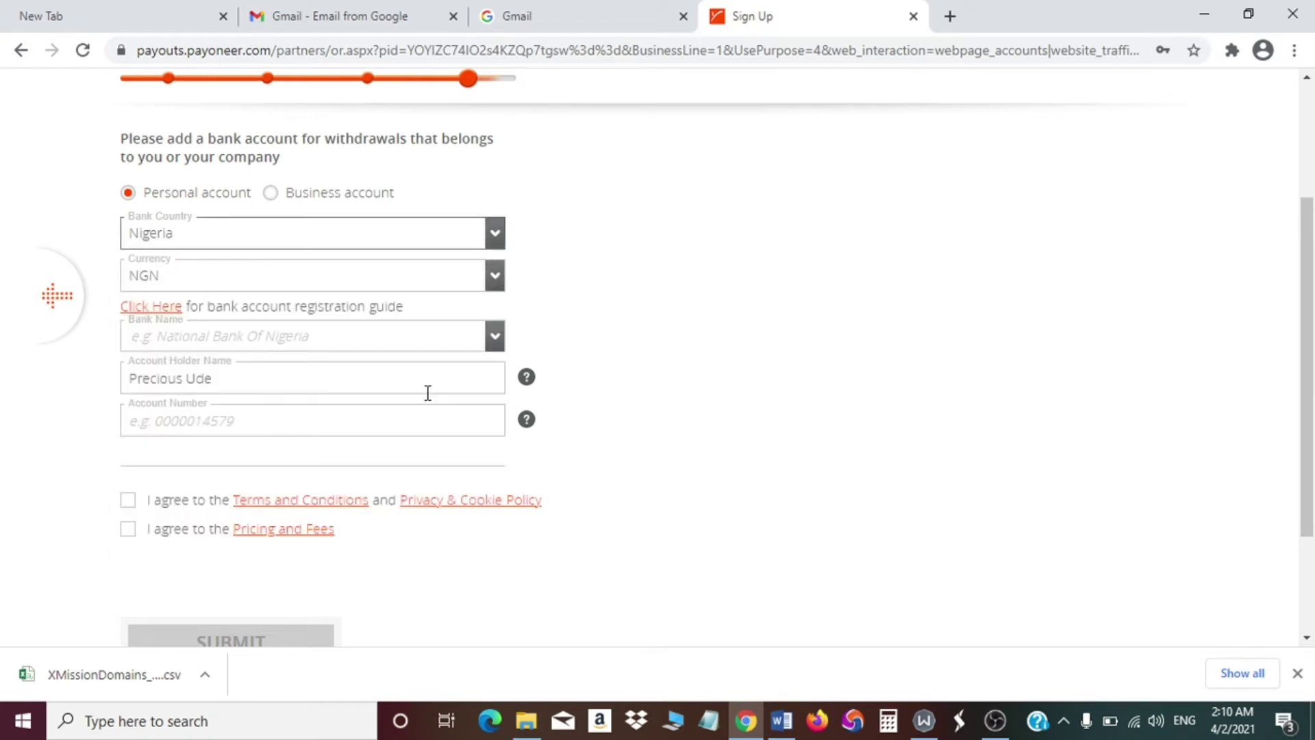
pyautogui.scroll(-2, 489, 384)
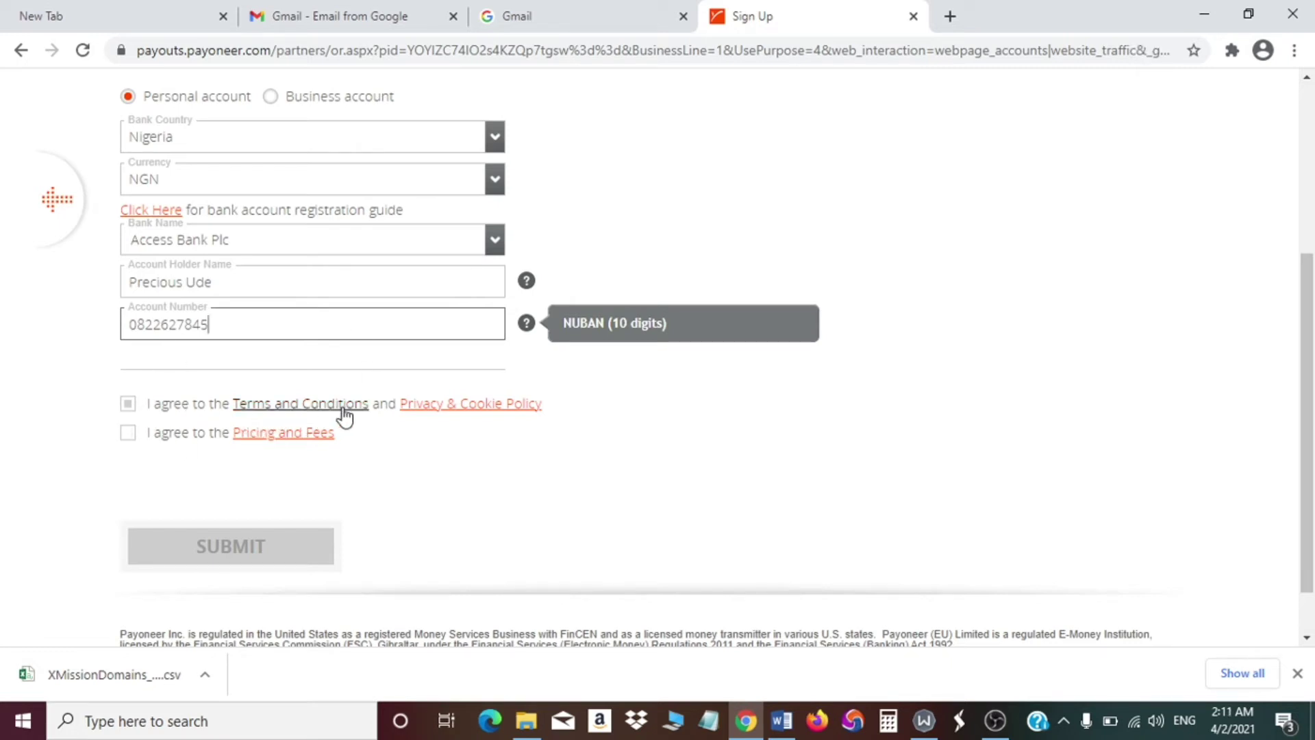
pyautogui.click(131, 392)
# Step: Accept the Terms and Conditions and Pricing and Fees agreements, then submit the application
pyautogui.click(128, 404)
pyautogui.click(128, 432)
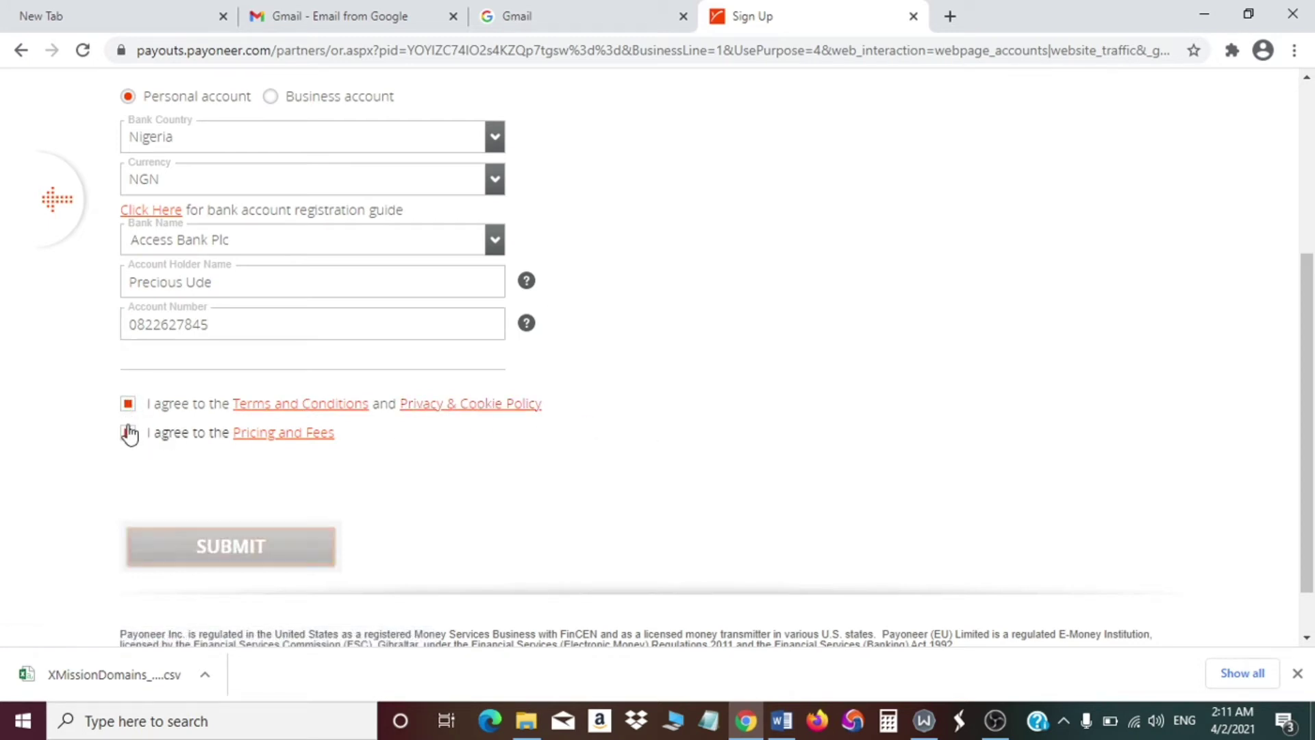
pyautogui.scroll(-2, 475, 480)
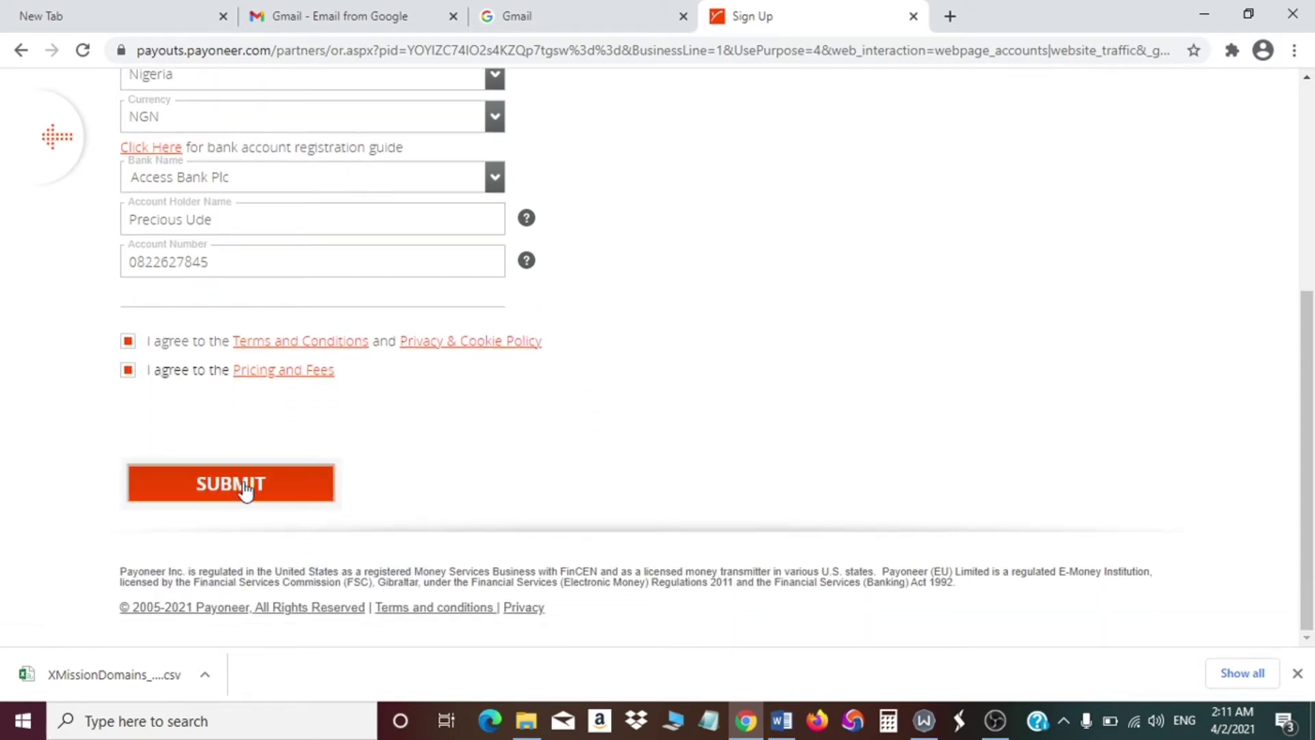
pyautogui.click(200, 487)
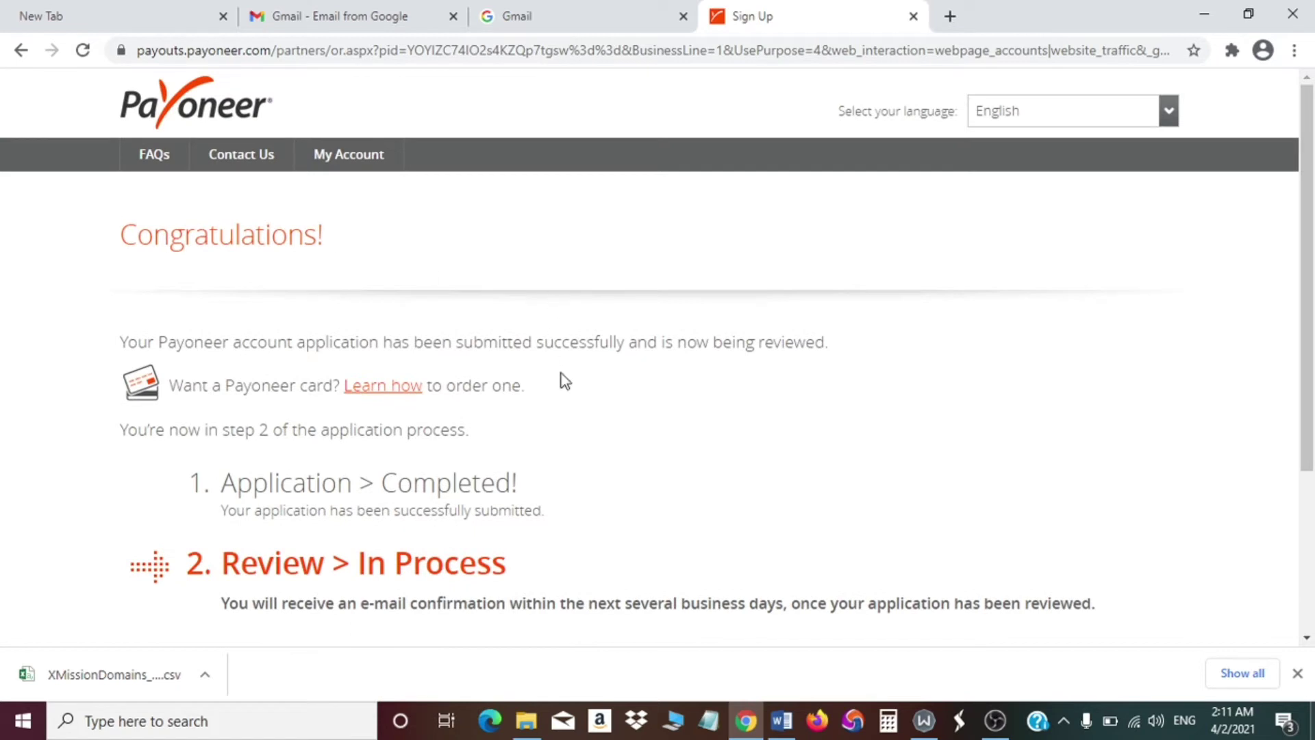
# Step: Scroll through the Congratulations page confirming the application is under review
pyautogui.scroll(-1, 584, 453)
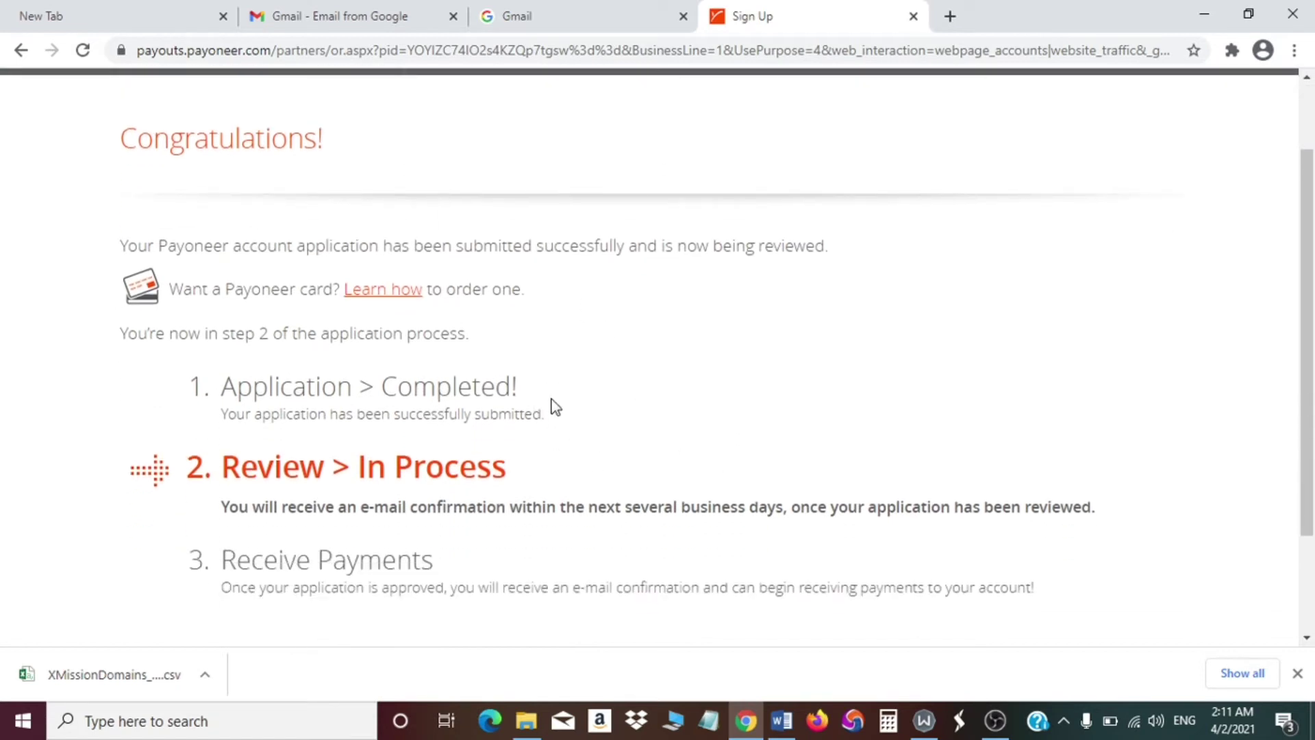
pyautogui.scroll(-2, 616, 486)
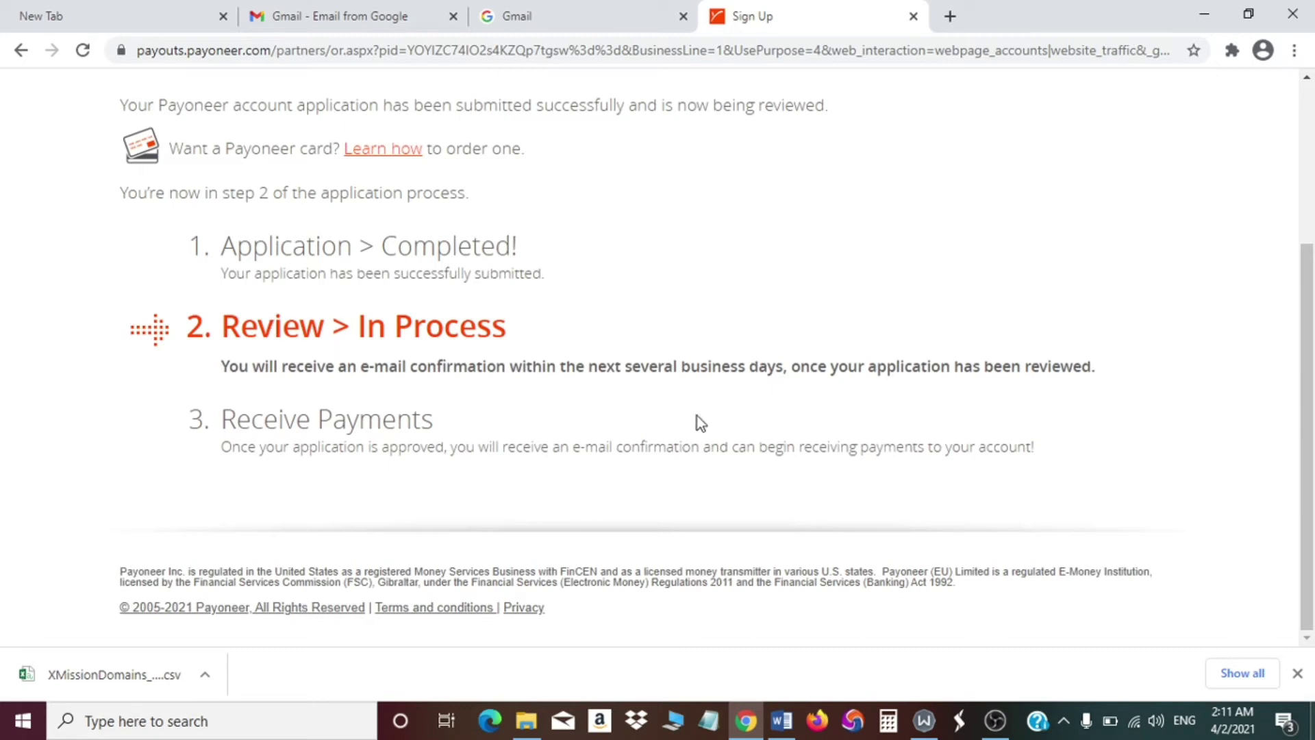
pyautogui.scroll(3, 710, 462)
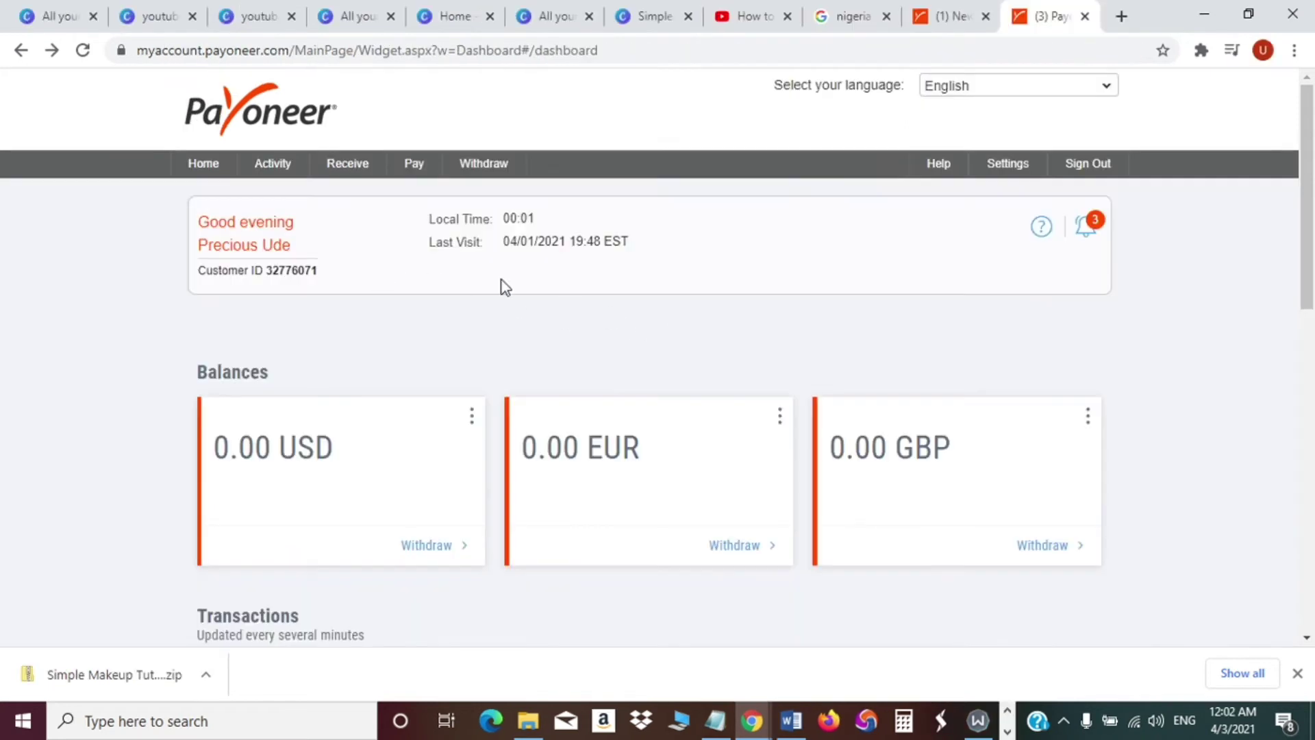
pyautogui.click(273, 163)
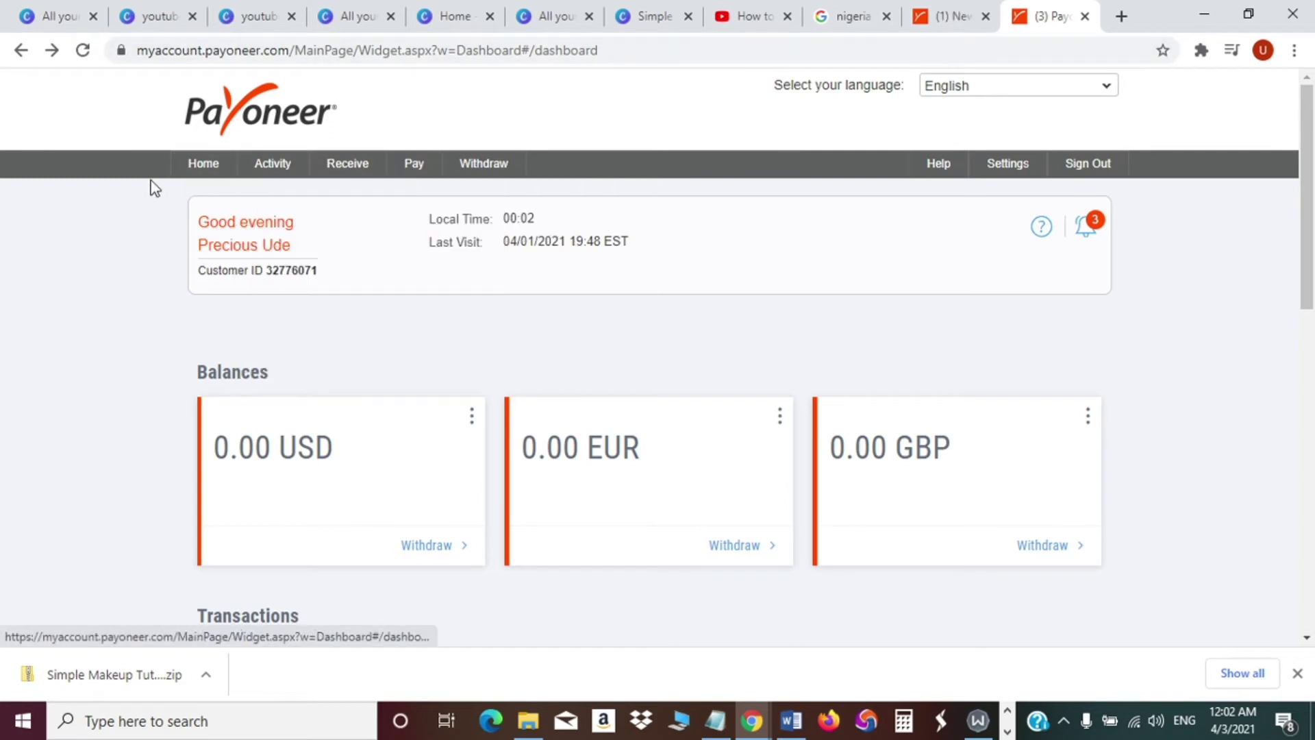
pyautogui.moveTo(284, 165)
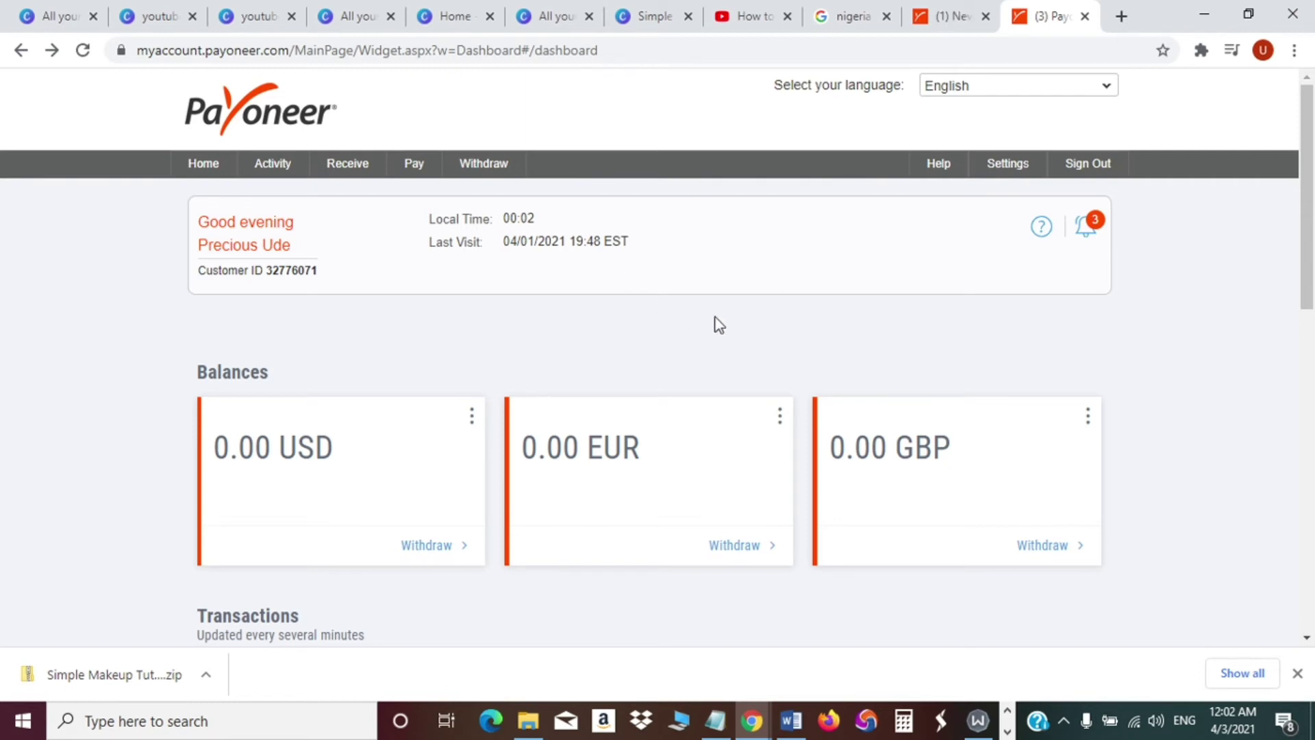
pyautogui.moveTo(594, 200)
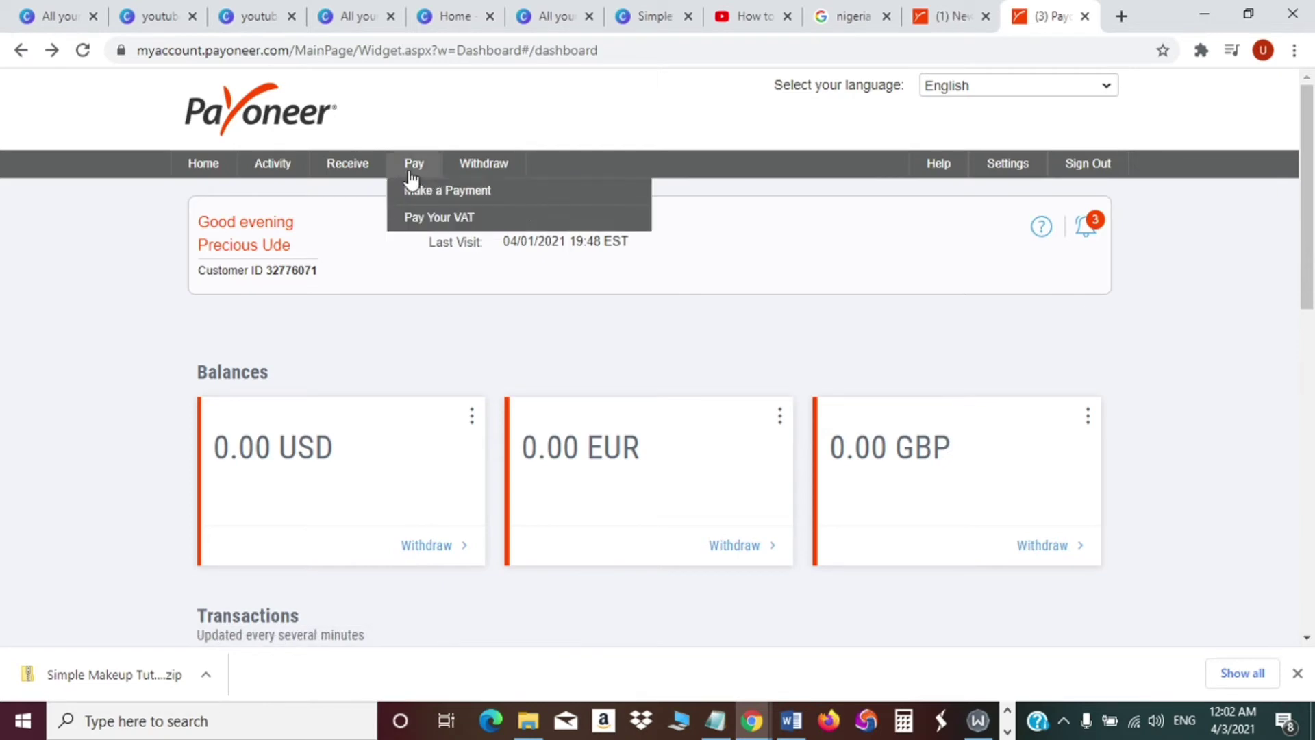
pyautogui.moveTo(352, 167)
pyautogui.moveTo(464, 171)
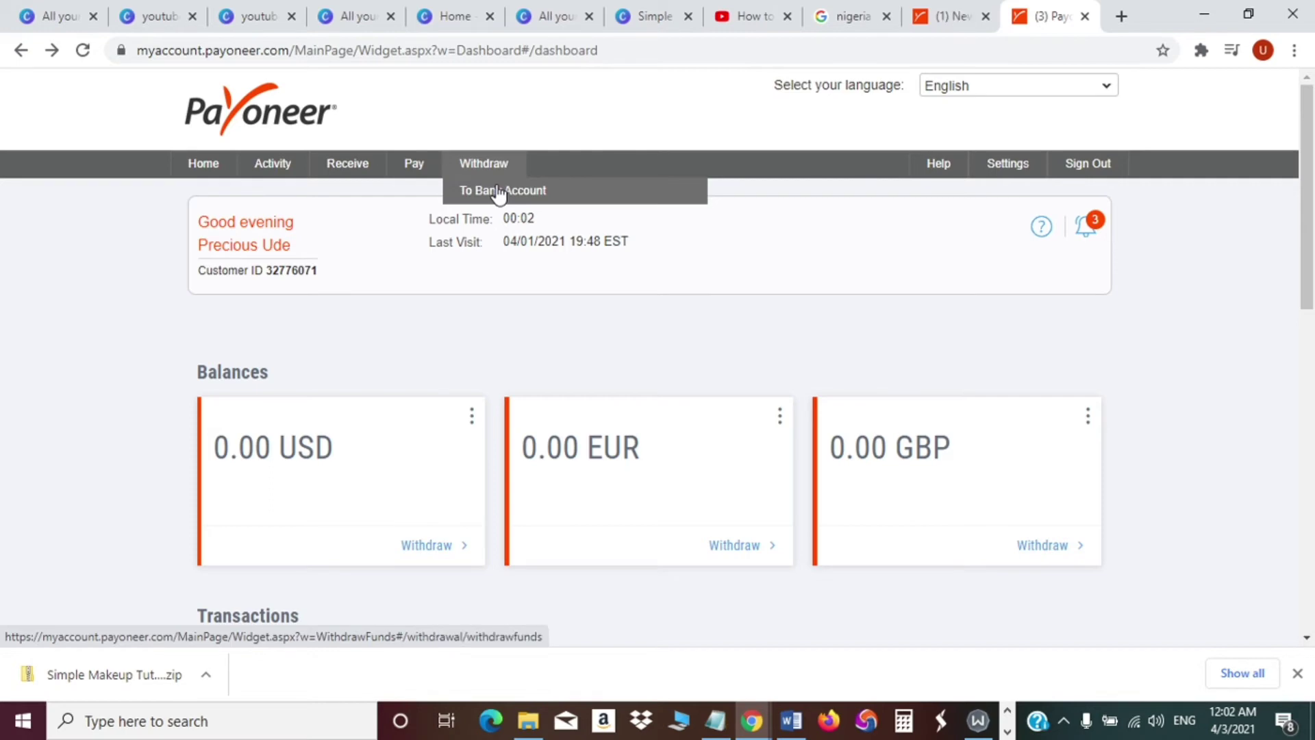
# Step: Go to Withdraw > To Bank Account and review the empty withdrawal details form down to Review
pyautogui.click(499, 192)
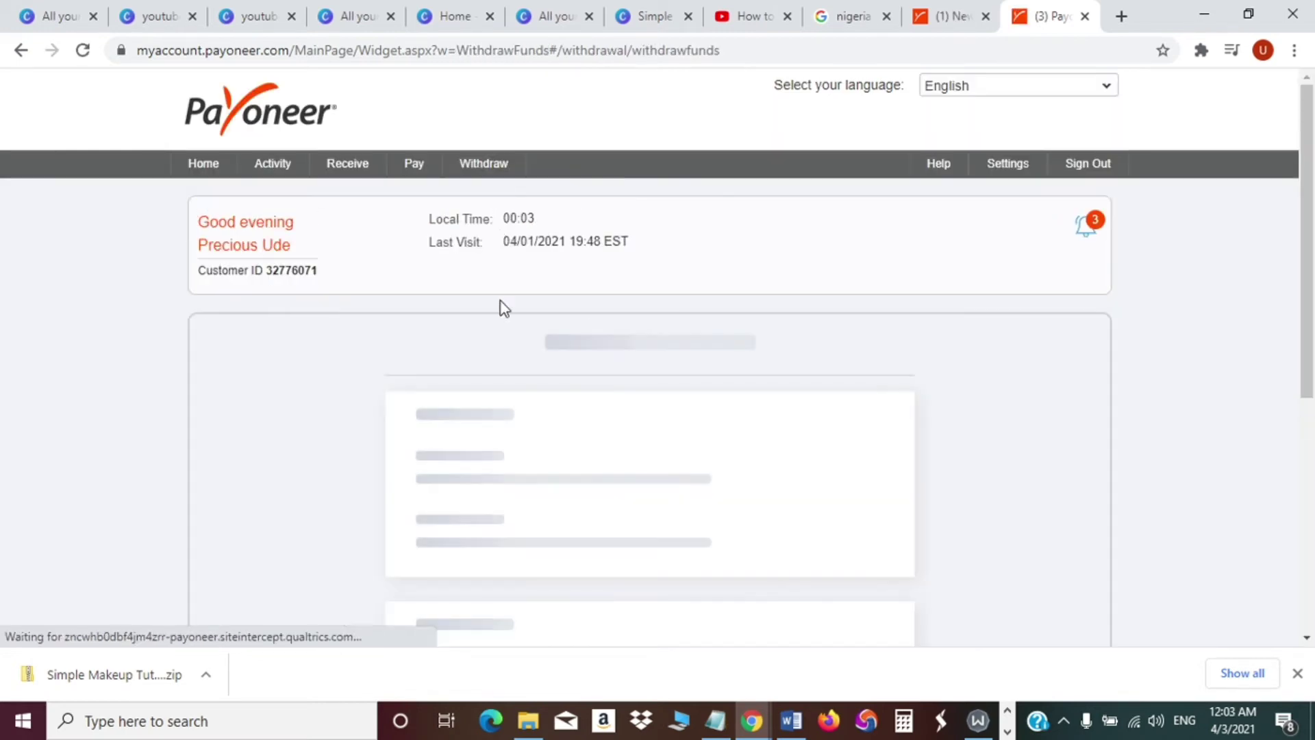
pyautogui.scroll(-4, 682, 451)
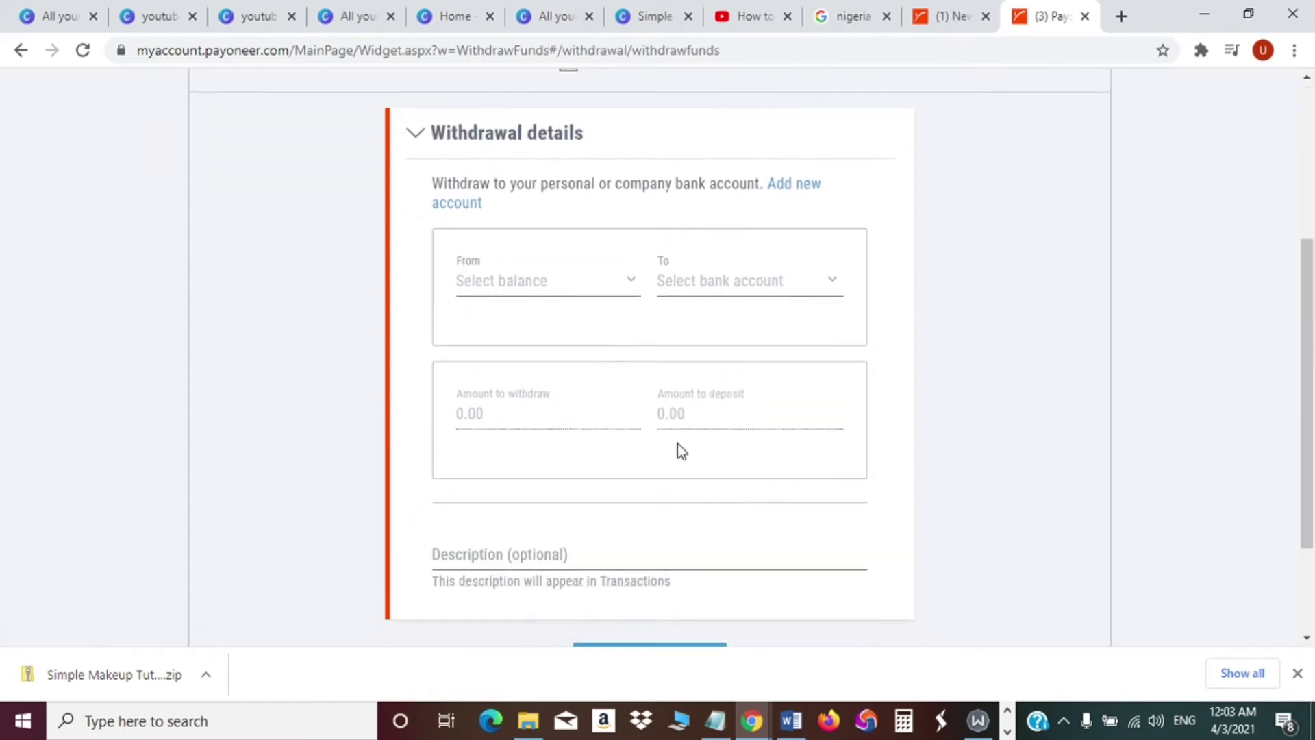
pyautogui.scroll(4, 747, 455)
pyautogui.scroll(-6, 727, 492)
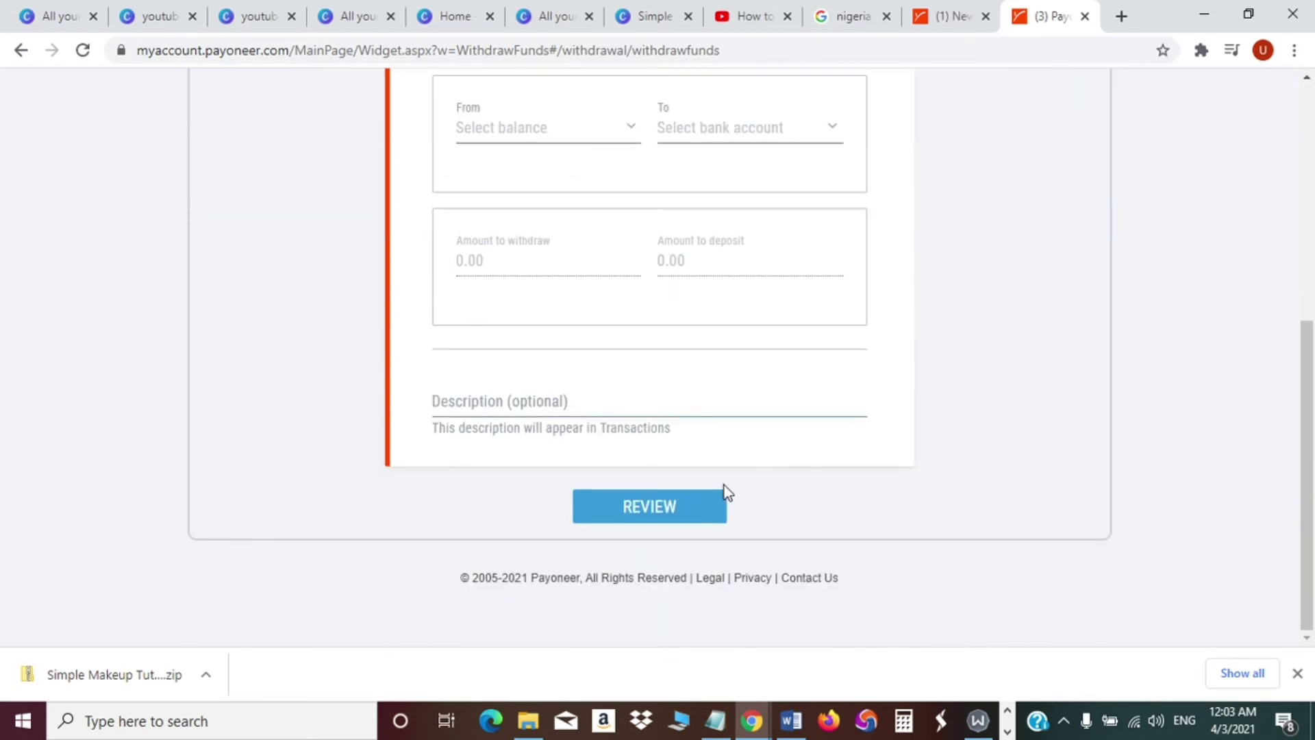
pyautogui.scroll(7, 754, 435)
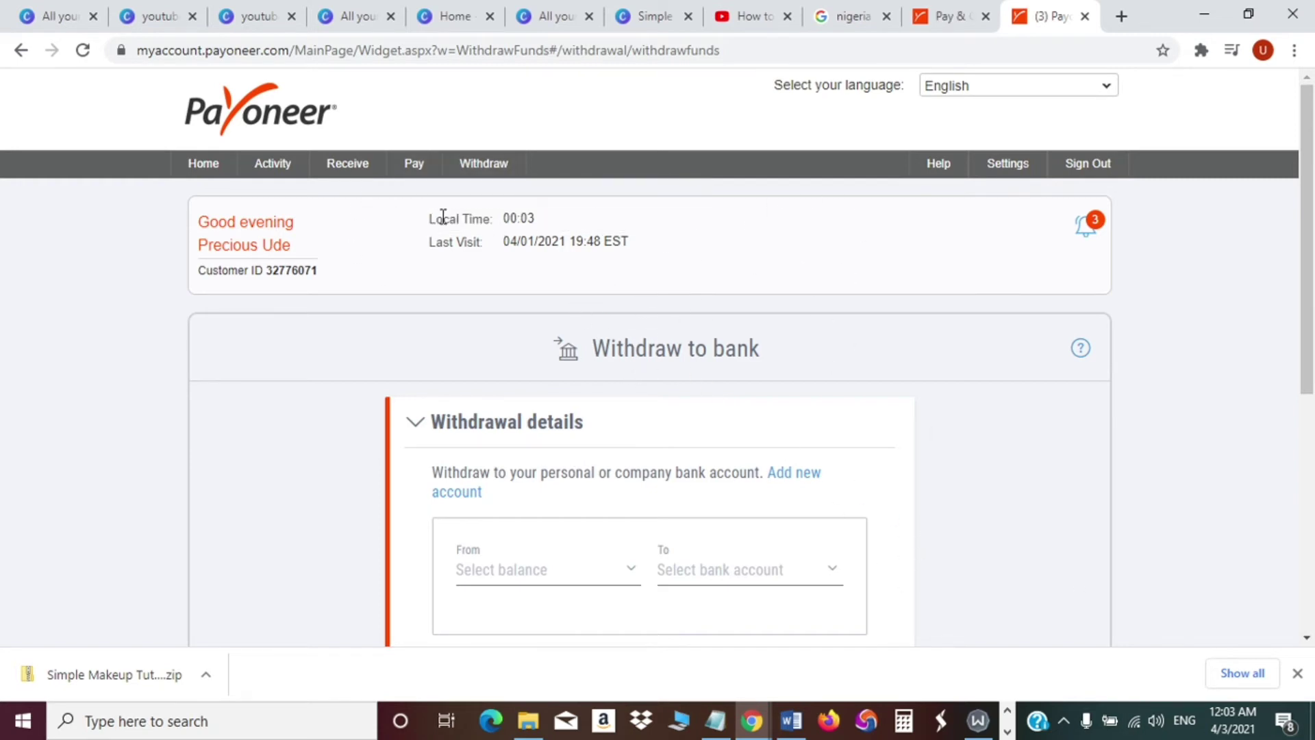
pyautogui.moveTo(420, 176)
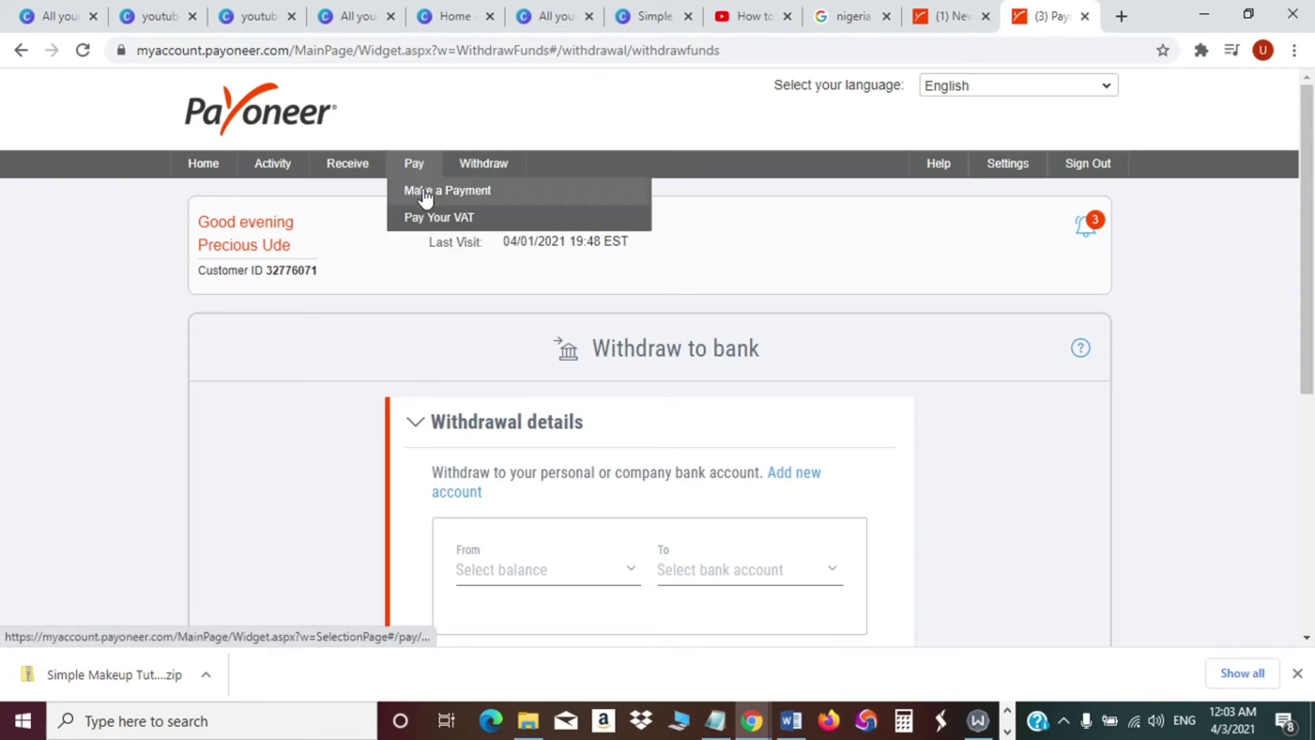
# Step: Go to Pay > Make a Payment and browse the recipient Payoneer account and Amazon payment options
pyautogui.click(429, 194)
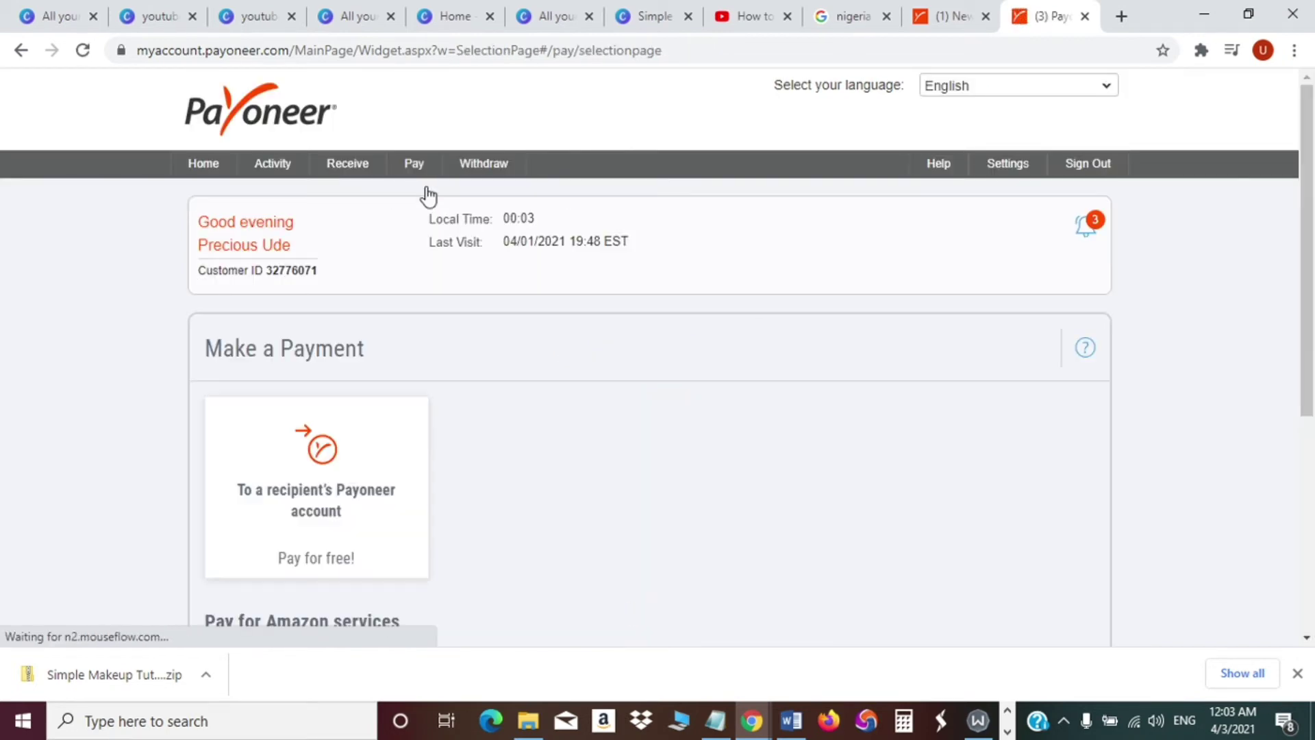
pyautogui.scroll(-5, 593, 383)
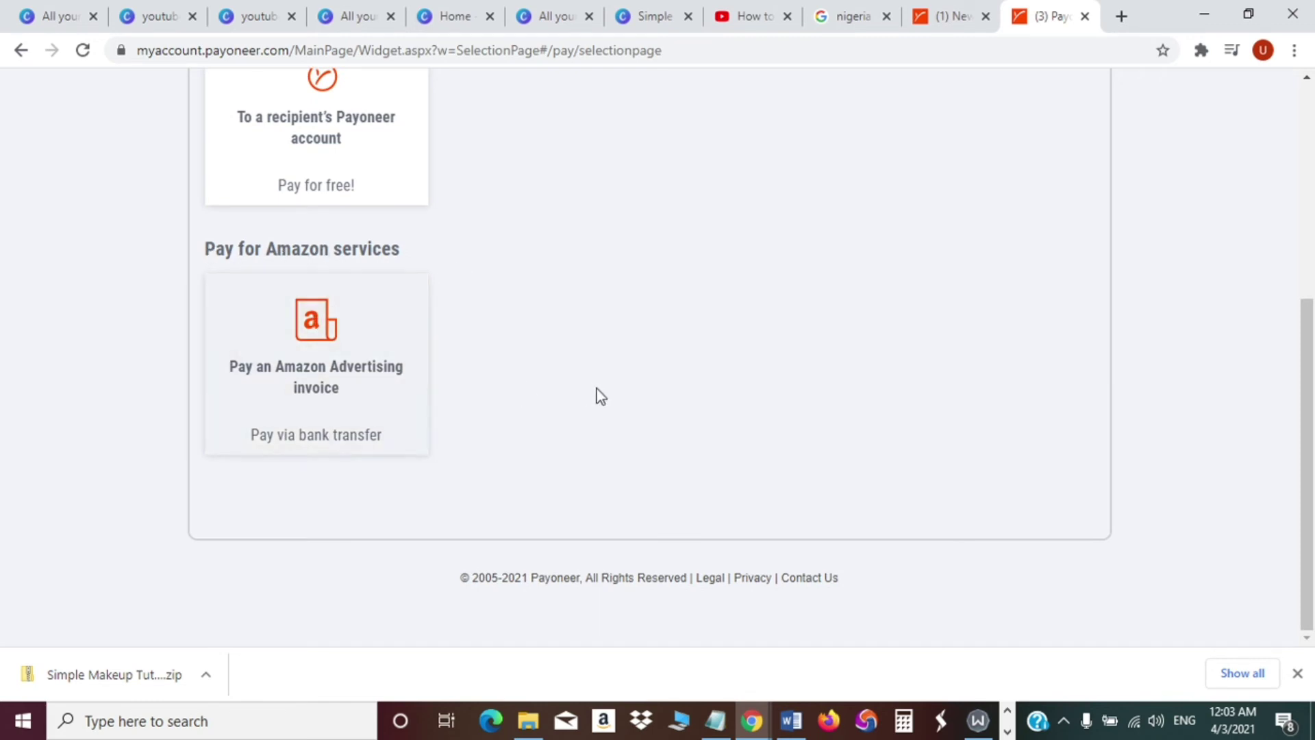
pyautogui.scroll(1, 452, 294)
pyautogui.scroll(2, 453, 293)
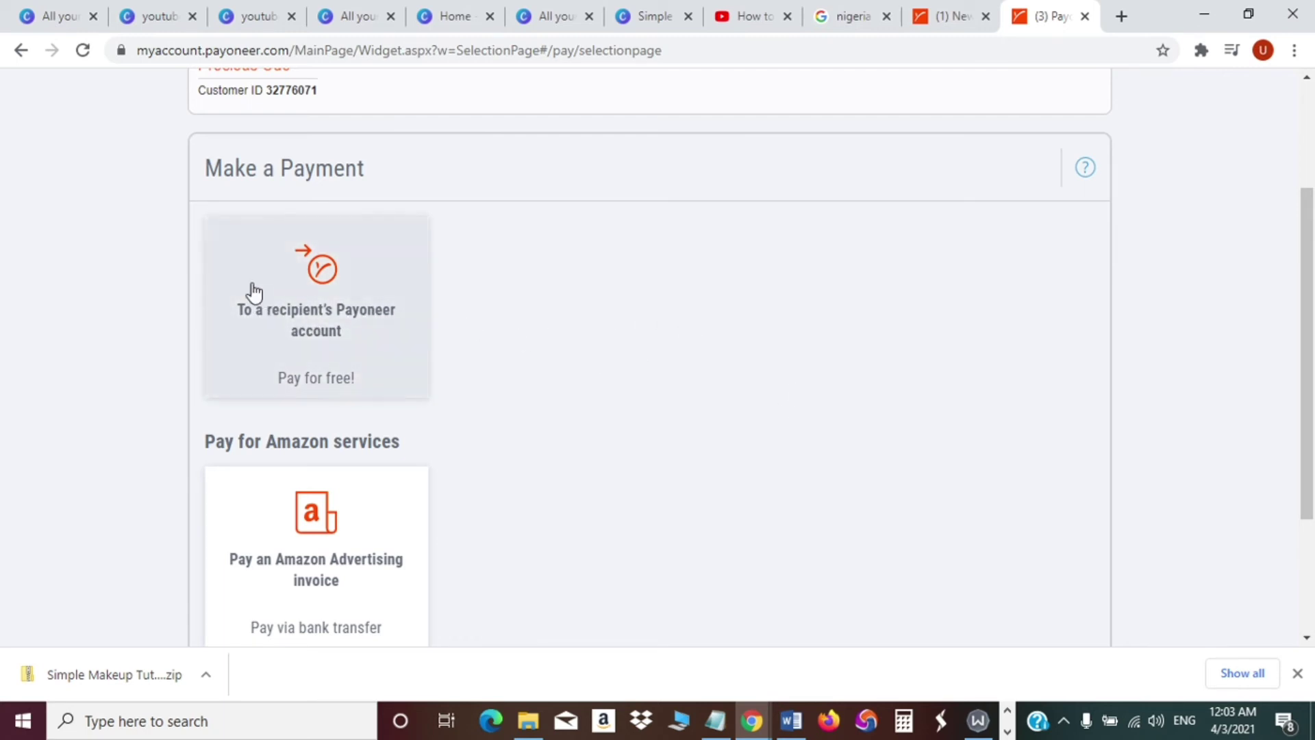
pyautogui.scroll(3, 672, 317)
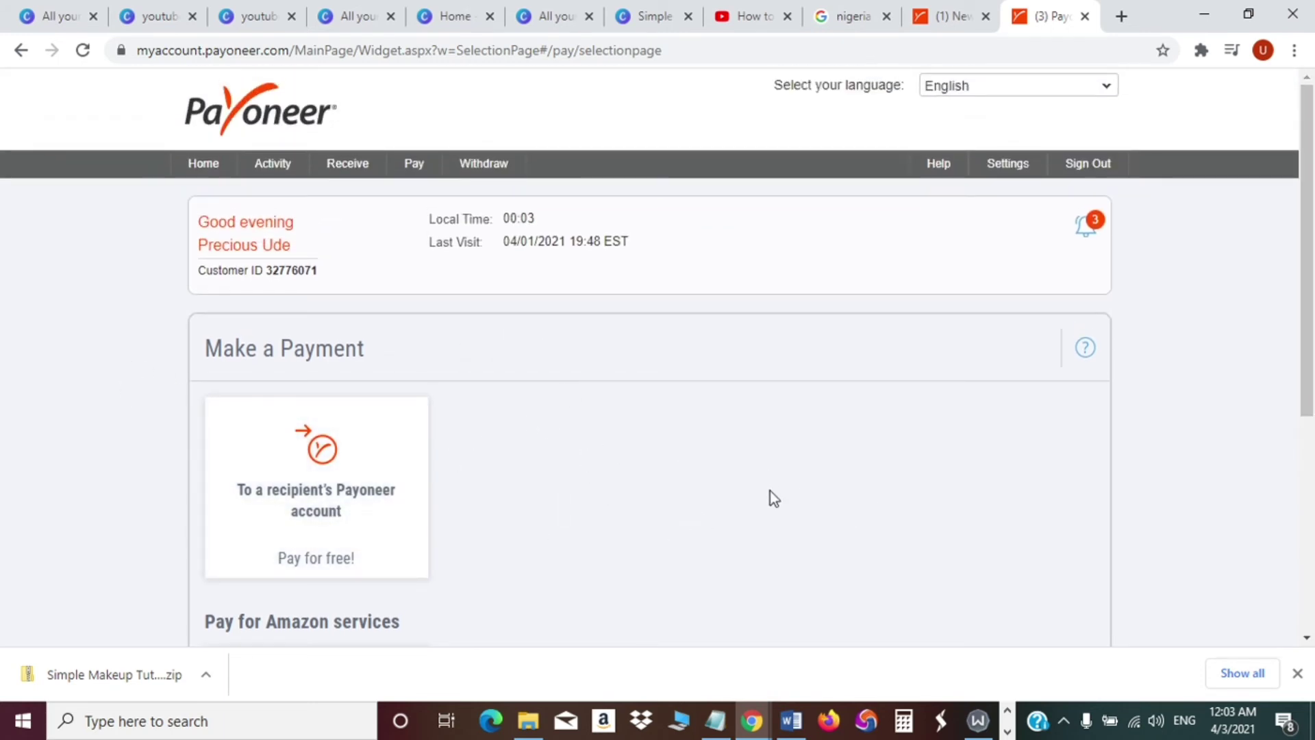
pyautogui.scroll(-2, 759, 491)
pyautogui.scroll(2, 759, 491)
pyautogui.moveTo(304, 167)
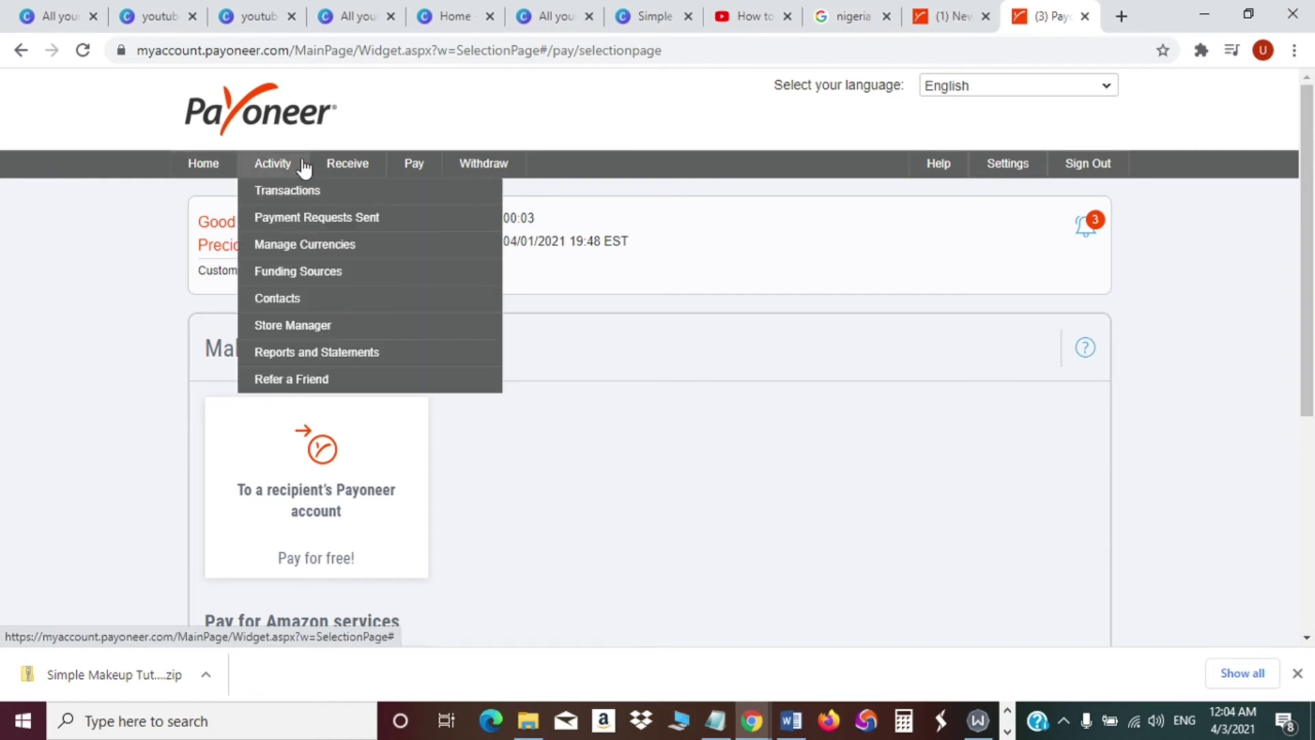
pyautogui.moveTo(484, 168)
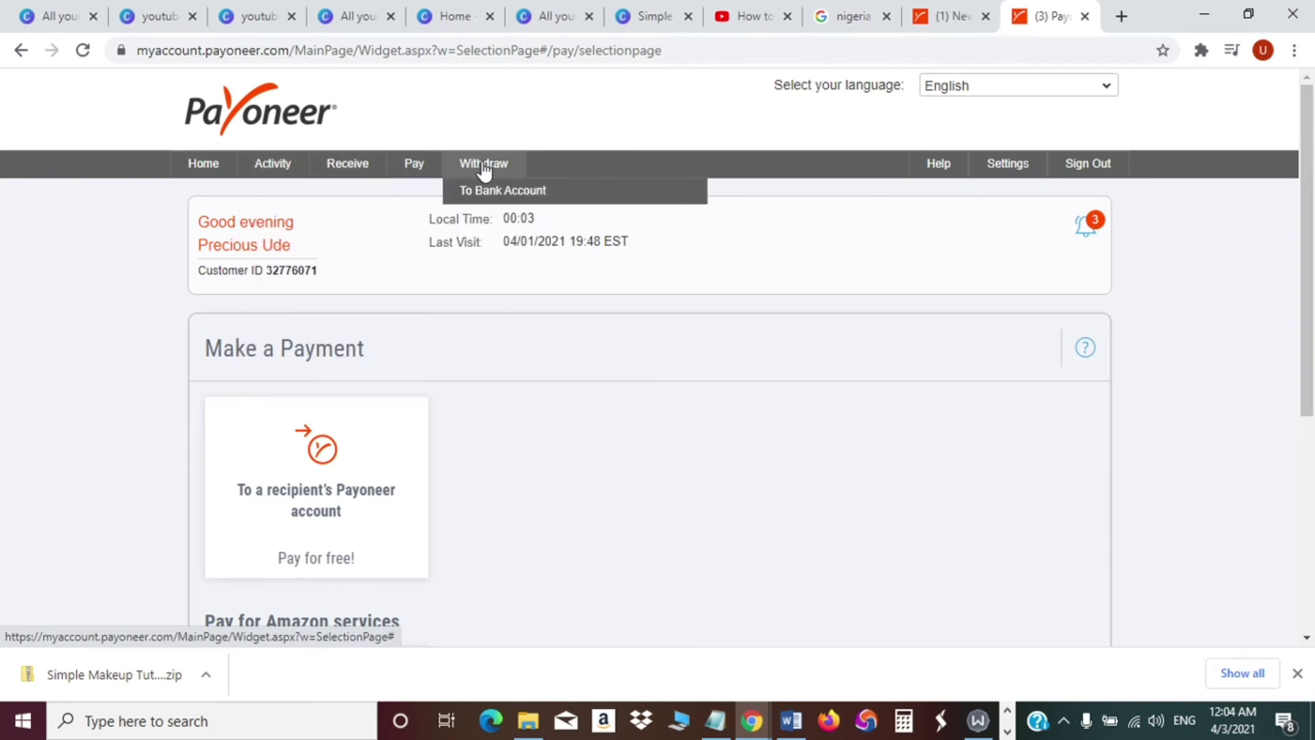
pyautogui.moveTo(251, 168)
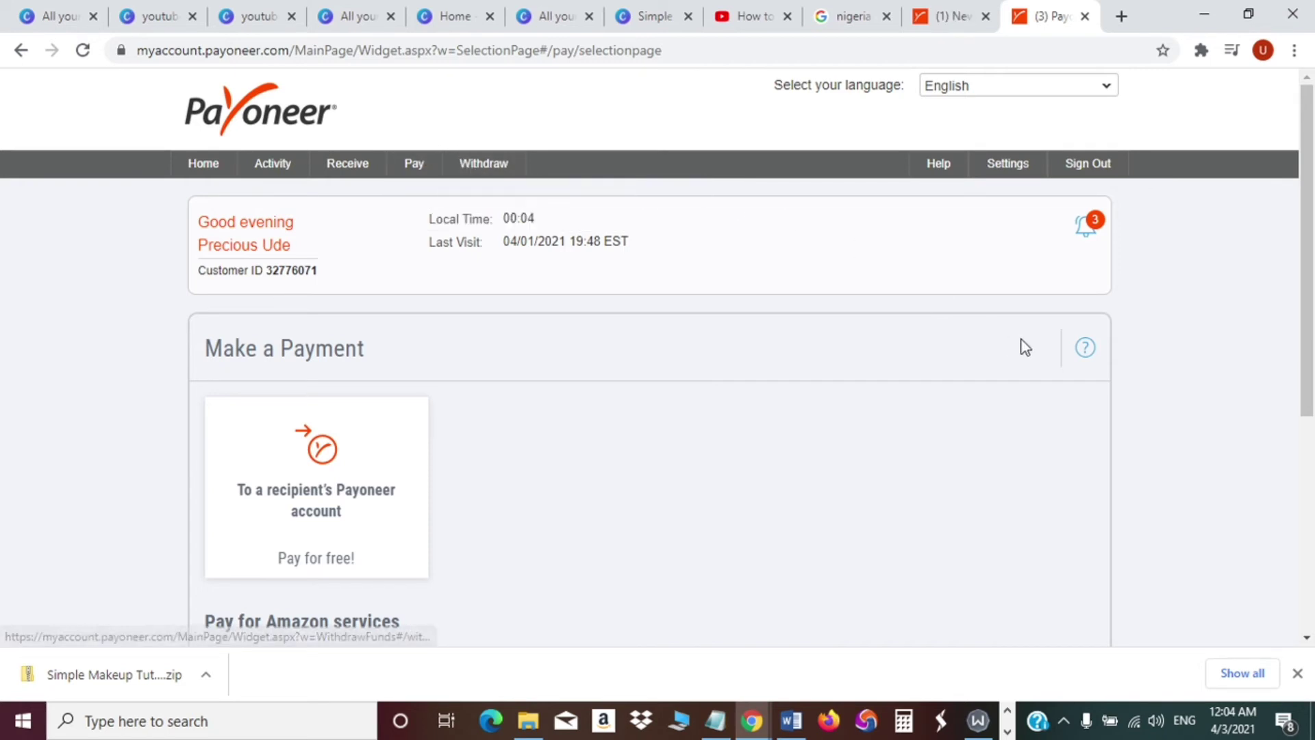
# Step: Go to Receive > Global Payment Service and review the approved USD, GBP and EUR receiving accounts
pyautogui.moveTo(351, 169)
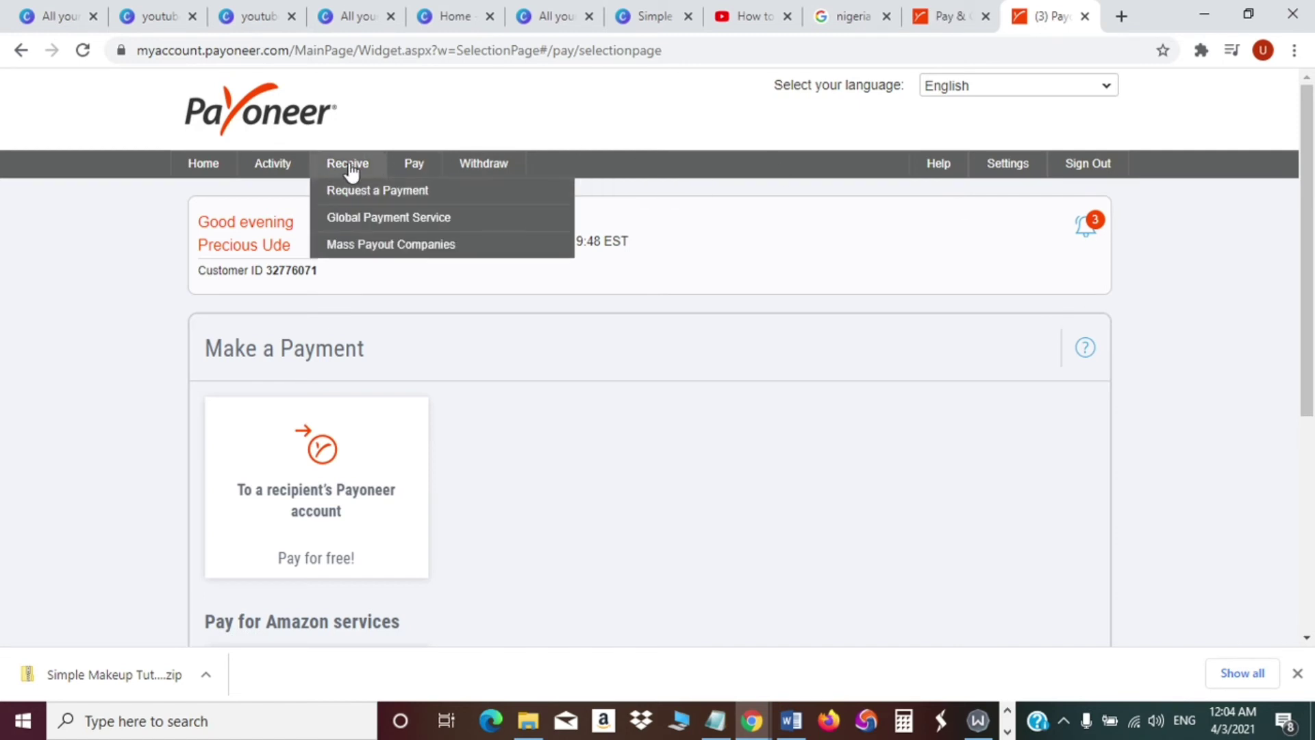
pyautogui.click(362, 217)
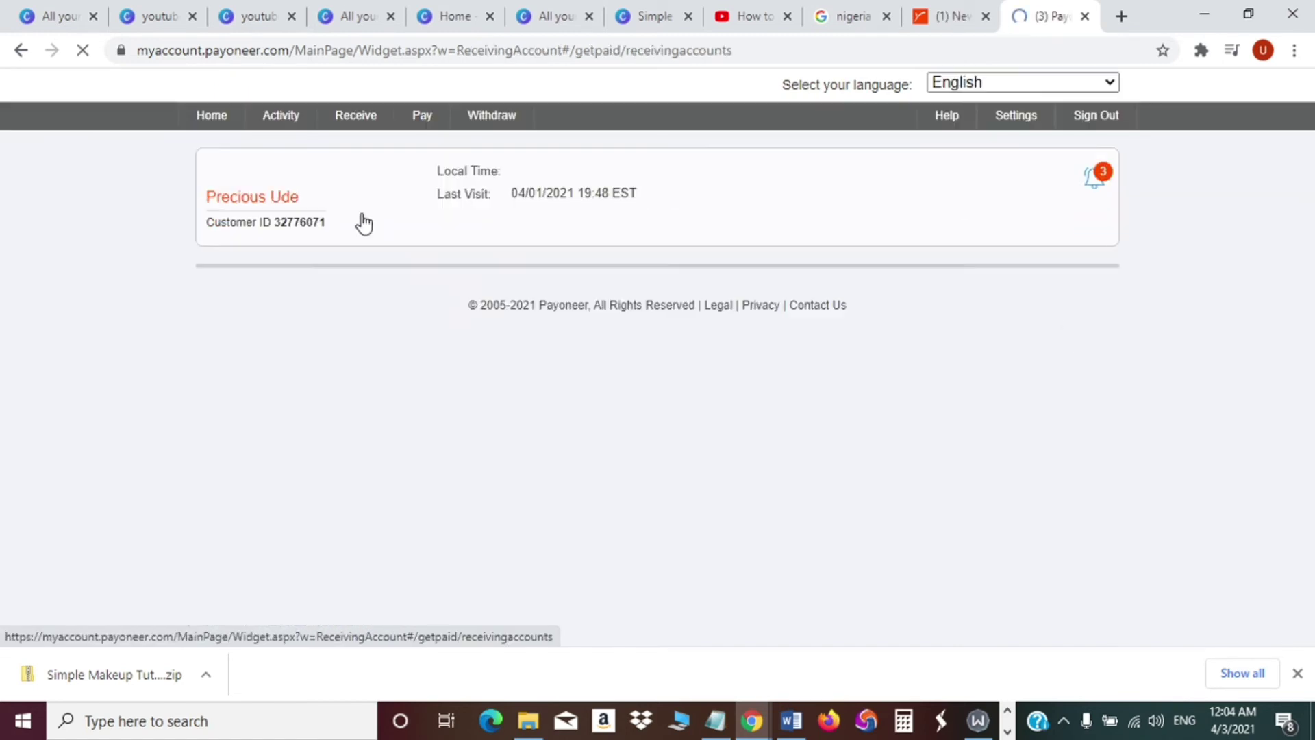
pyautogui.scroll(-4, 841, 411)
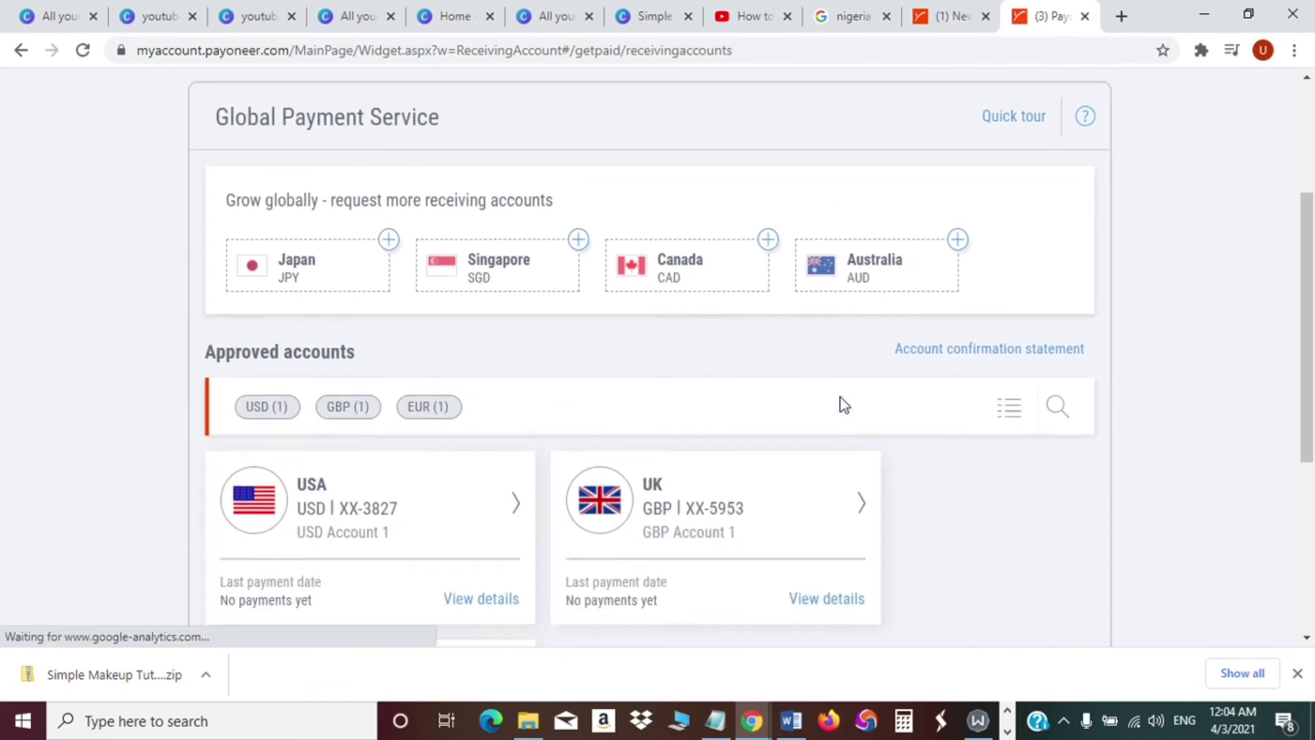
pyautogui.scroll(1, 582, 338)
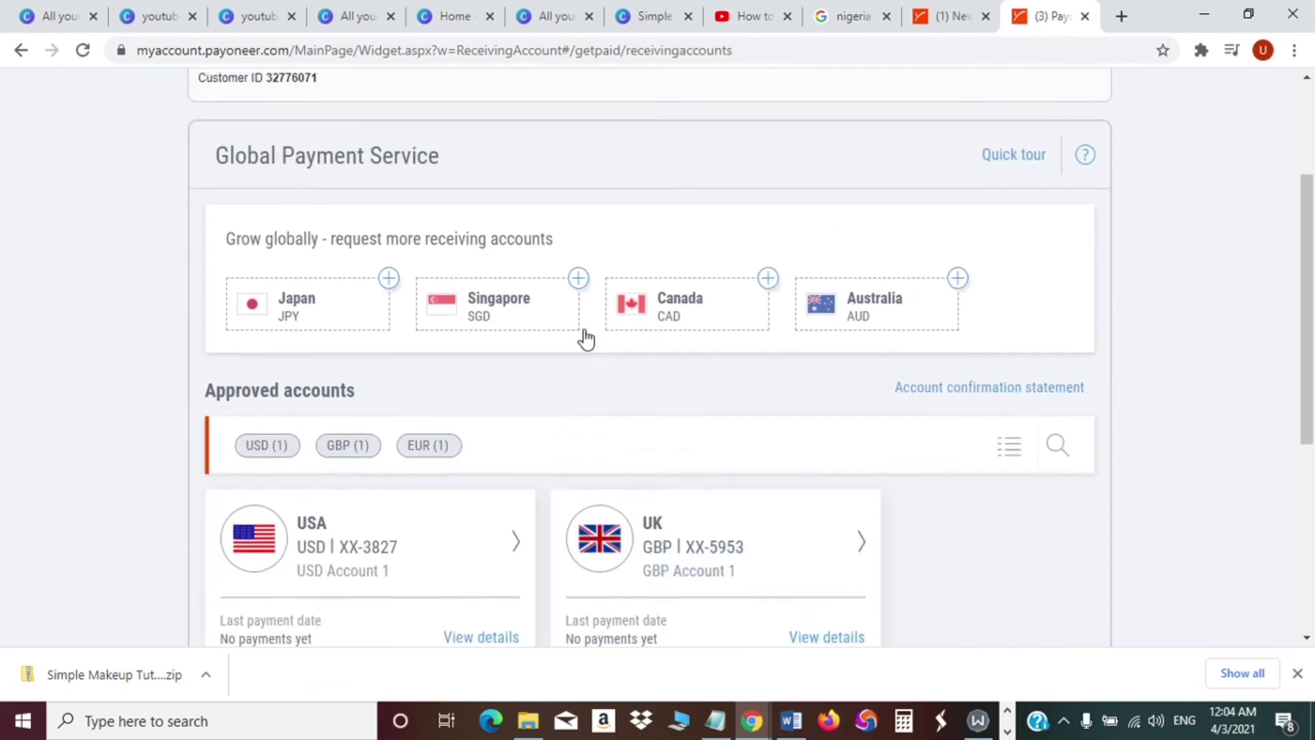
pyautogui.scroll(-3, 795, 376)
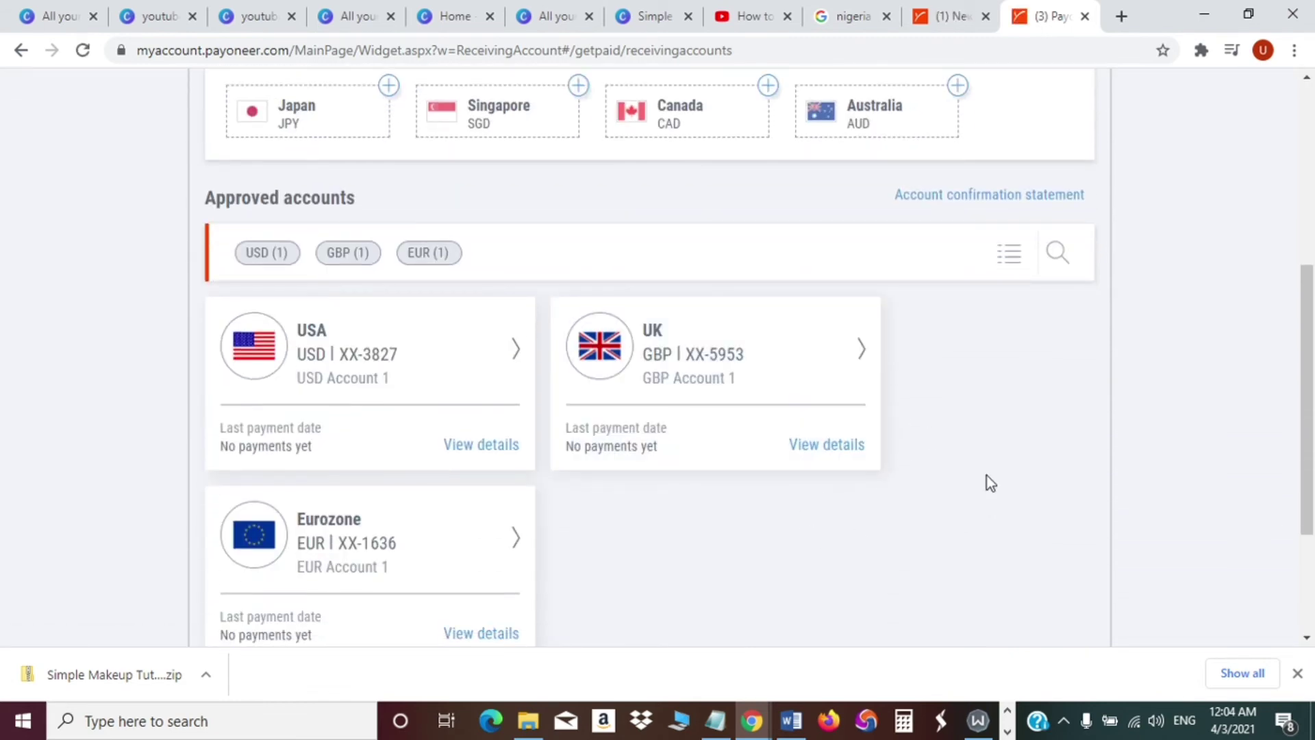
pyautogui.scroll(2, 909, 449)
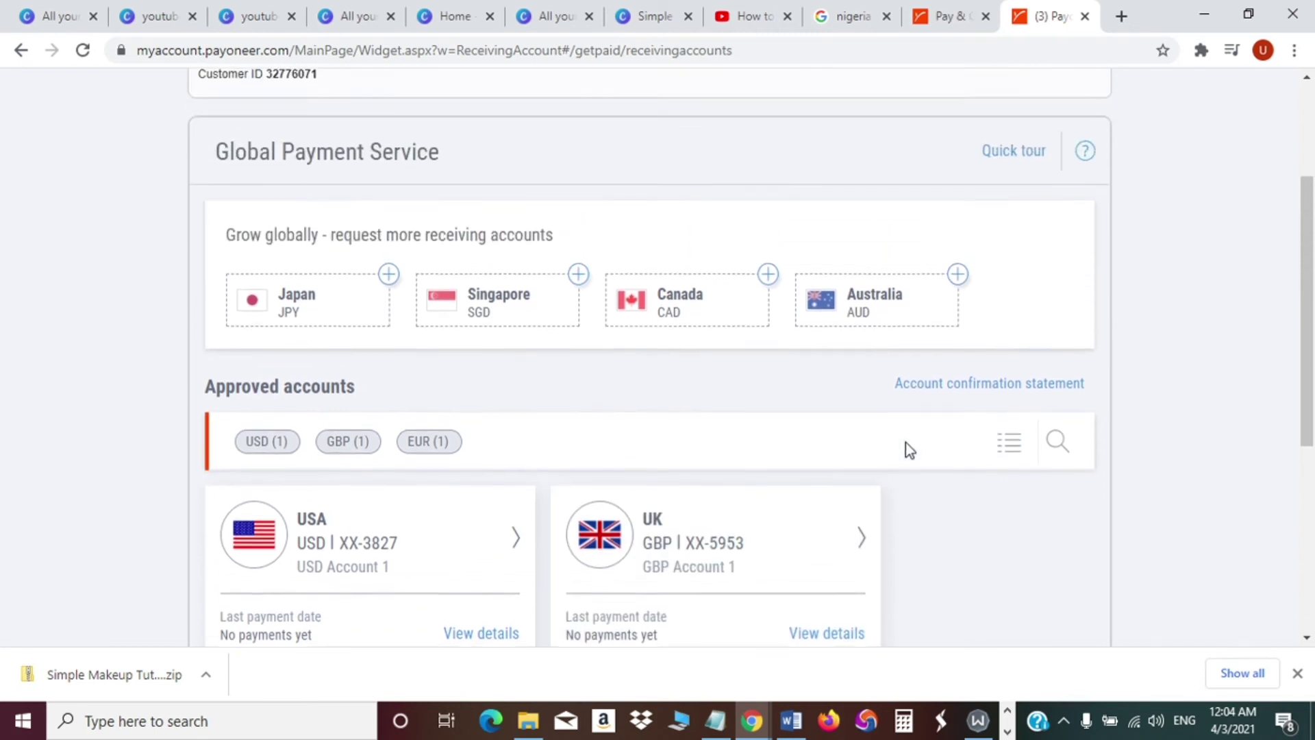
pyautogui.scroll(-3, 905, 446)
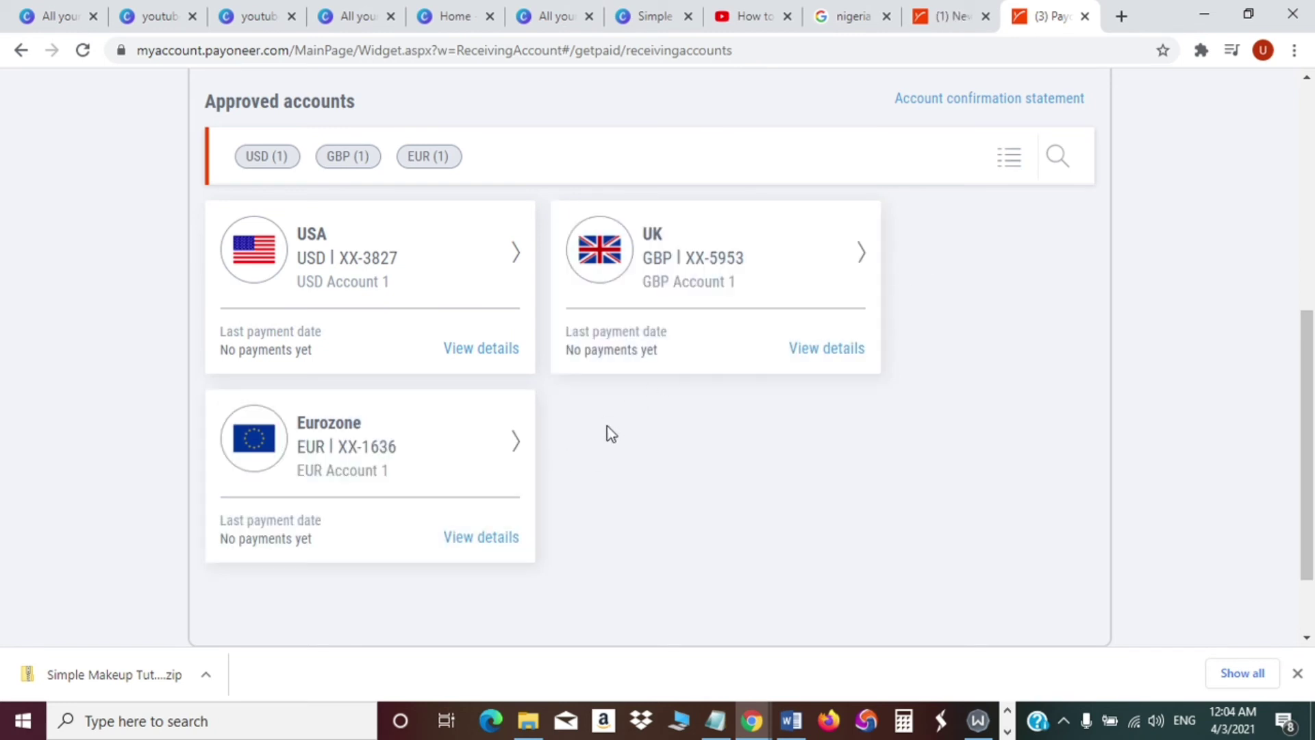
pyautogui.scroll(3, 411, 443)
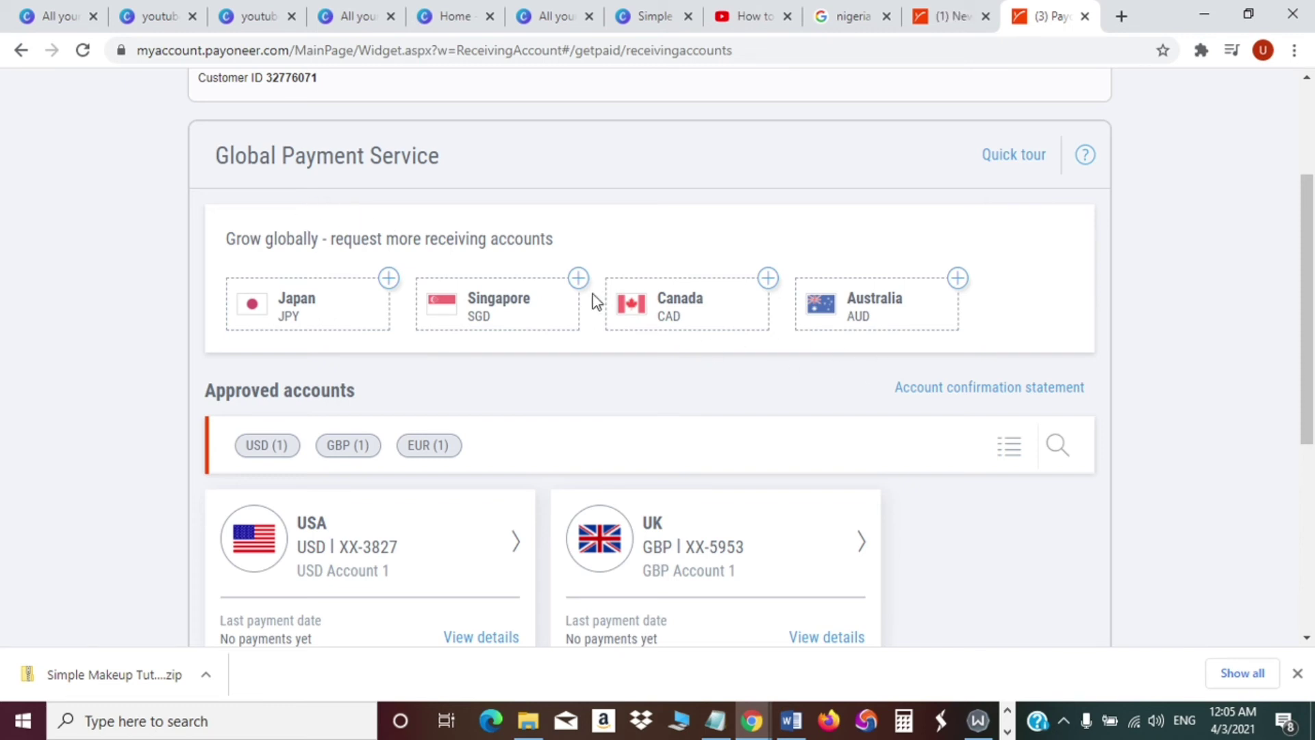
pyautogui.scroll(-3, 952, 487)
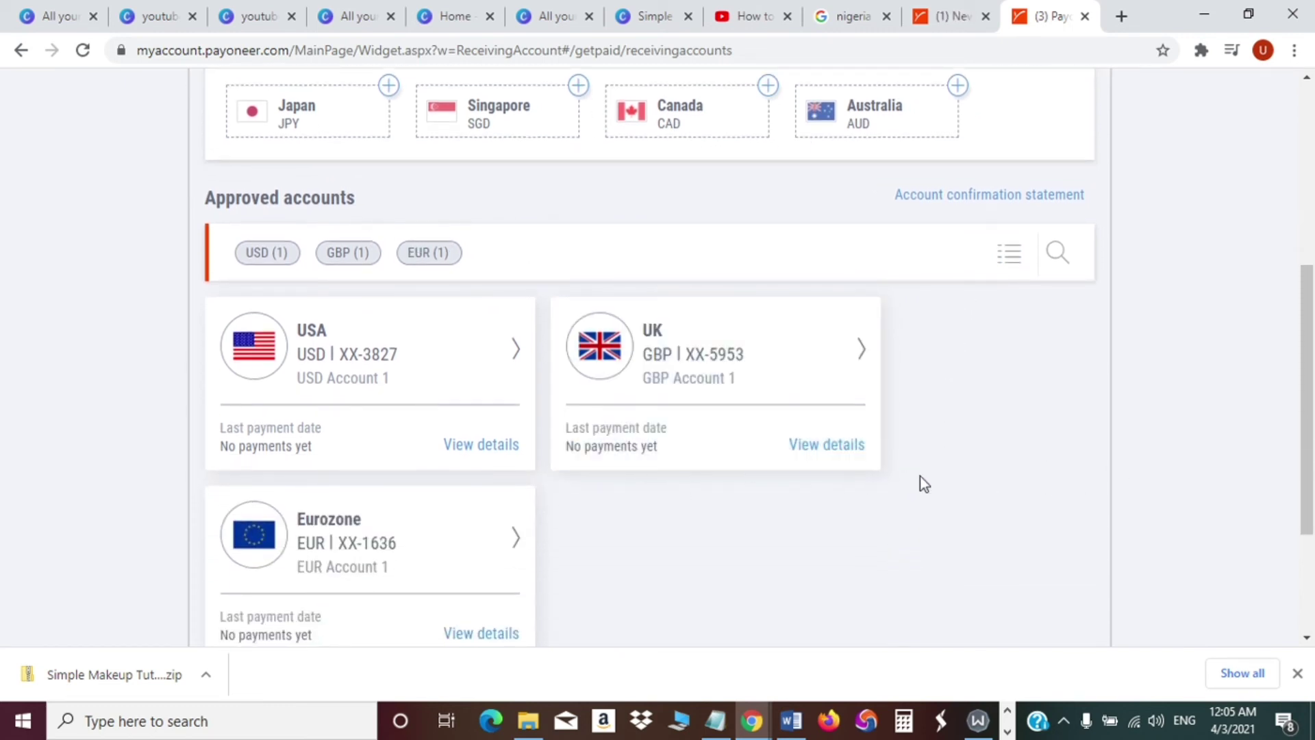
pyautogui.scroll(3, 1001, 521)
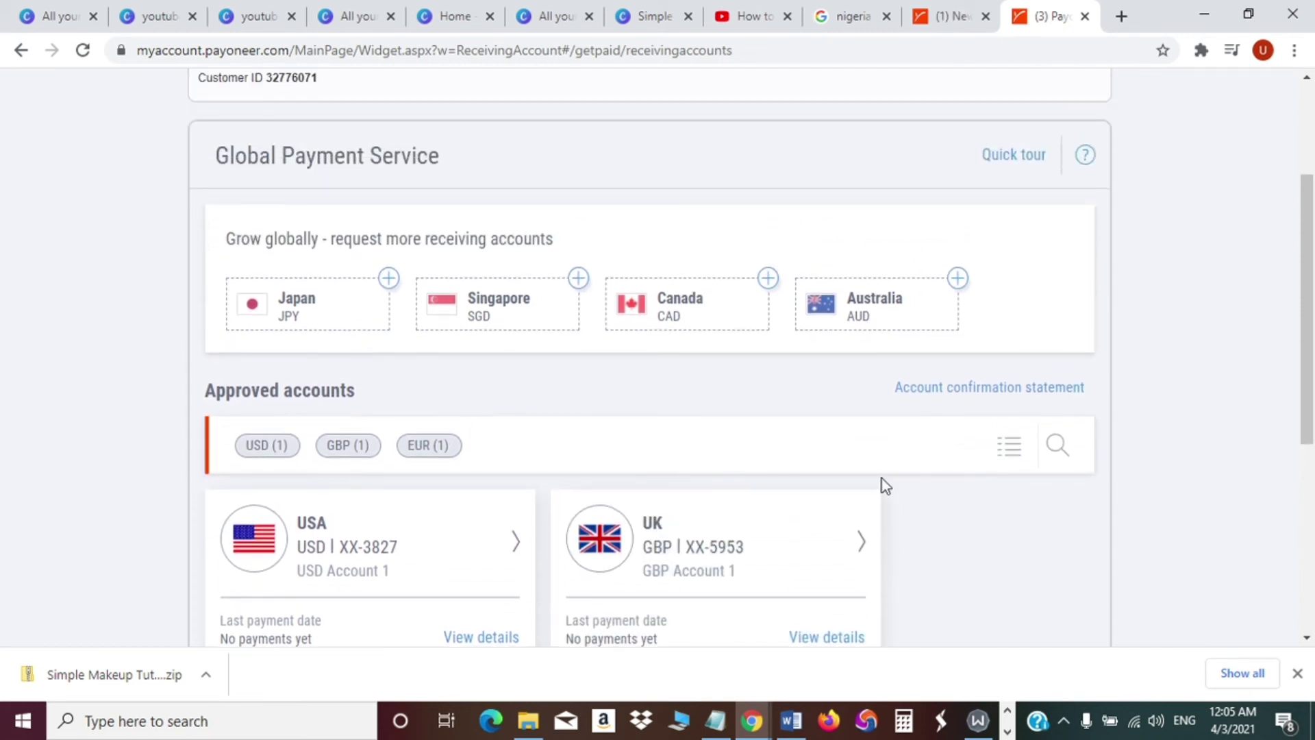
pyautogui.scroll(3, 881, 485)
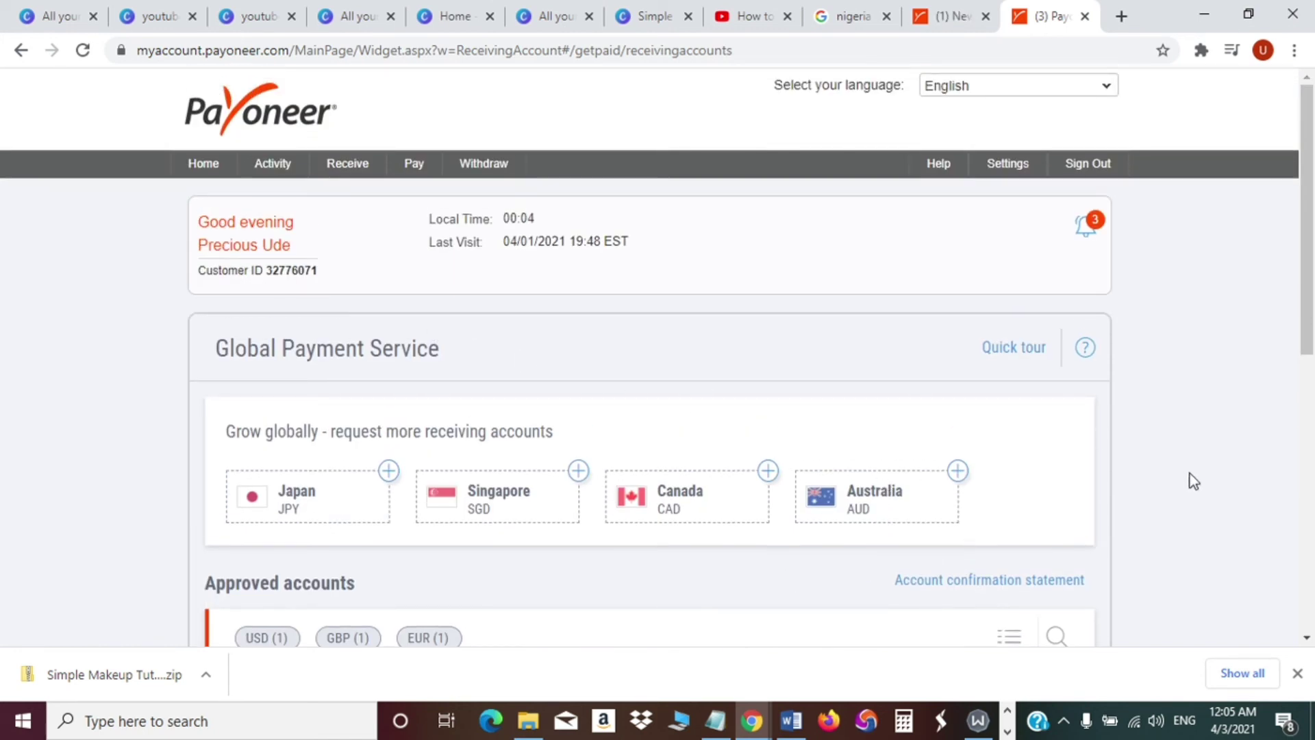
pyautogui.scroll(-3, 822, 373)
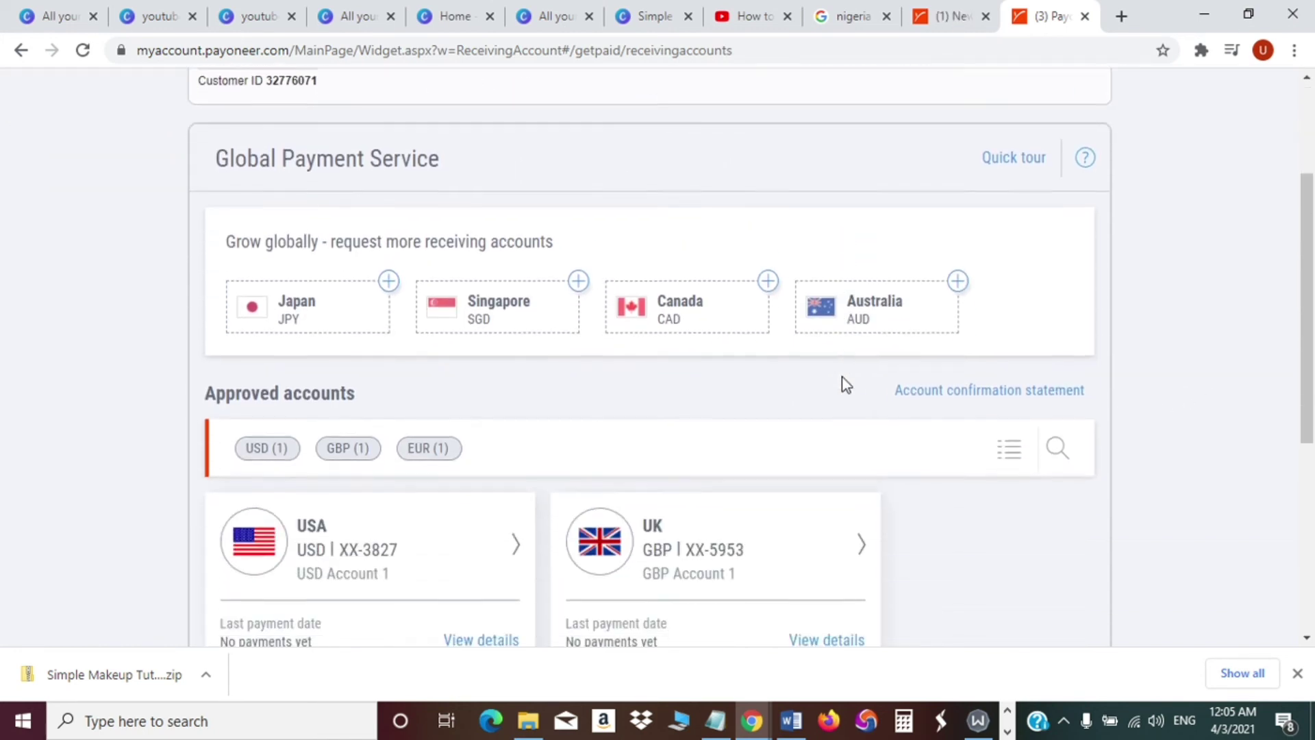